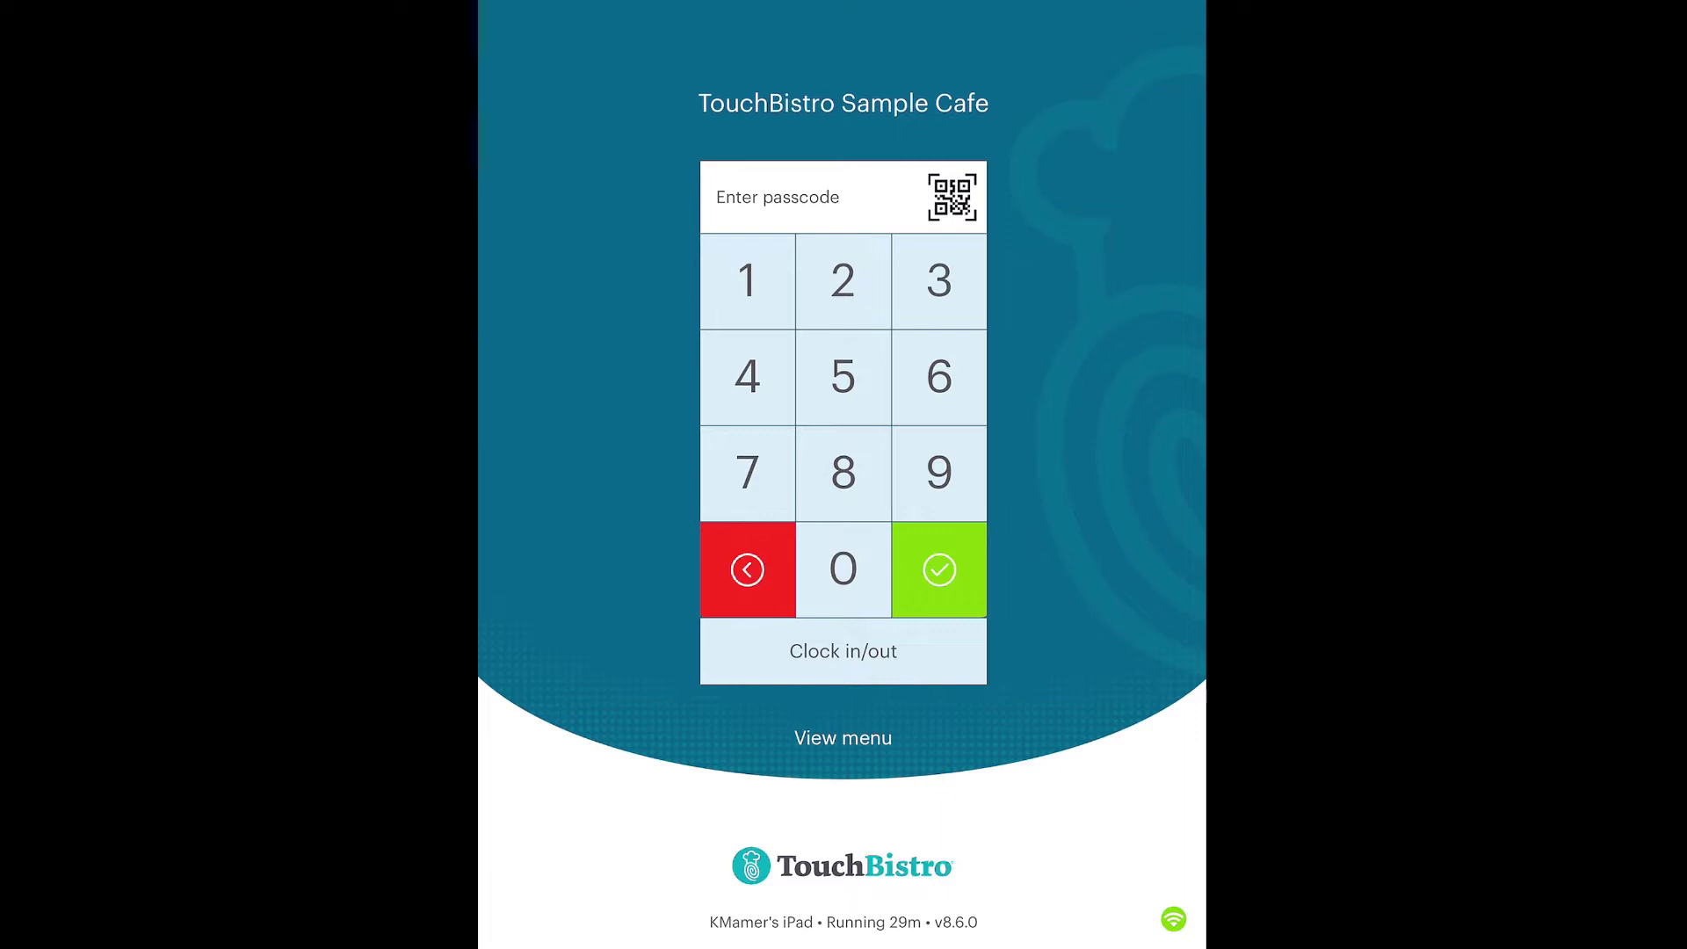
Enter the staff passcode on the keypad and submit it to sign in.
{"action": "left_click", "coordinate": [736, 389]}
{"action": "left_click", "coordinate": [736, 389]}
{"action": "left_click", "coordinate": [737, 388]}
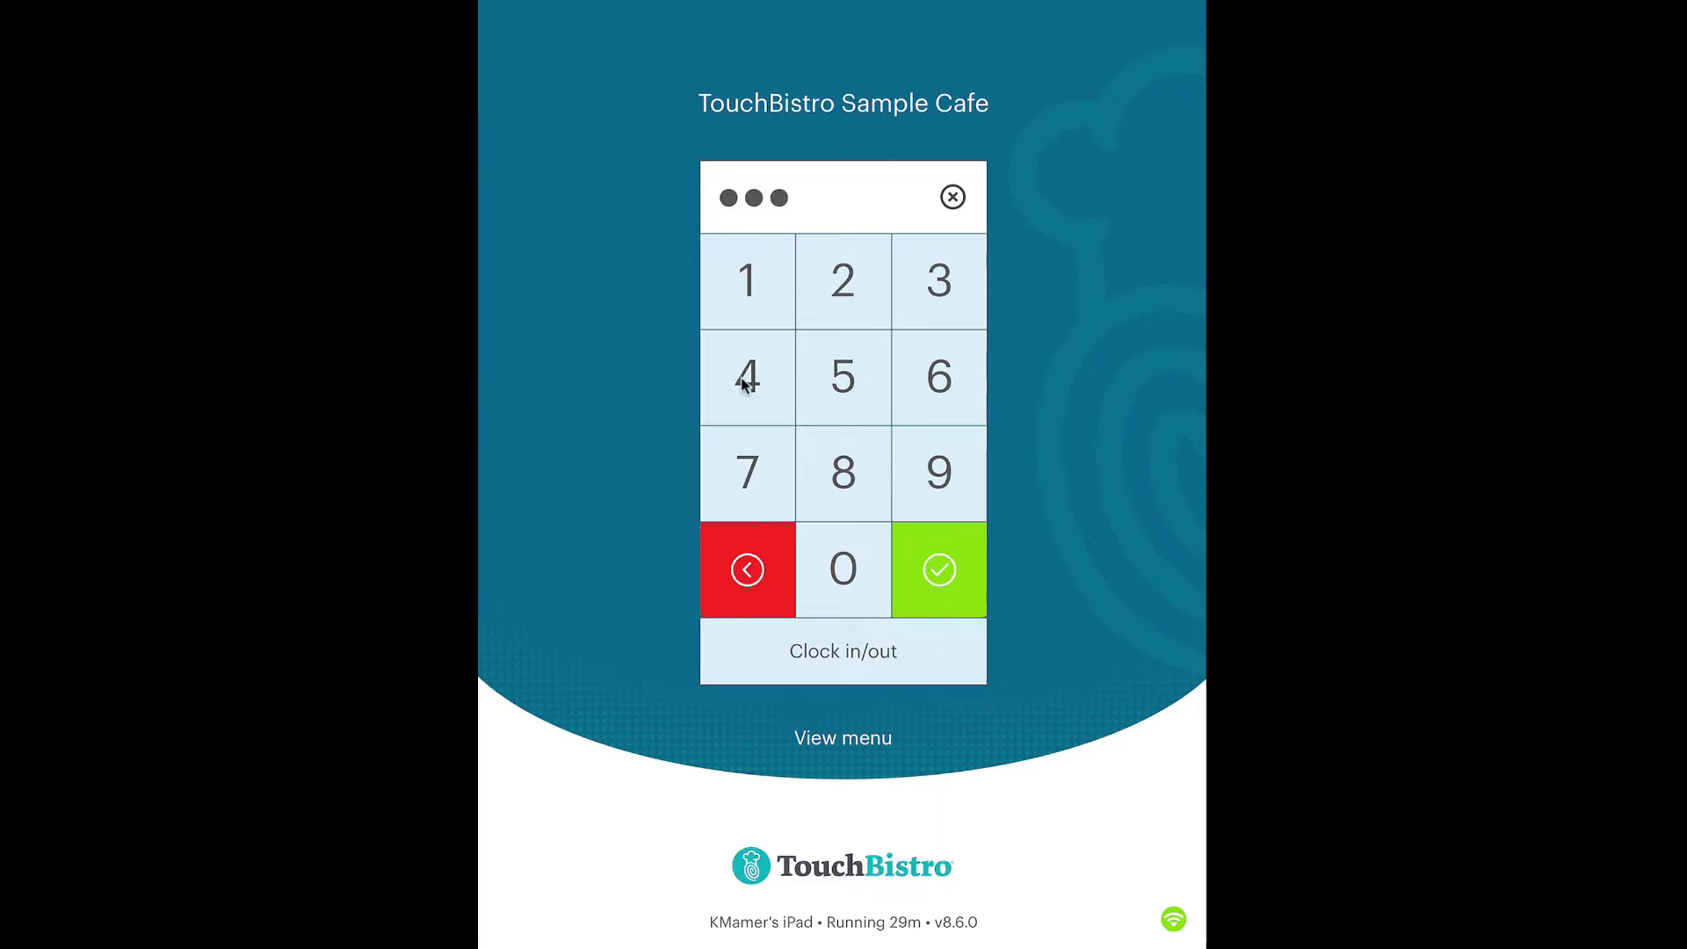
{"action": "left_click", "coordinate": [942, 569]}
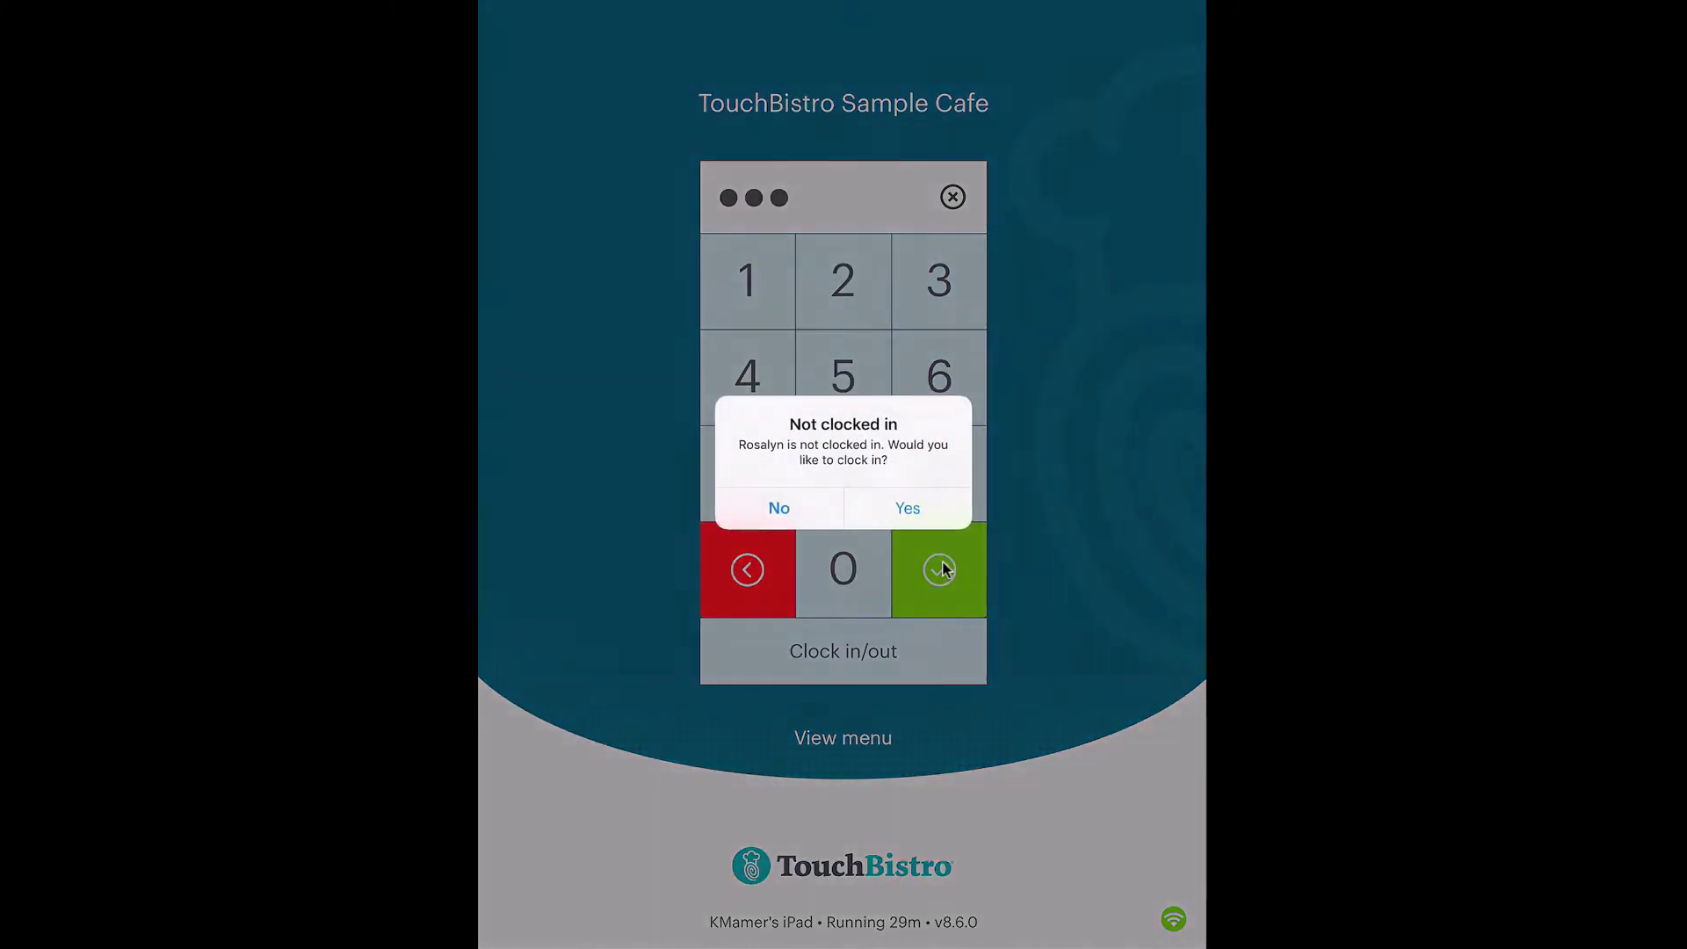
Clock in, then seat a party of 4 under the guest's name at Table 202.
{"action": "left_click", "coordinate": [923, 508]}
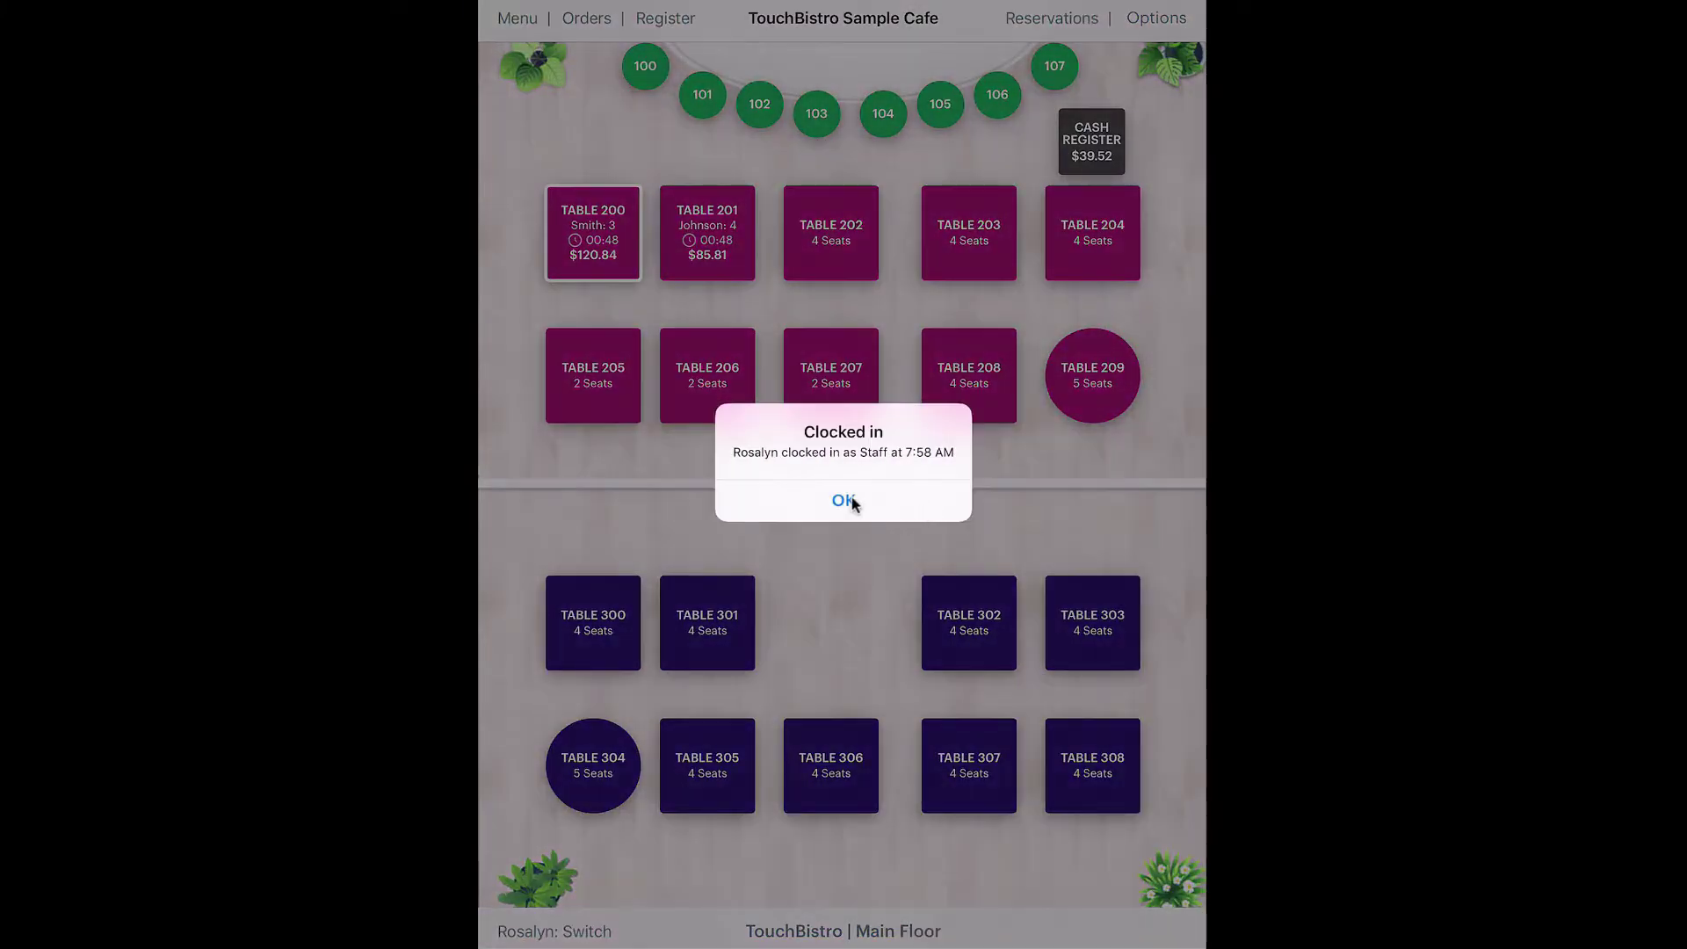
{"action": "left_click", "coordinate": [844, 500]}
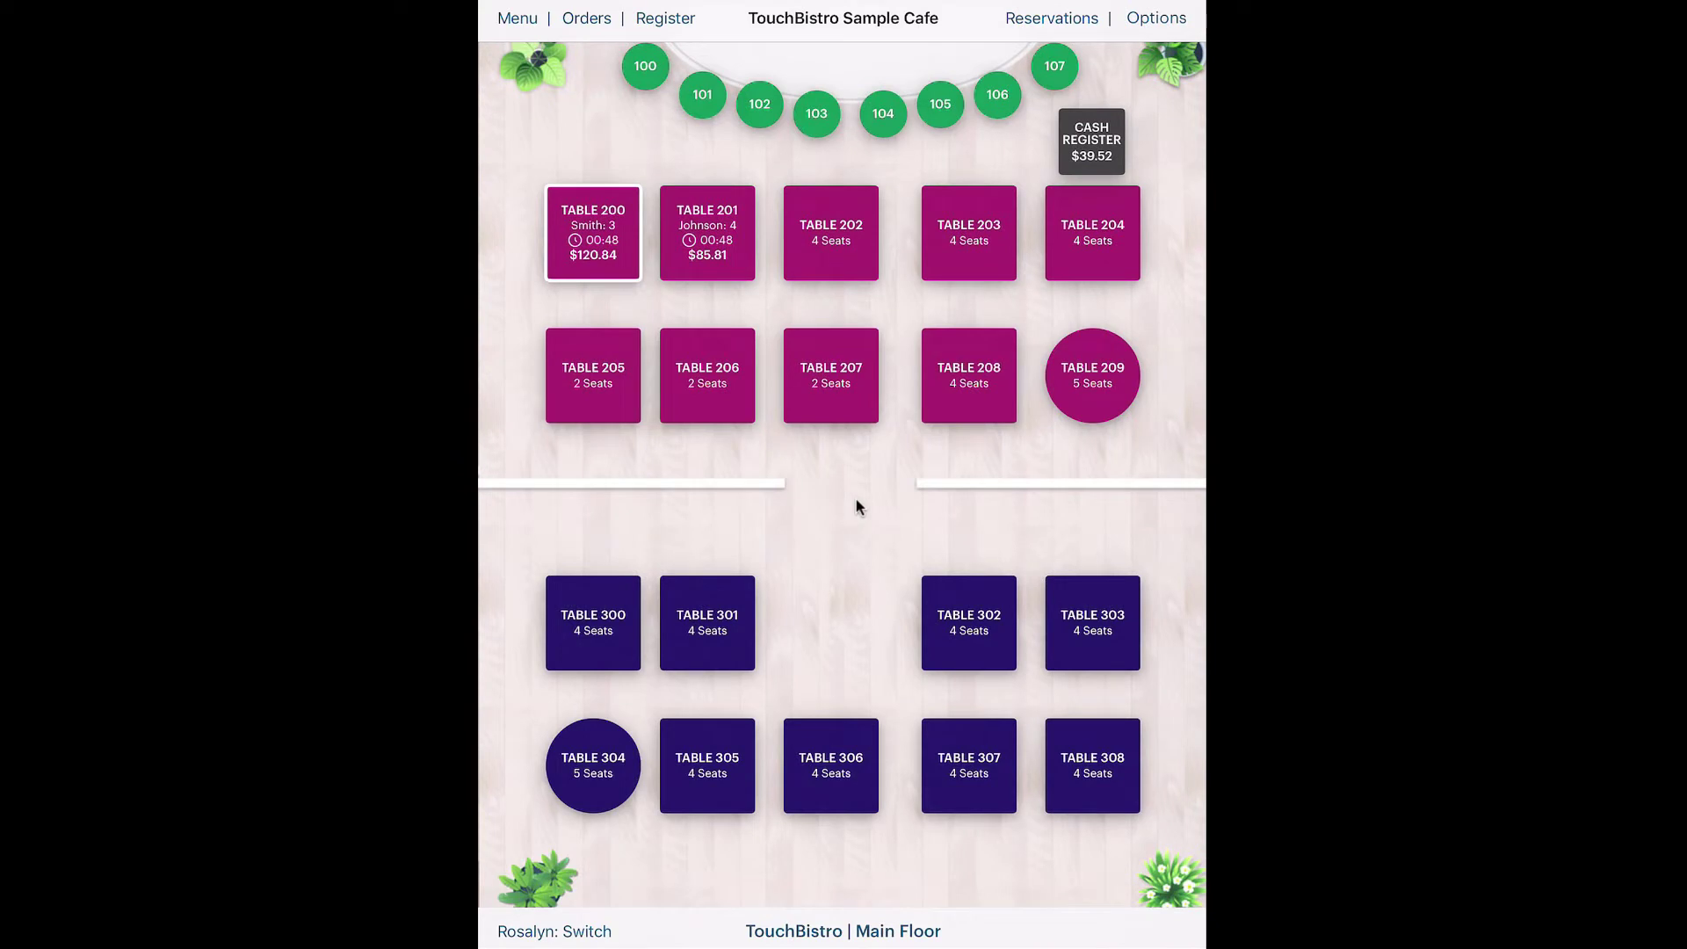
{"action": "left_click", "coordinate": [840, 230]}
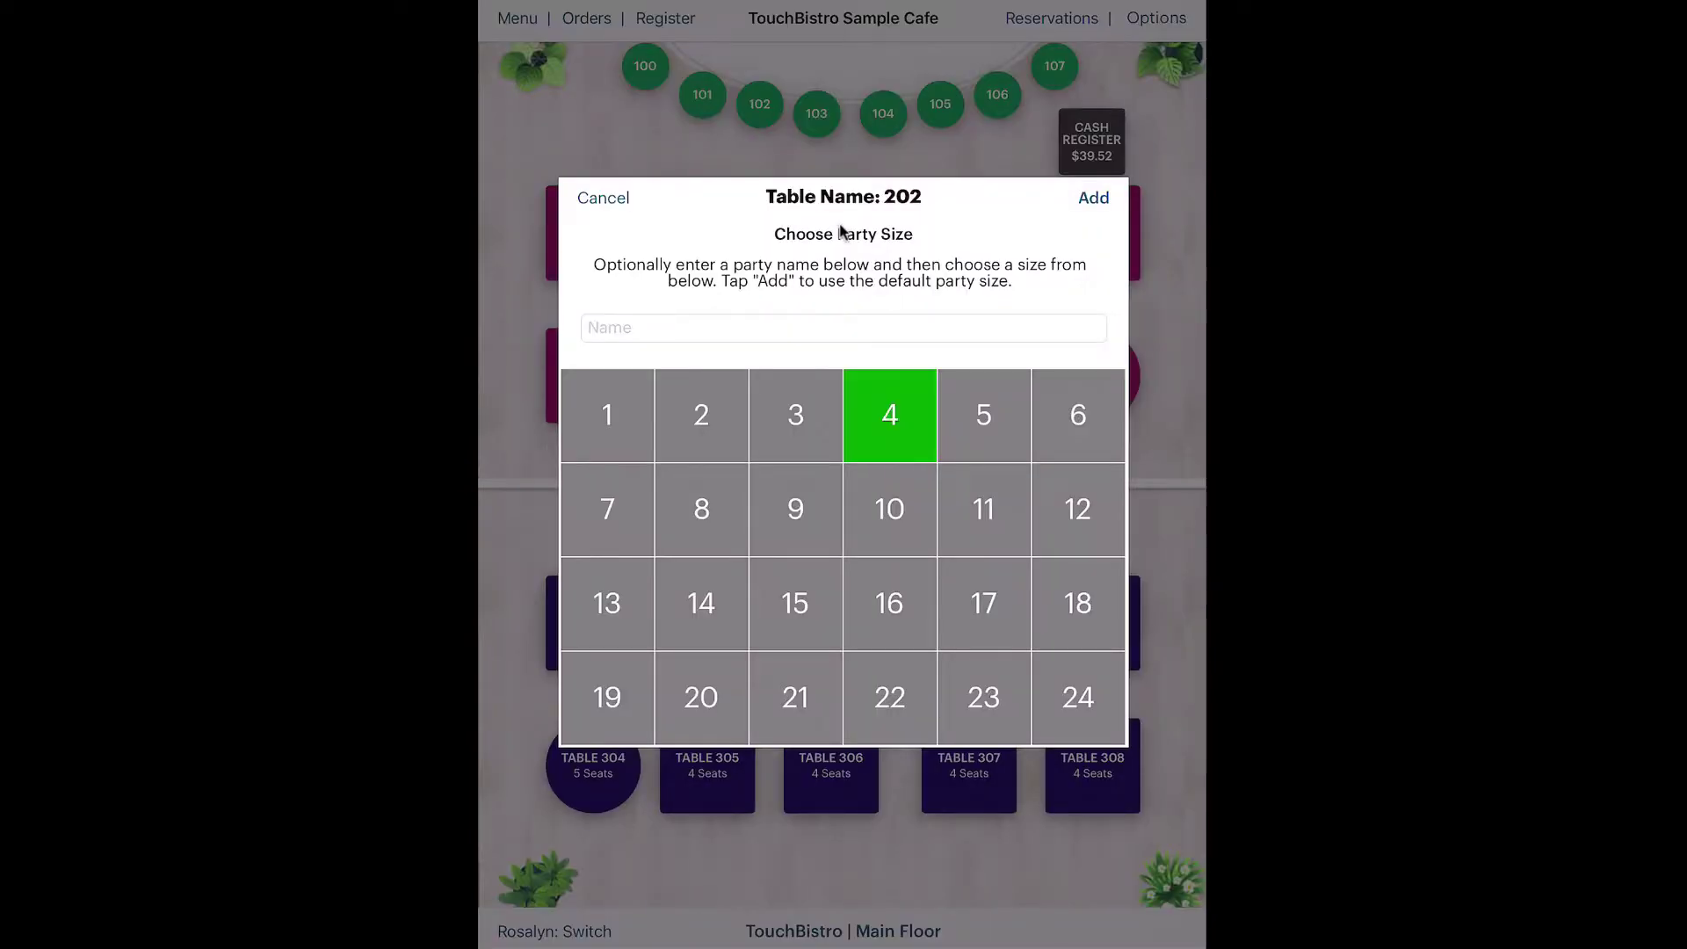
{"action": "left_click", "coordinate": [633, 332]}
{"action": "type", "text": "Lee"}
{"action": "left_click", "coordinate": [683, 409]}
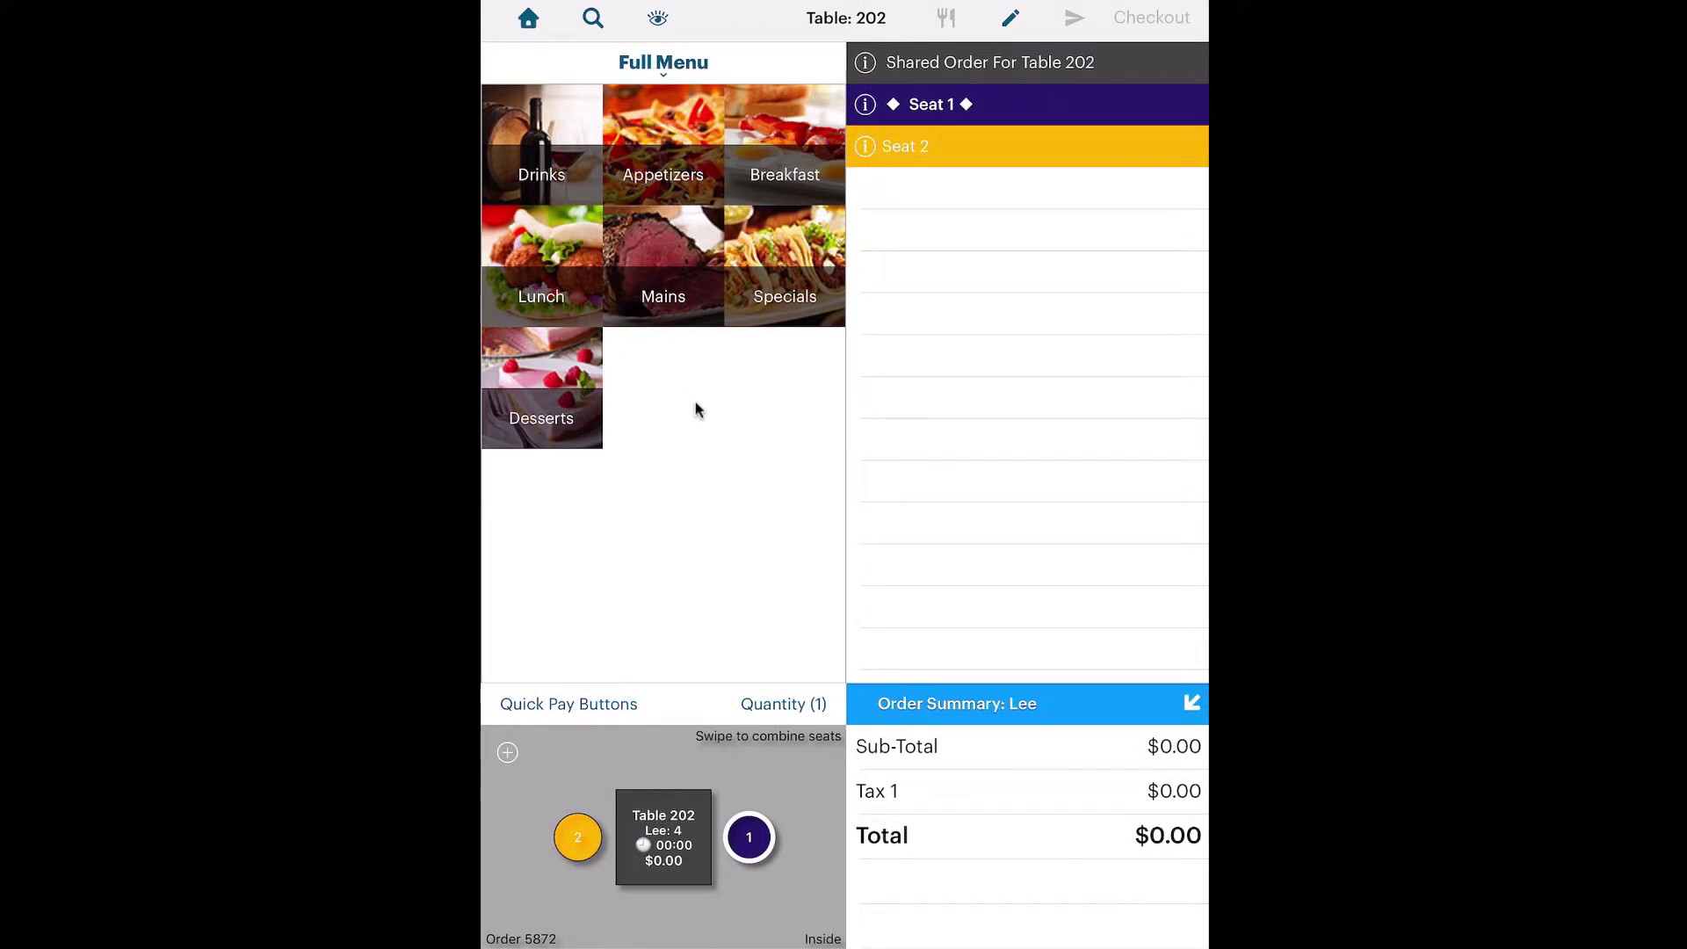
Open the Mains category, cycling menu display from plain tiles to list to photo tiles.
{"action": "left_click", "coordinate": [658, 21]}
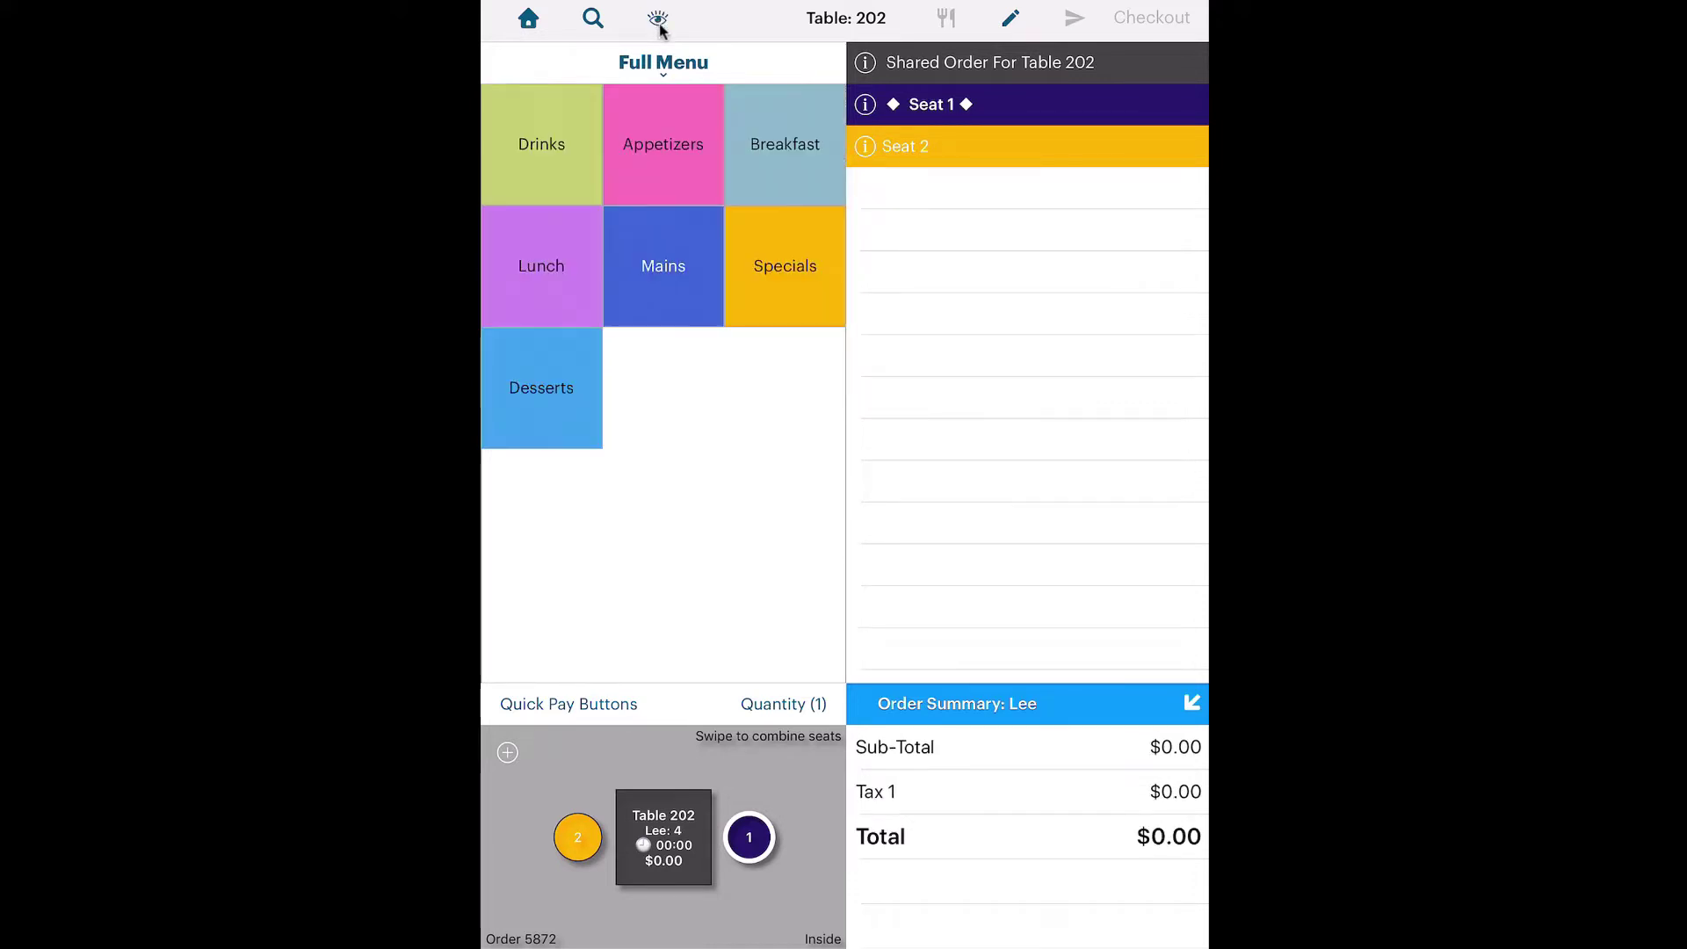
{"action": "left_click", "coordinate": [639, 286]}
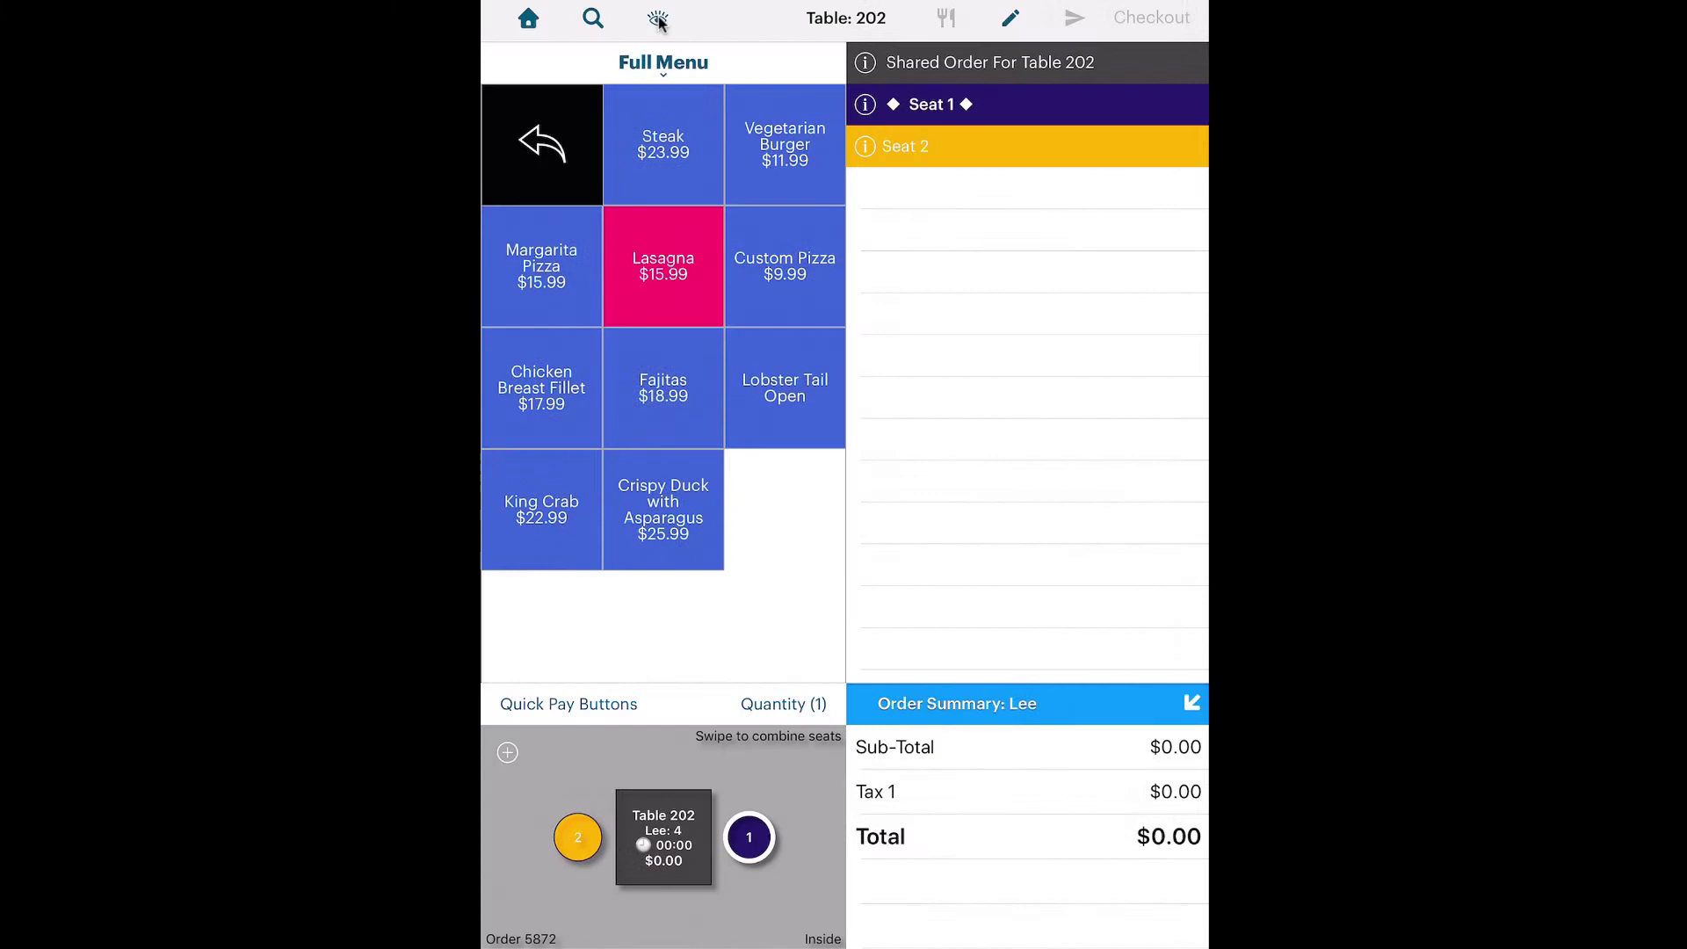
{"action": "left_click", "coordinate": [659, 20]}
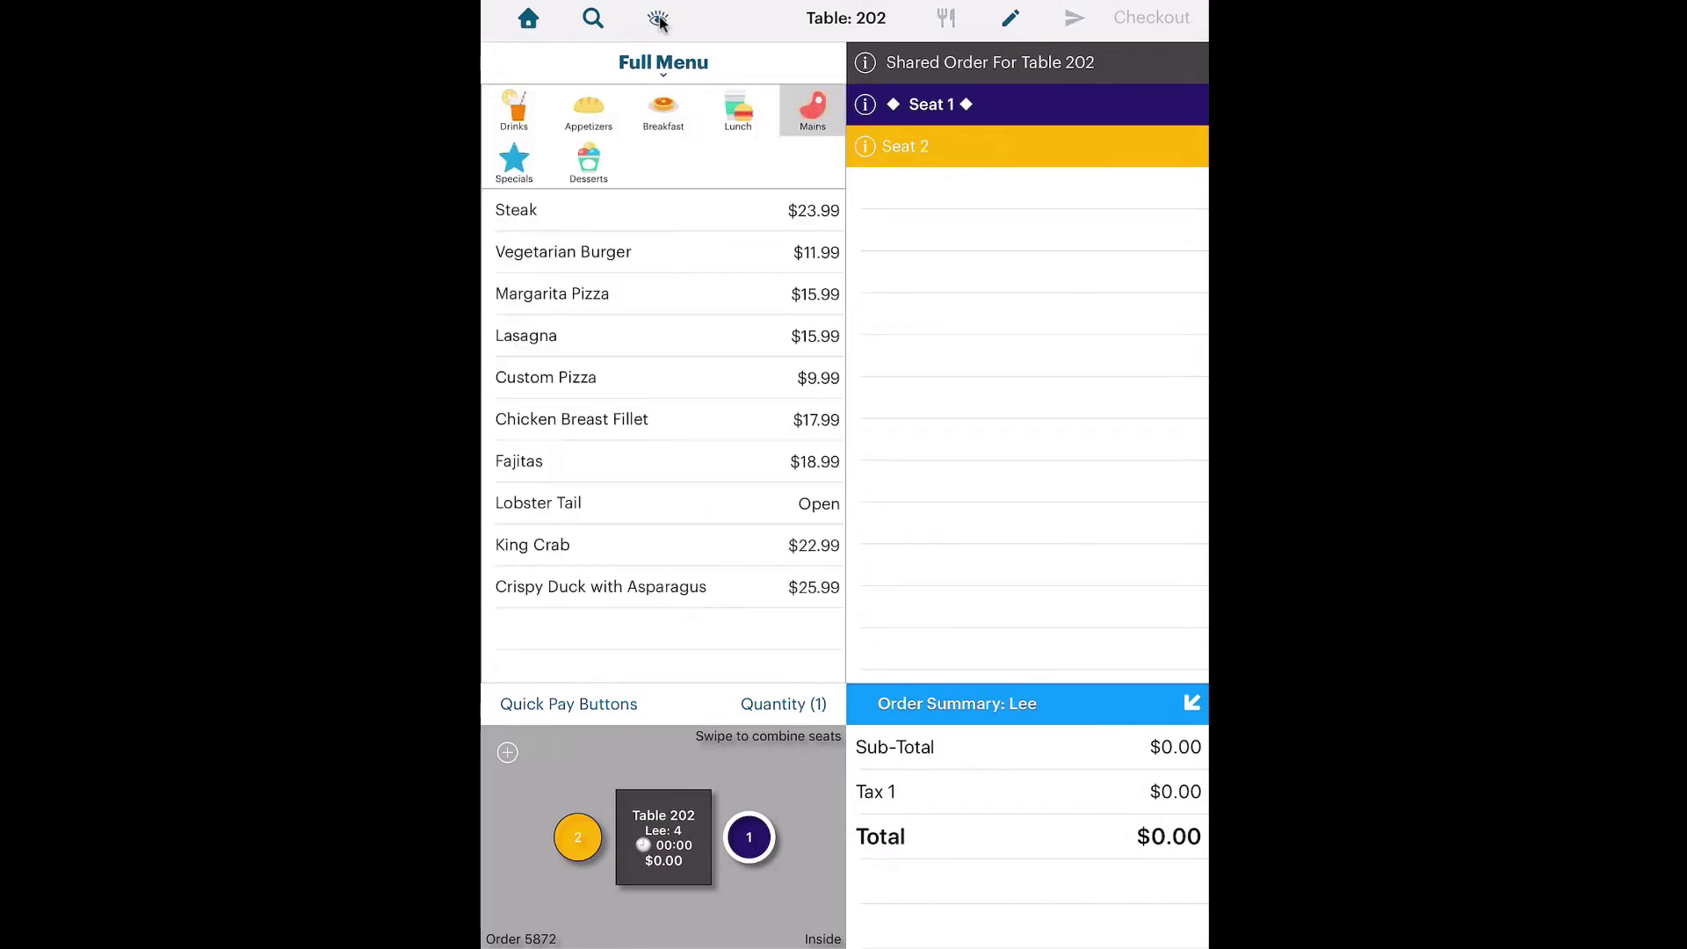
{"action": "left_click", "coordinate": [659, 19]}
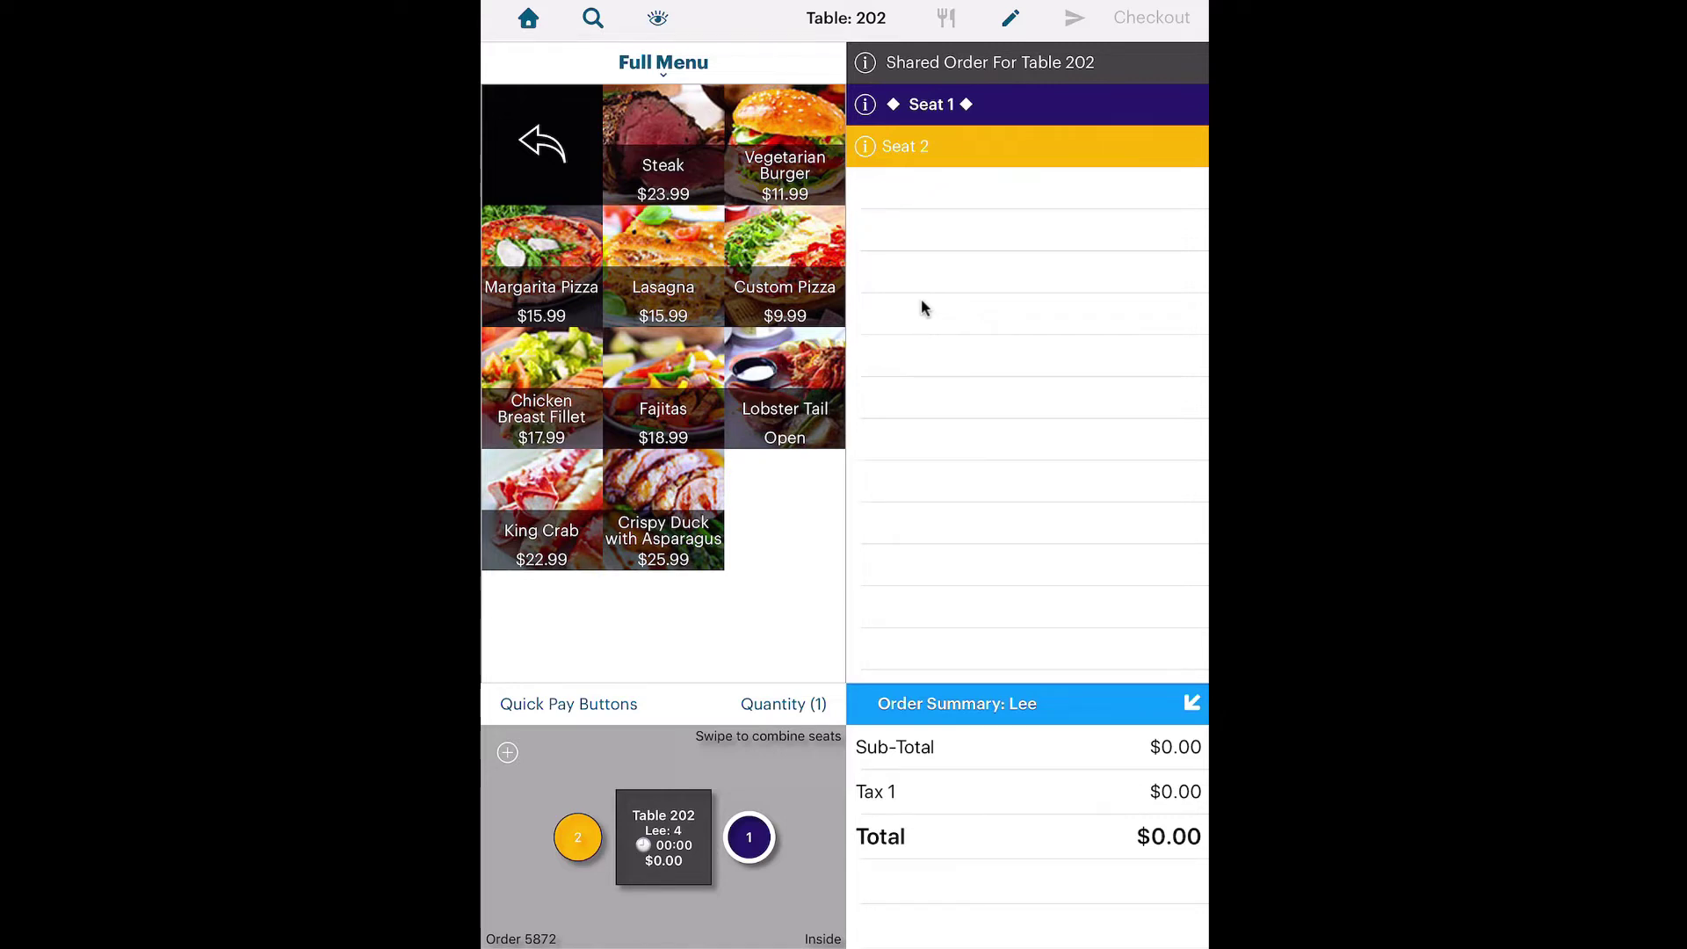
Add Nachos from the Dinner menu's Appetizers to Table 202's Shared Order.
{"action": "left_click", "coordinate": [1105, 62]}
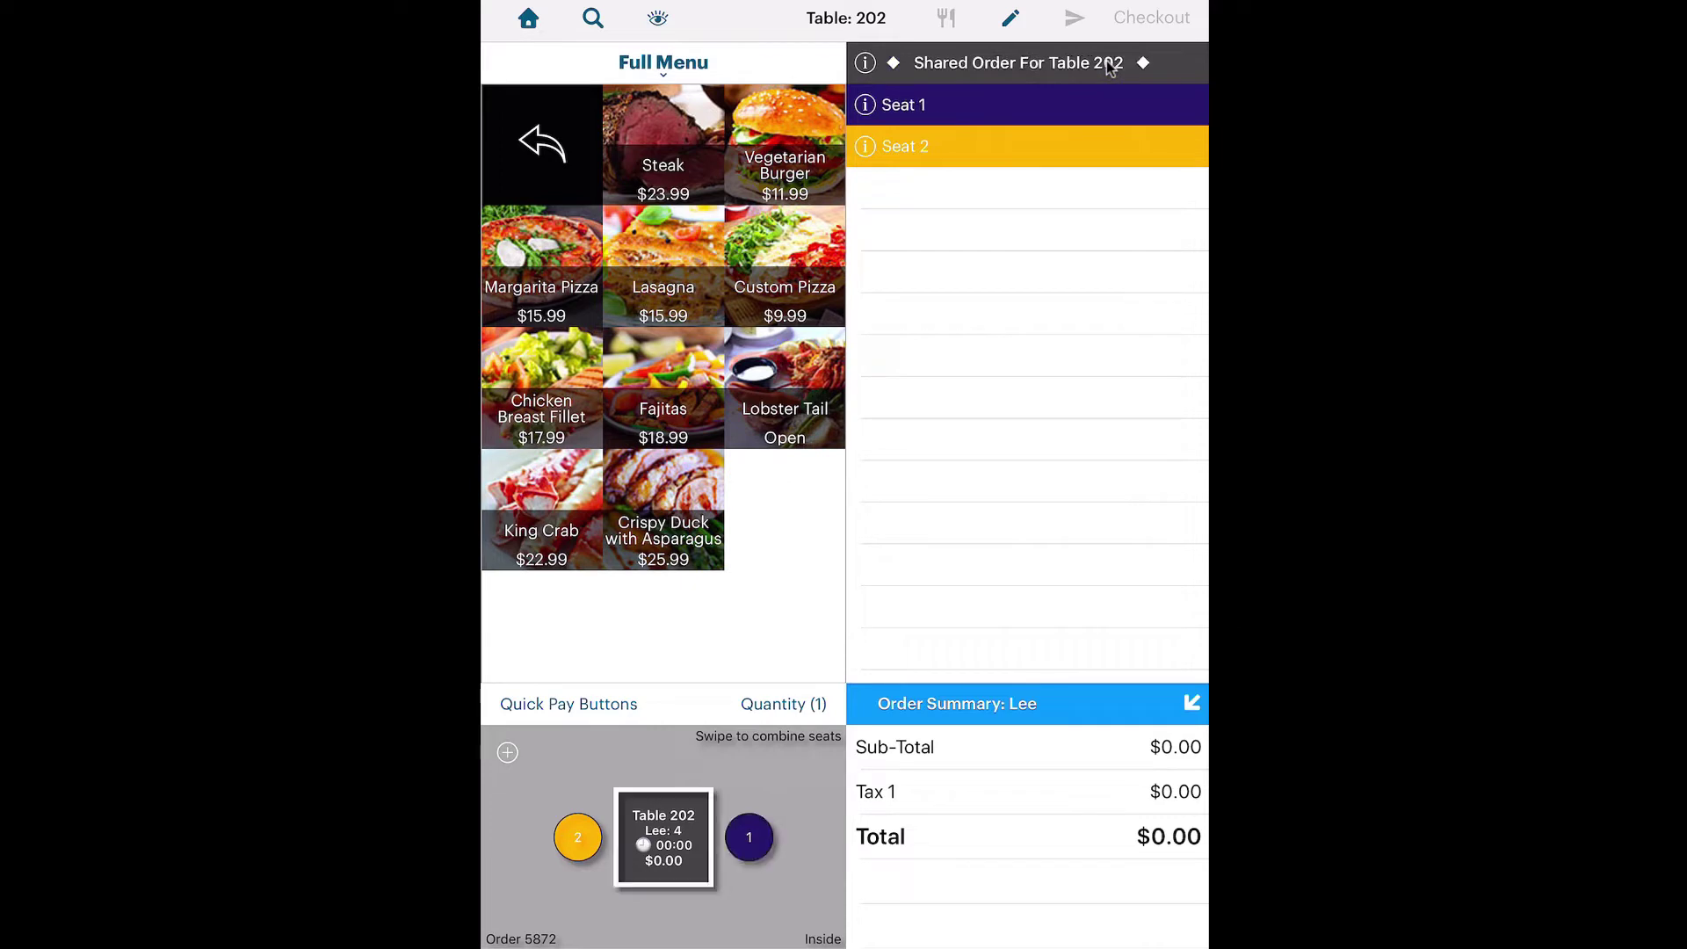
{"action": "left_click", "coordinate": [675, 70]}
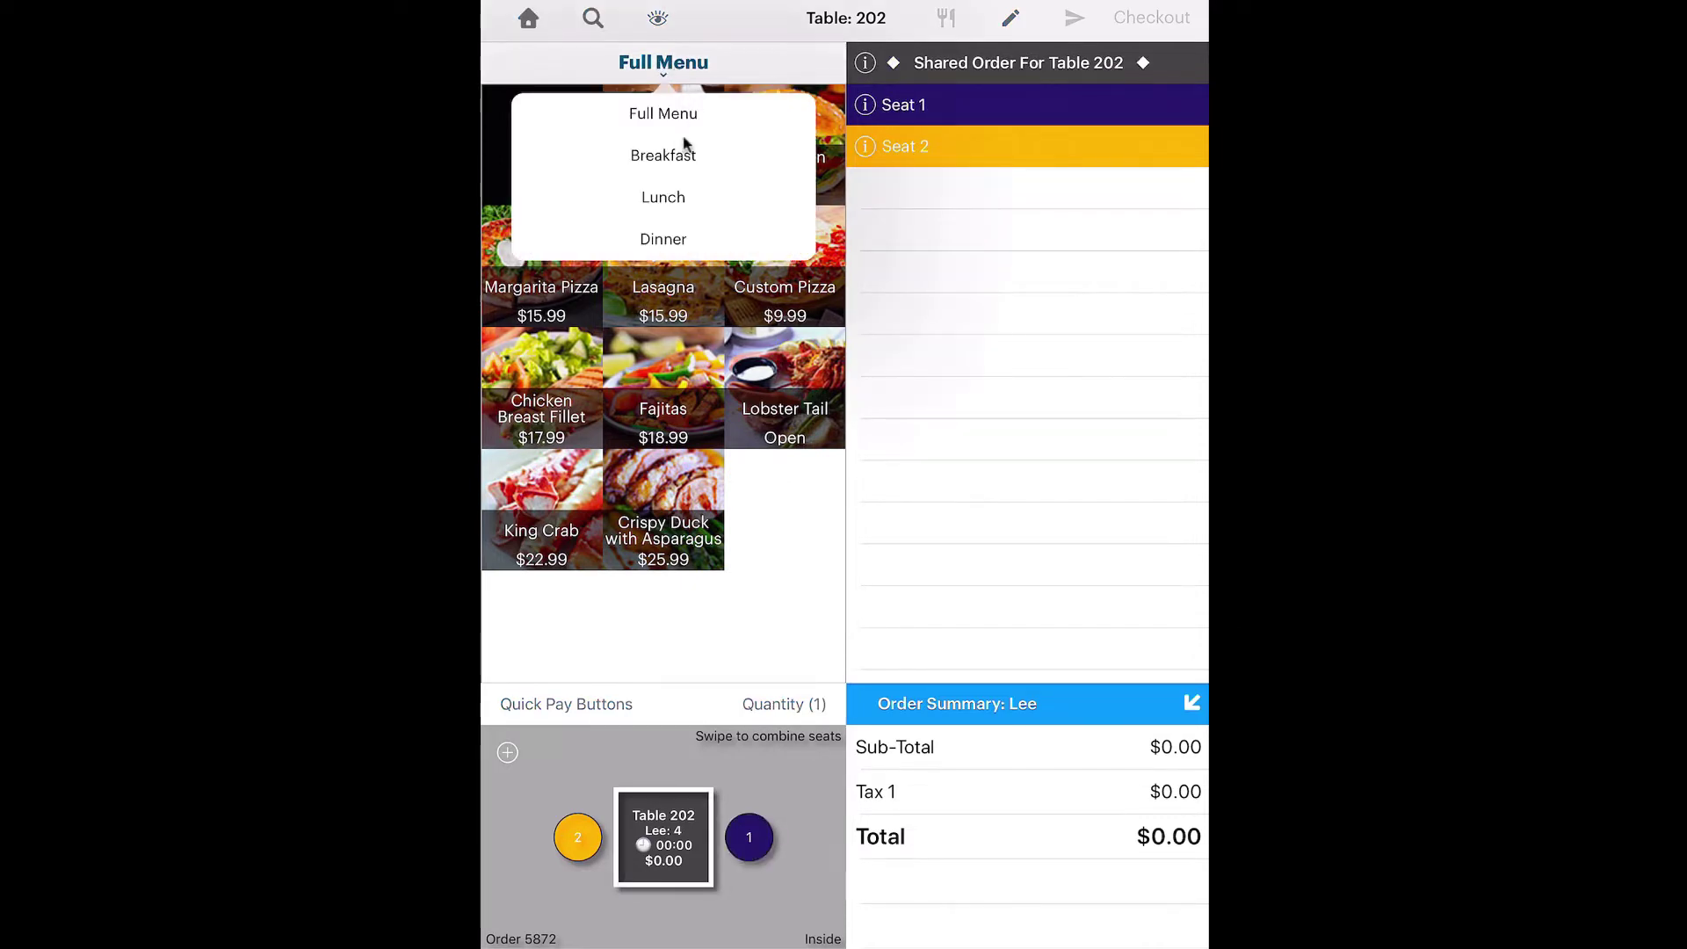
{"action": "left_click", "coordinate": [670, 239]}
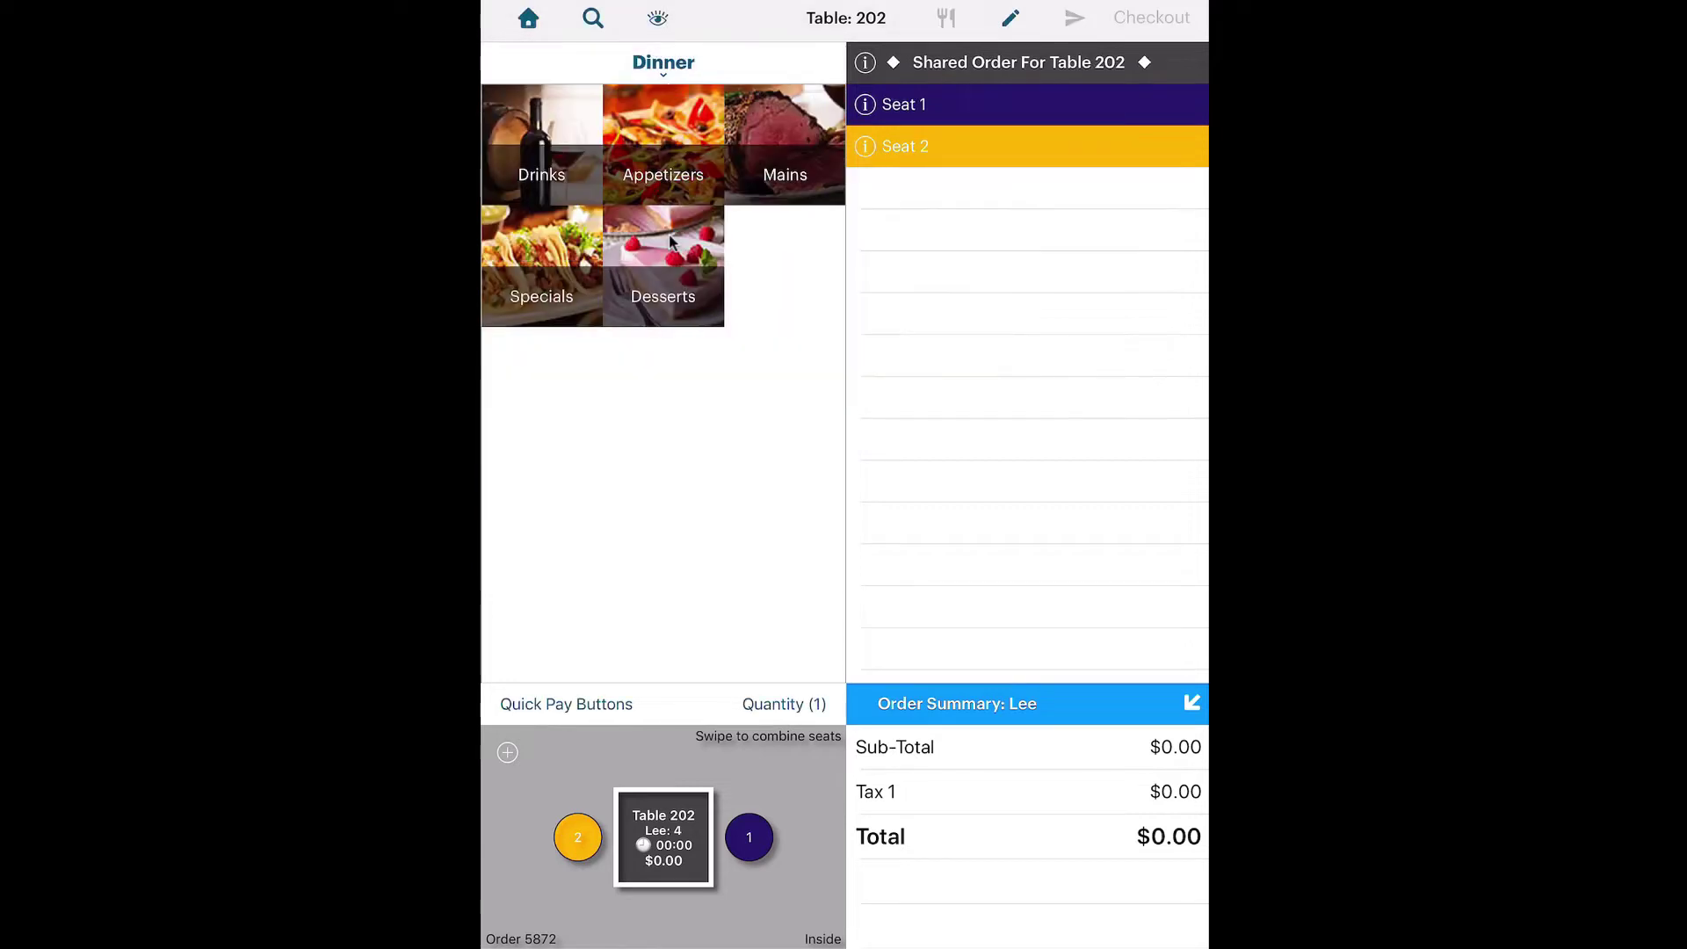
{"action": "left_click", "coordinate": [675, 169]}
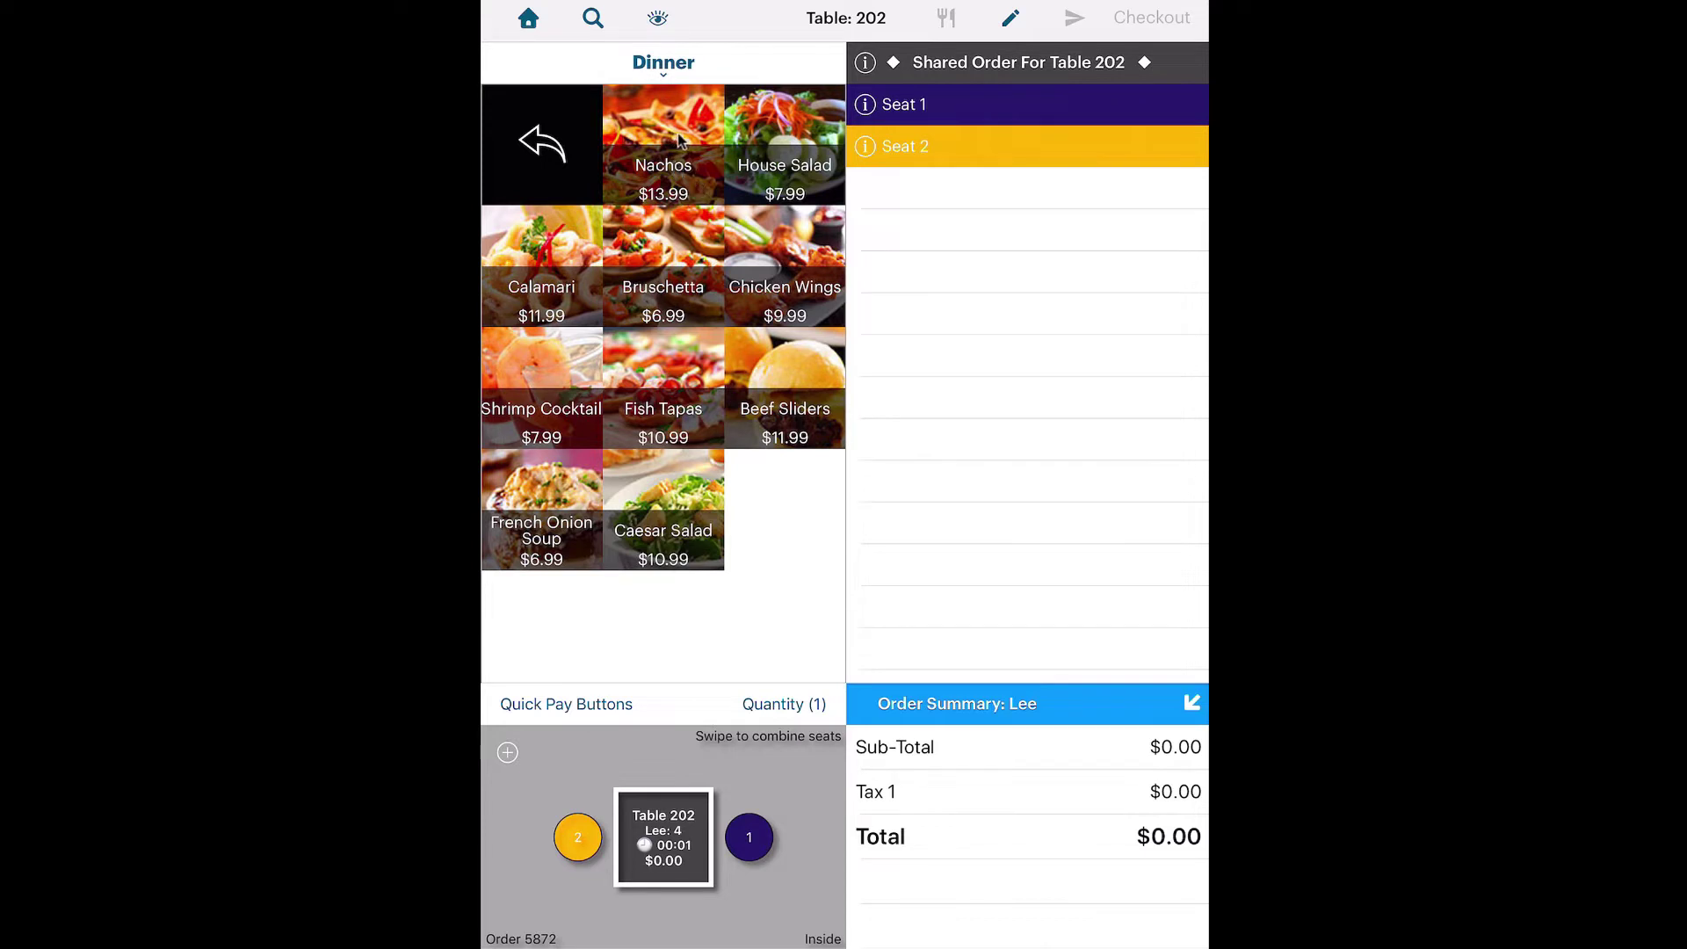
{"action": "left_click", "coordinate": [681, 141]}
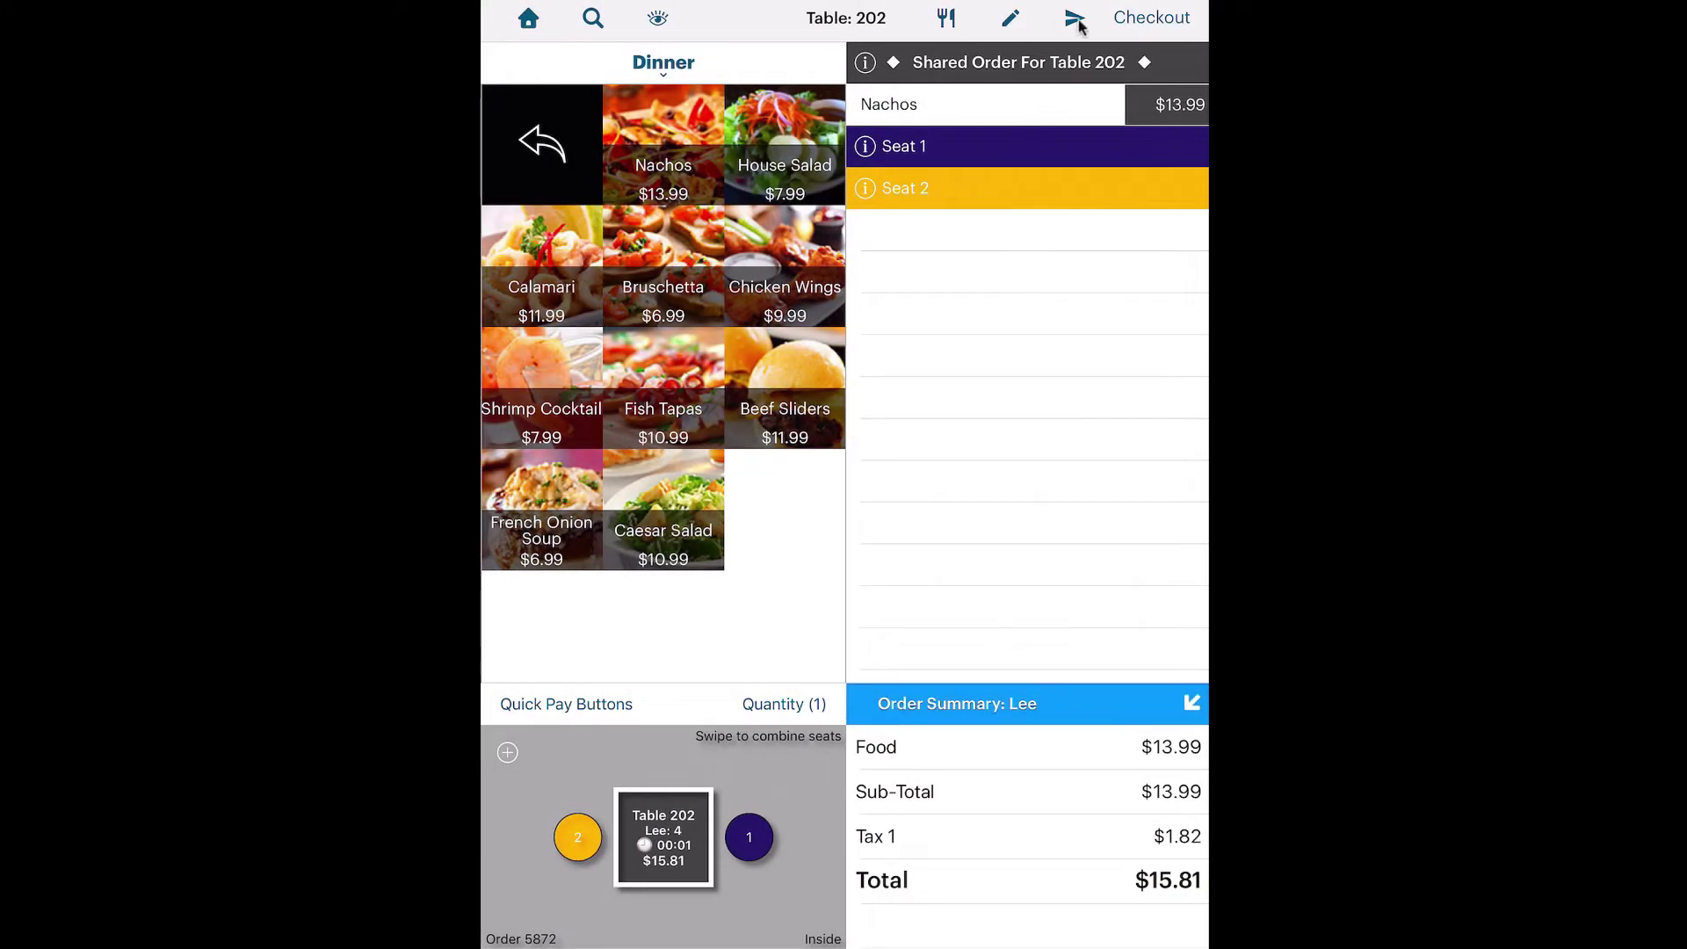
{"action": "left_click", "coordinate": [1073, 18]}
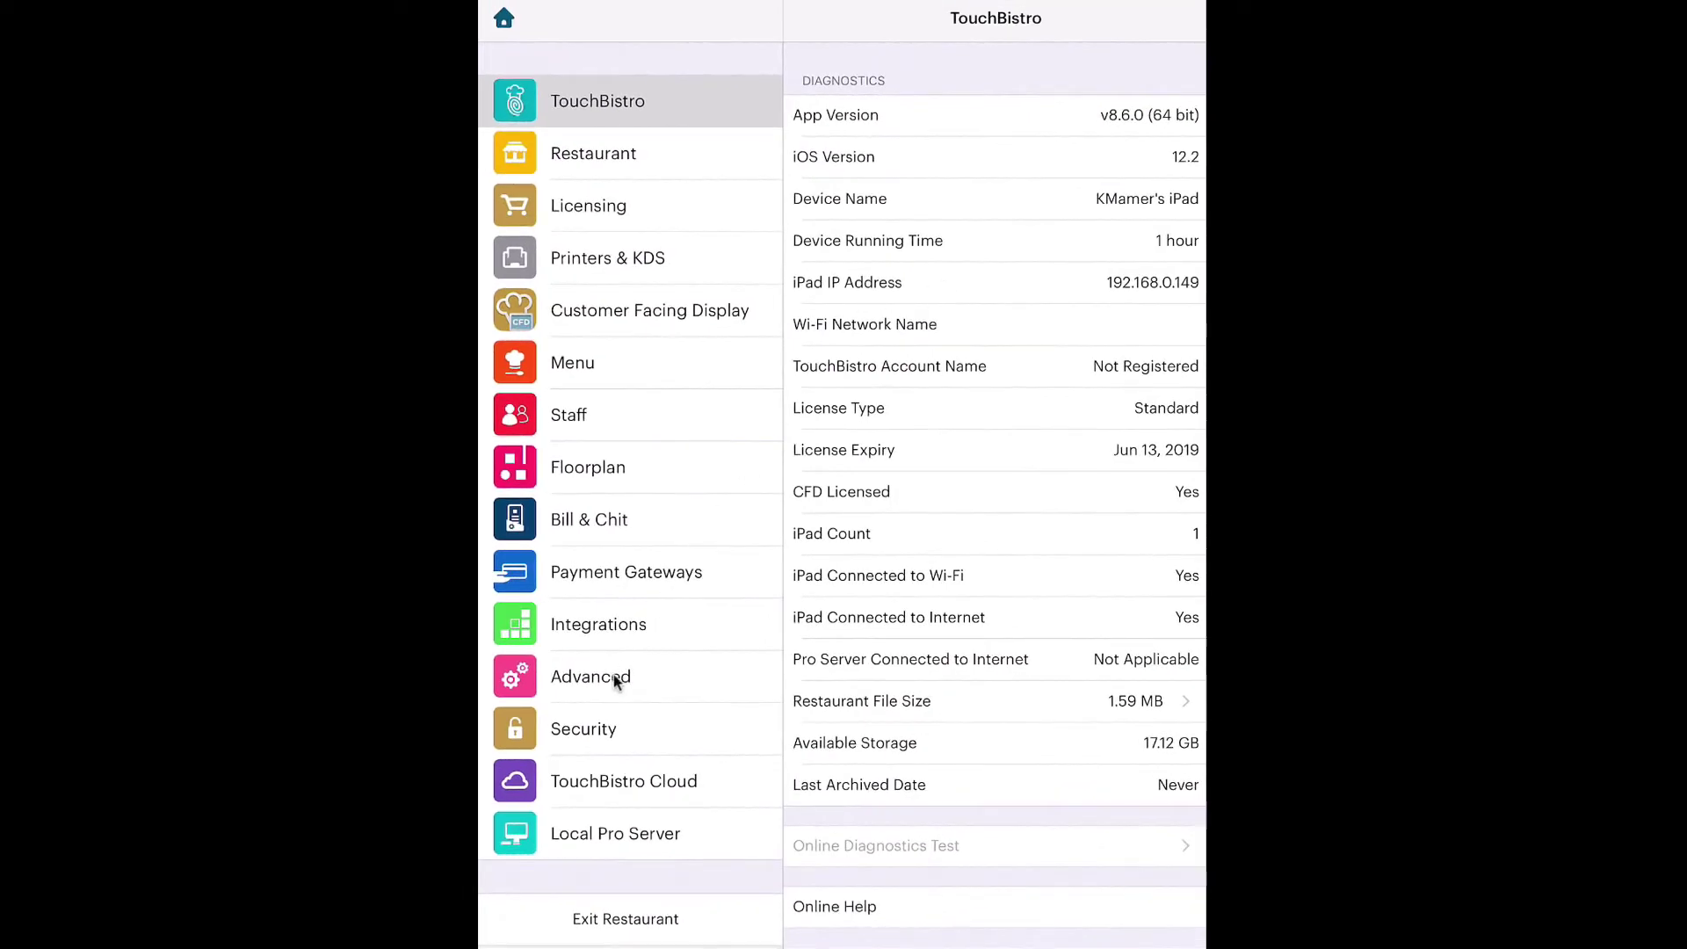
{"action": "left_click", "coordinate": [619, 678]}
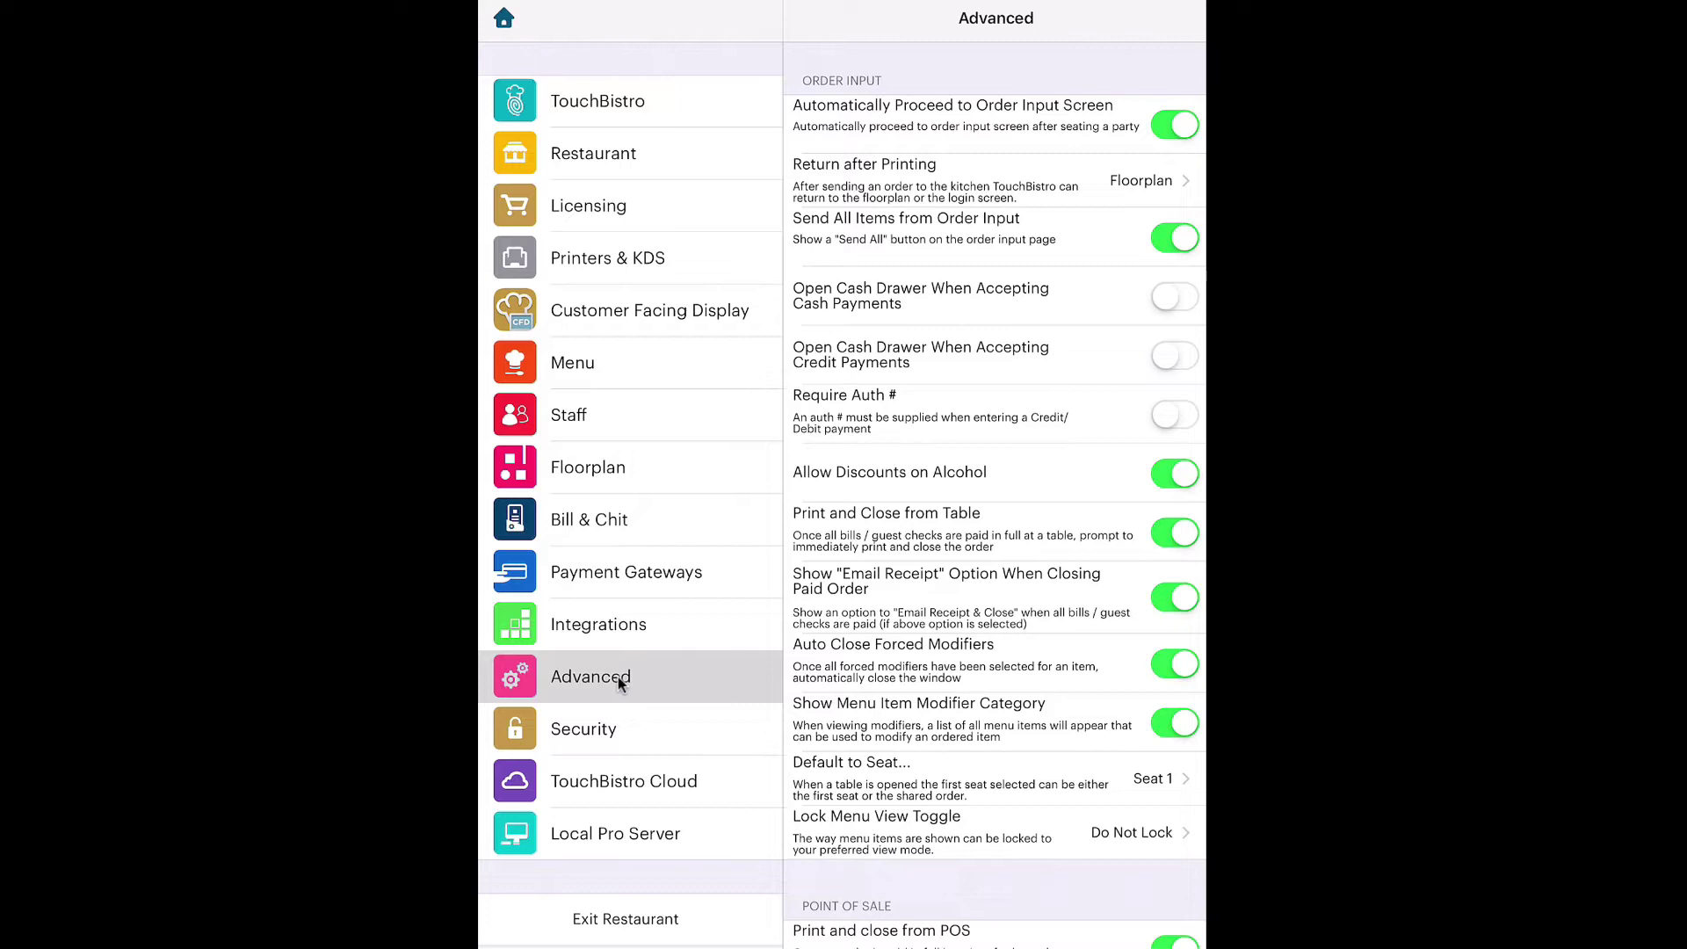
{"action": "left_click", "coordinate": [932, 171]}
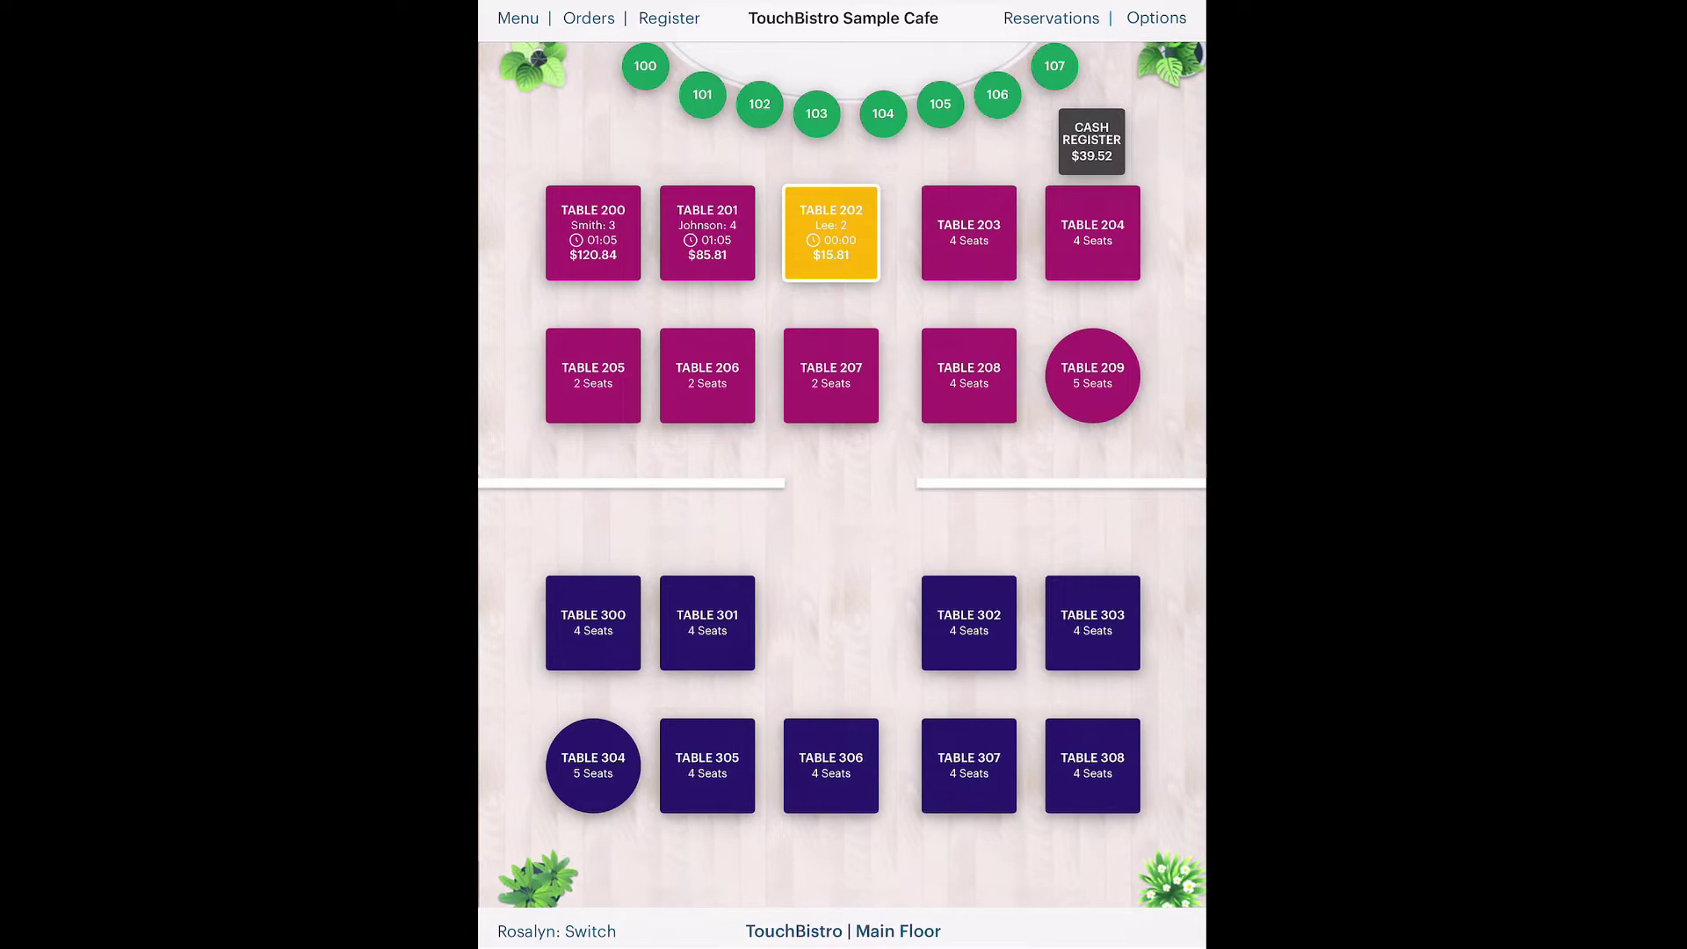
Reopen Table 202 and add a Margarita and Lasagna to Seat 1.
{"action": "left_click", "coordinate": [849, 243]}
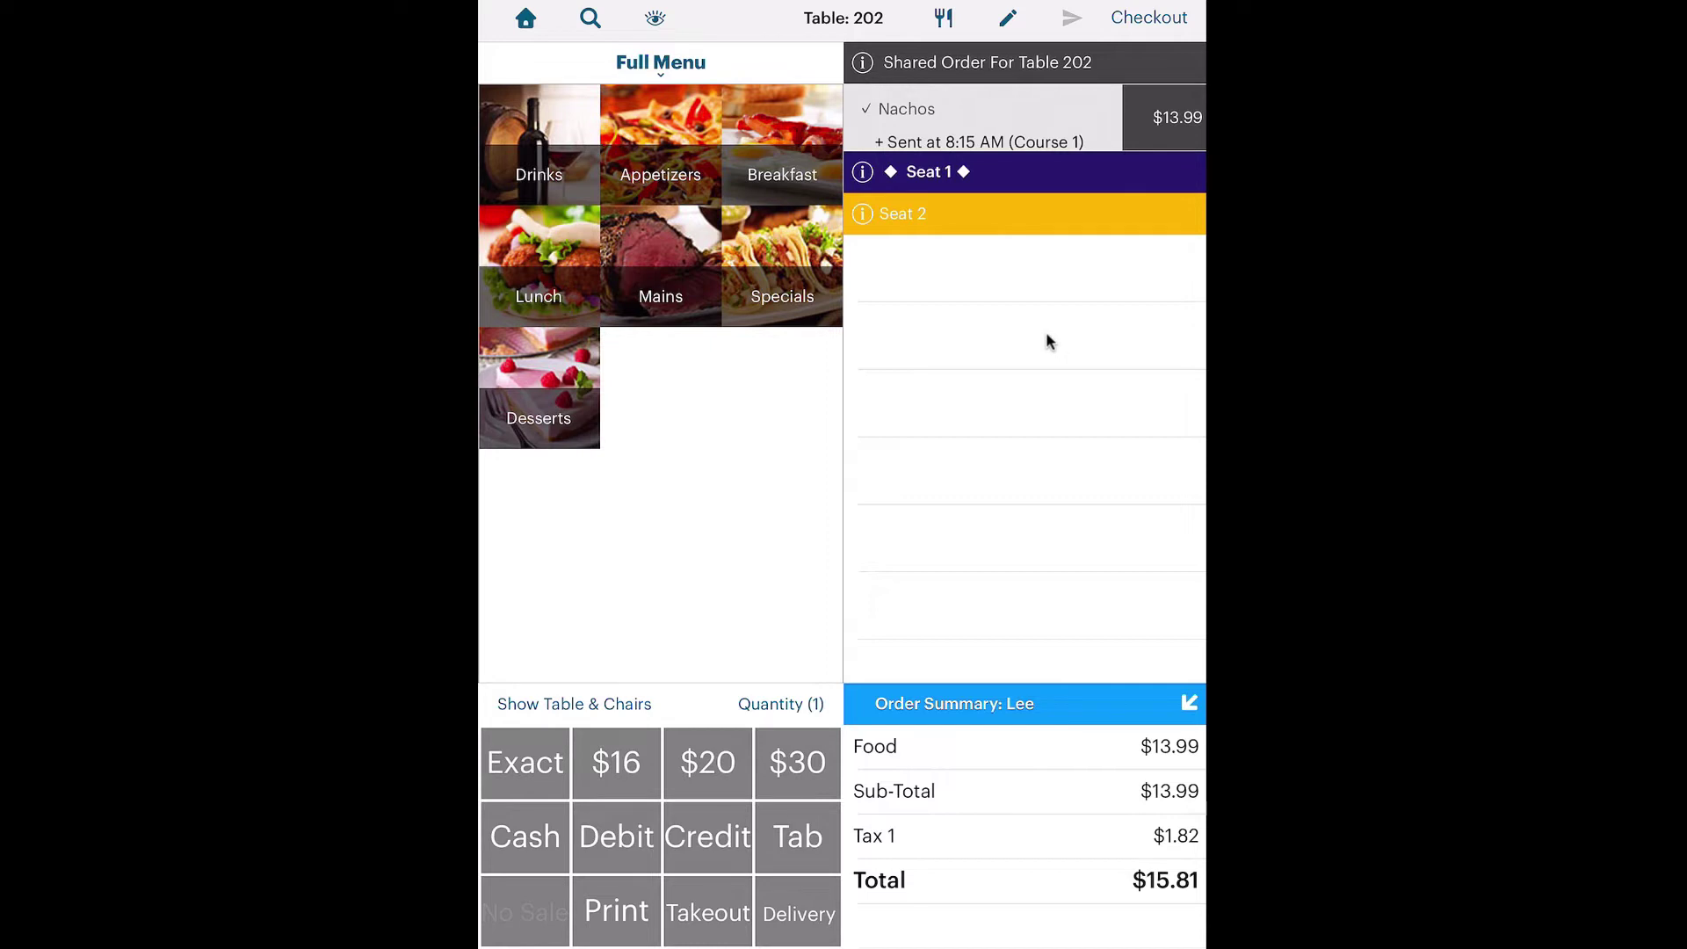
{"action": "left_click", "coordinate": [530, 150]}
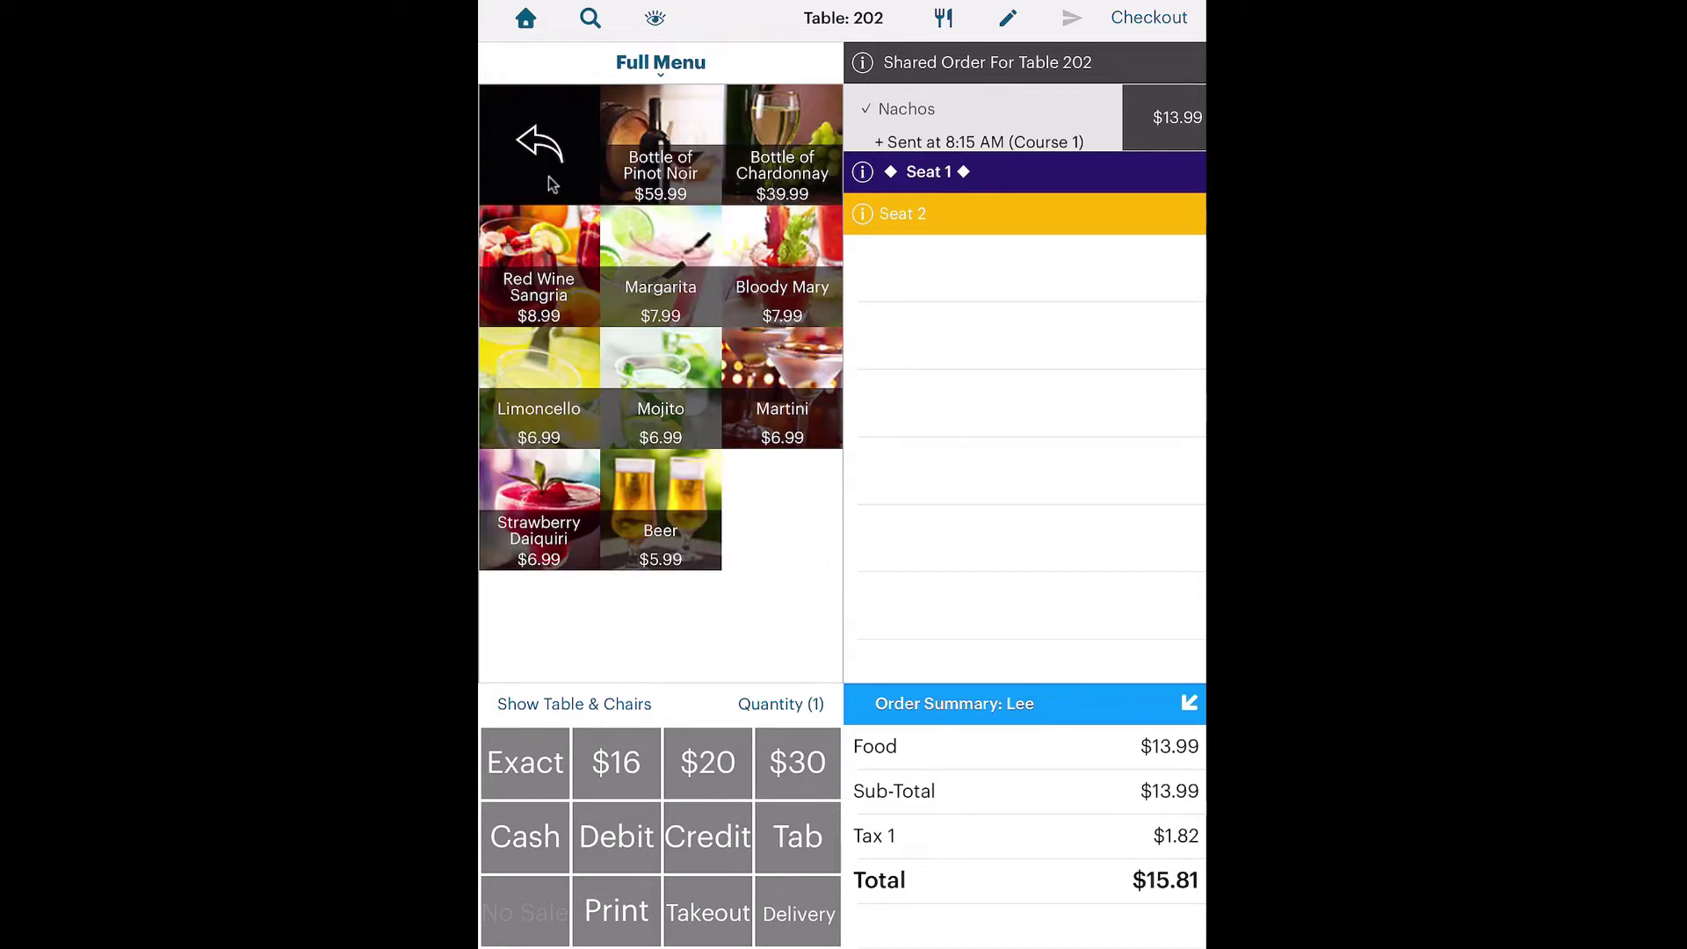
{"action": "left_click", "coordinate": [672, 281]}
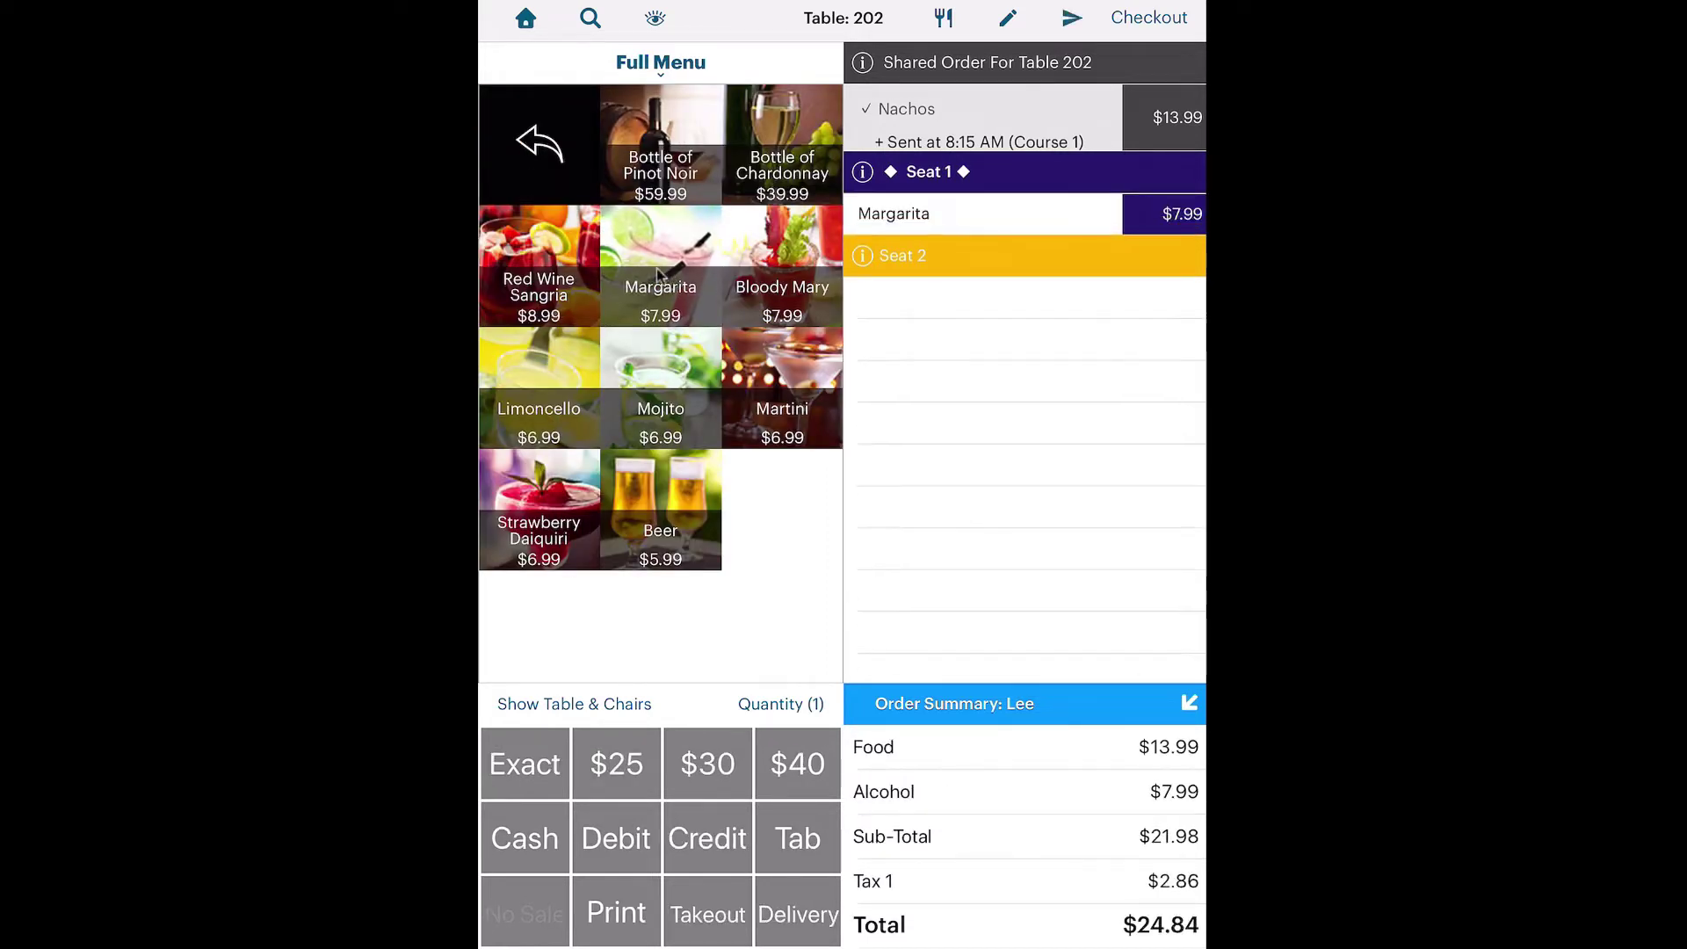
{"action": "left_click", "coordinate": [540, 145]}
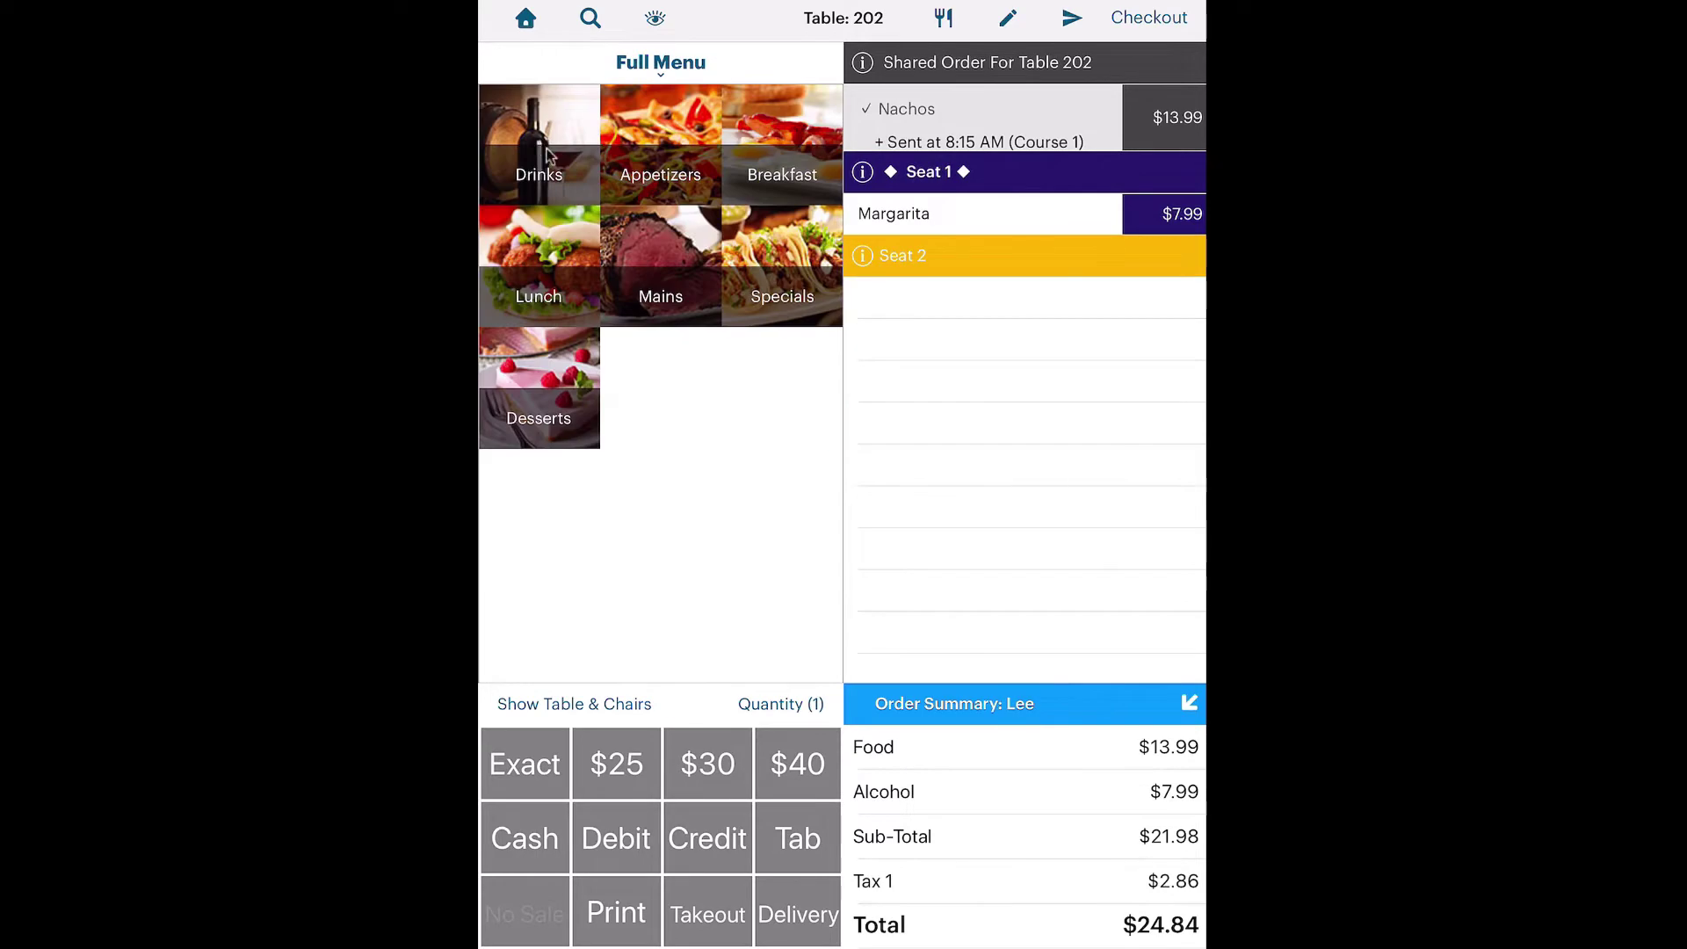
{"action": "left_click", "coordinate": [681, 265]}
{"action": "left_click", "coordinate": [665, 250]}
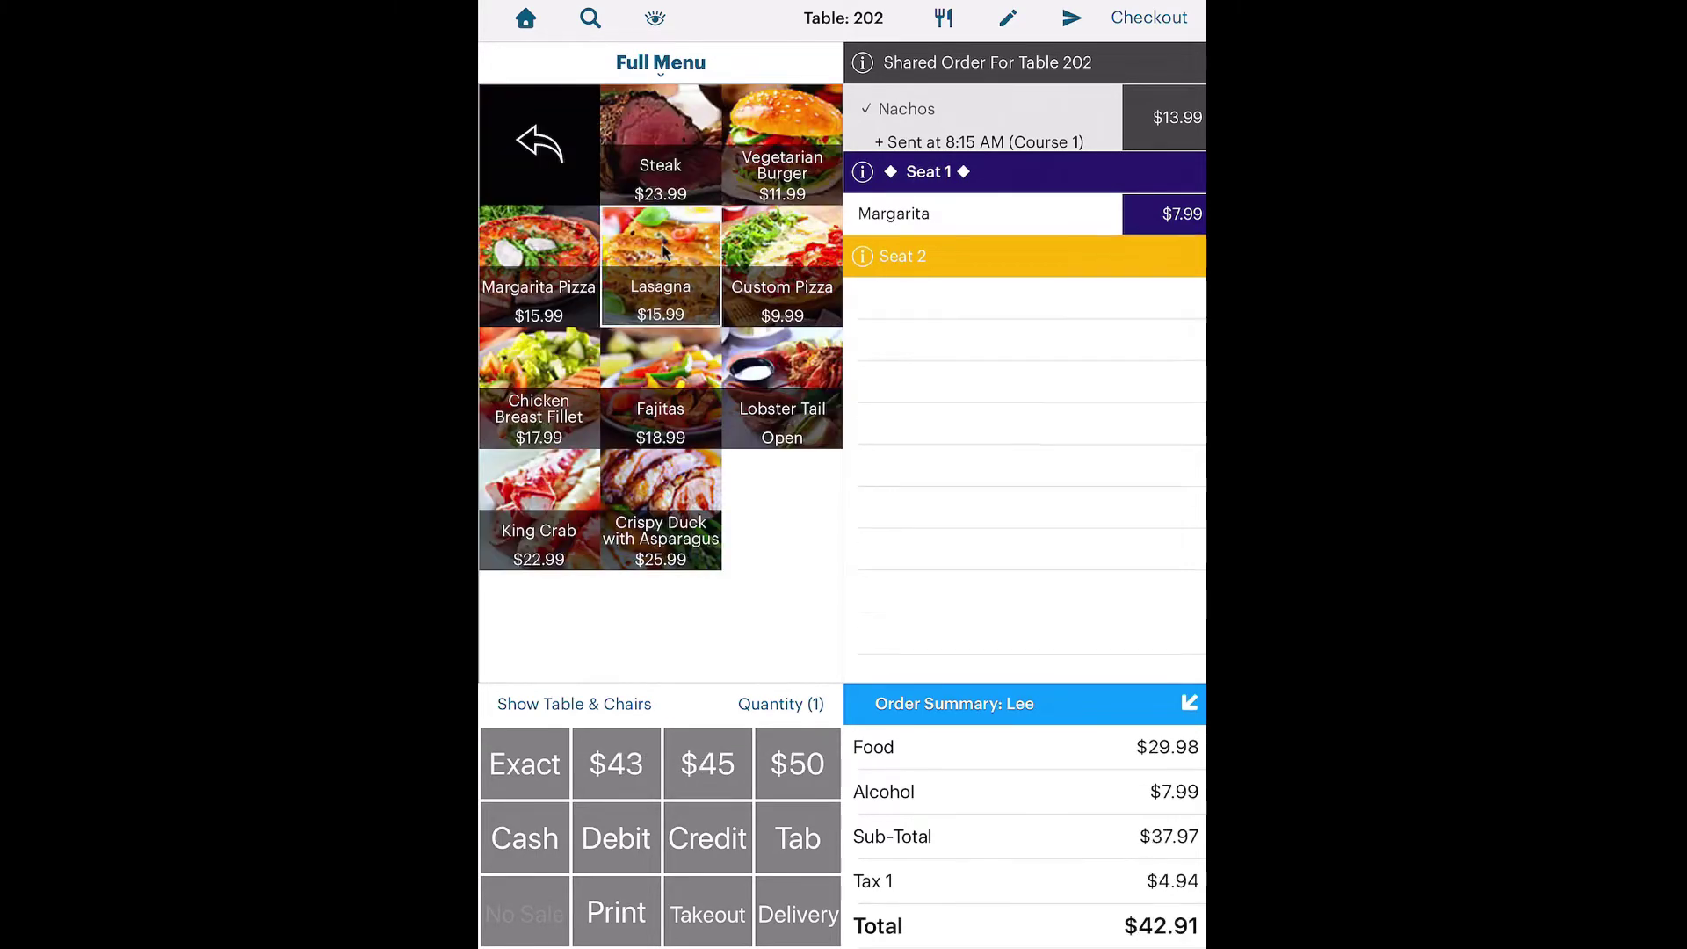
Add a Strawberry Sundae to Seat 1, then switch to ordering for Seat 2.
{"action": "left_click", "coordinate": [539, 145]}
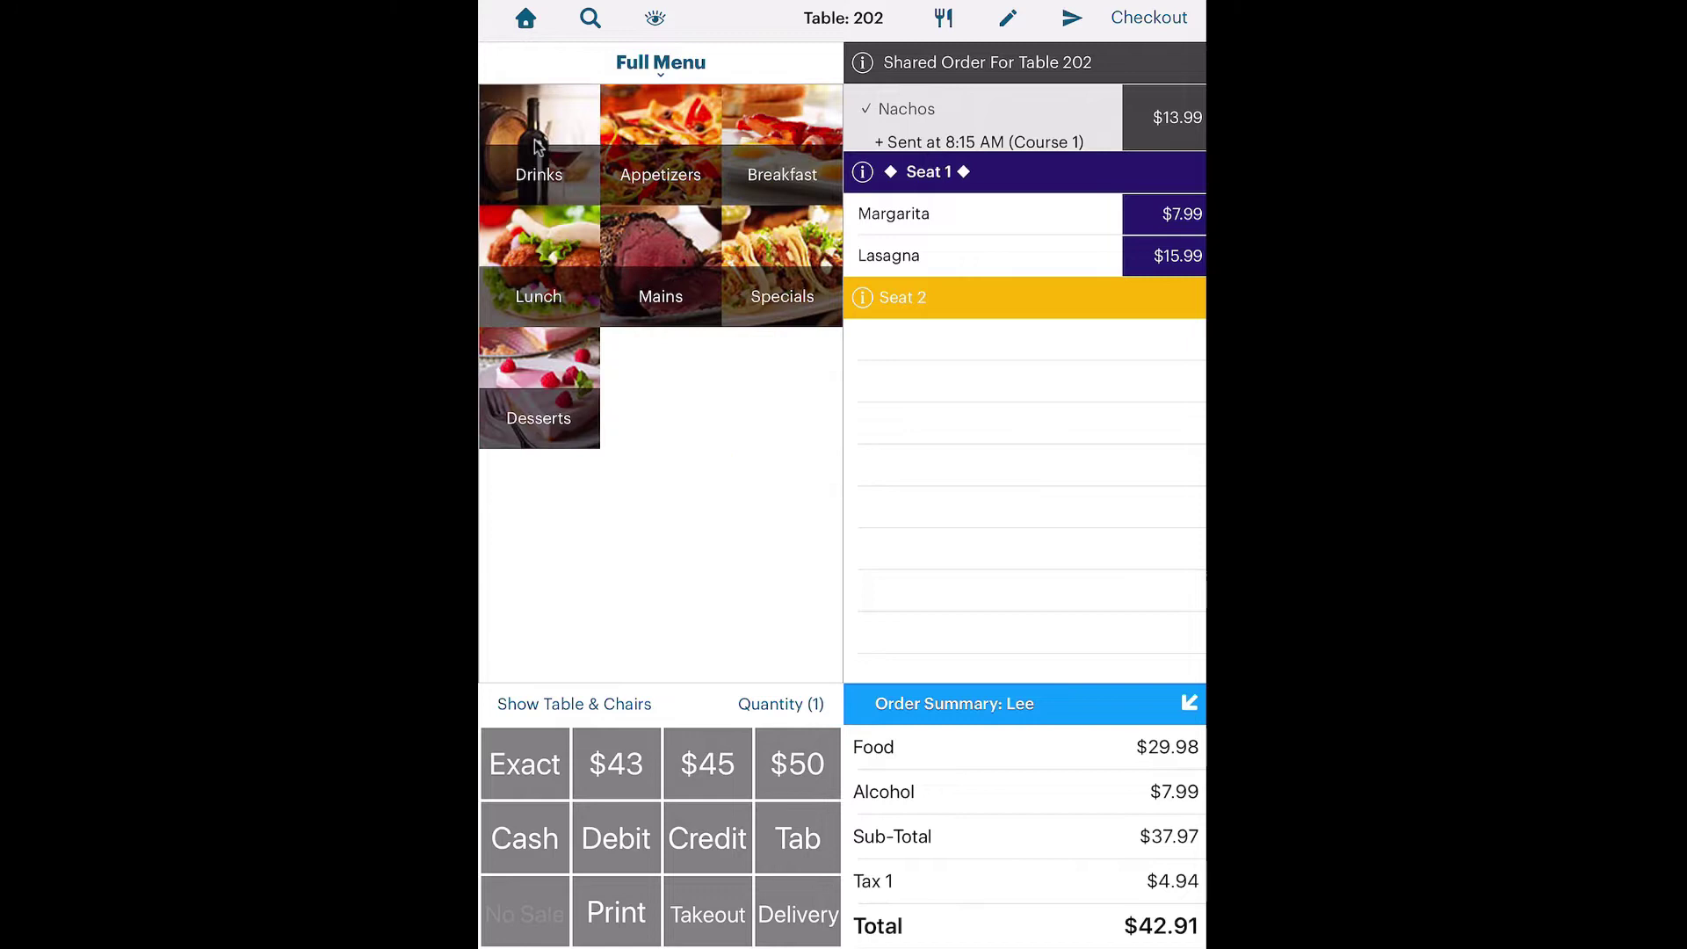
{"action": "left_click", "coordinate": [530, 397]}
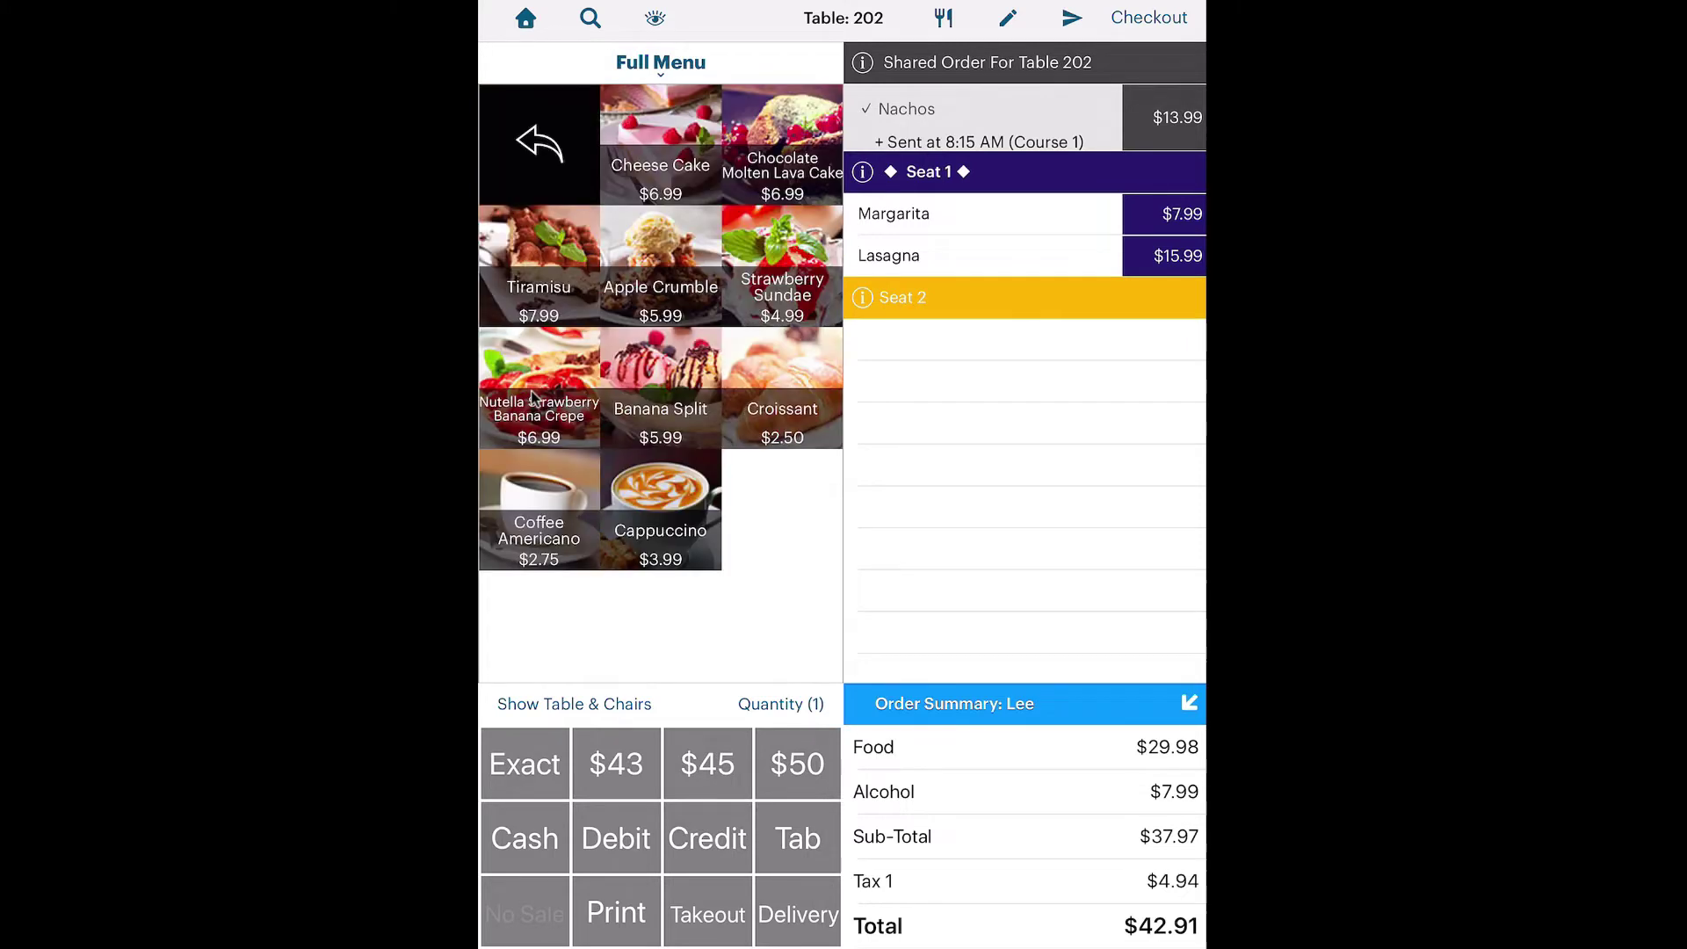
{"action": "left_click", "coordinate": [785, 278]}
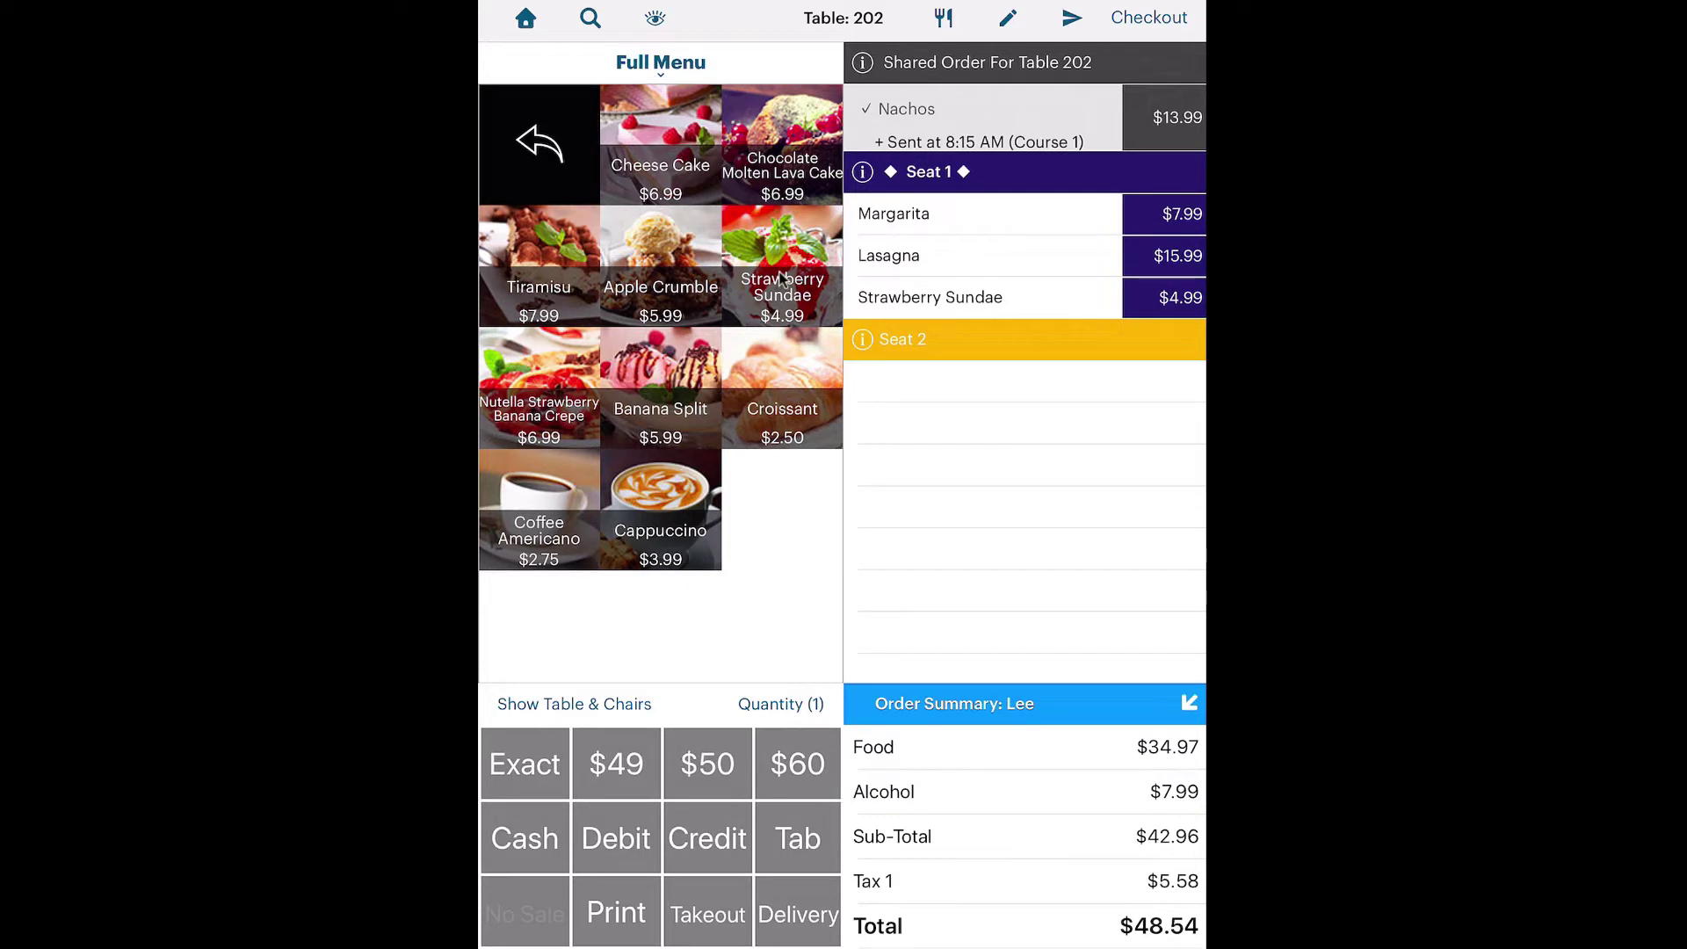
{"action": "left_click", "coordinate": [983, 351]}
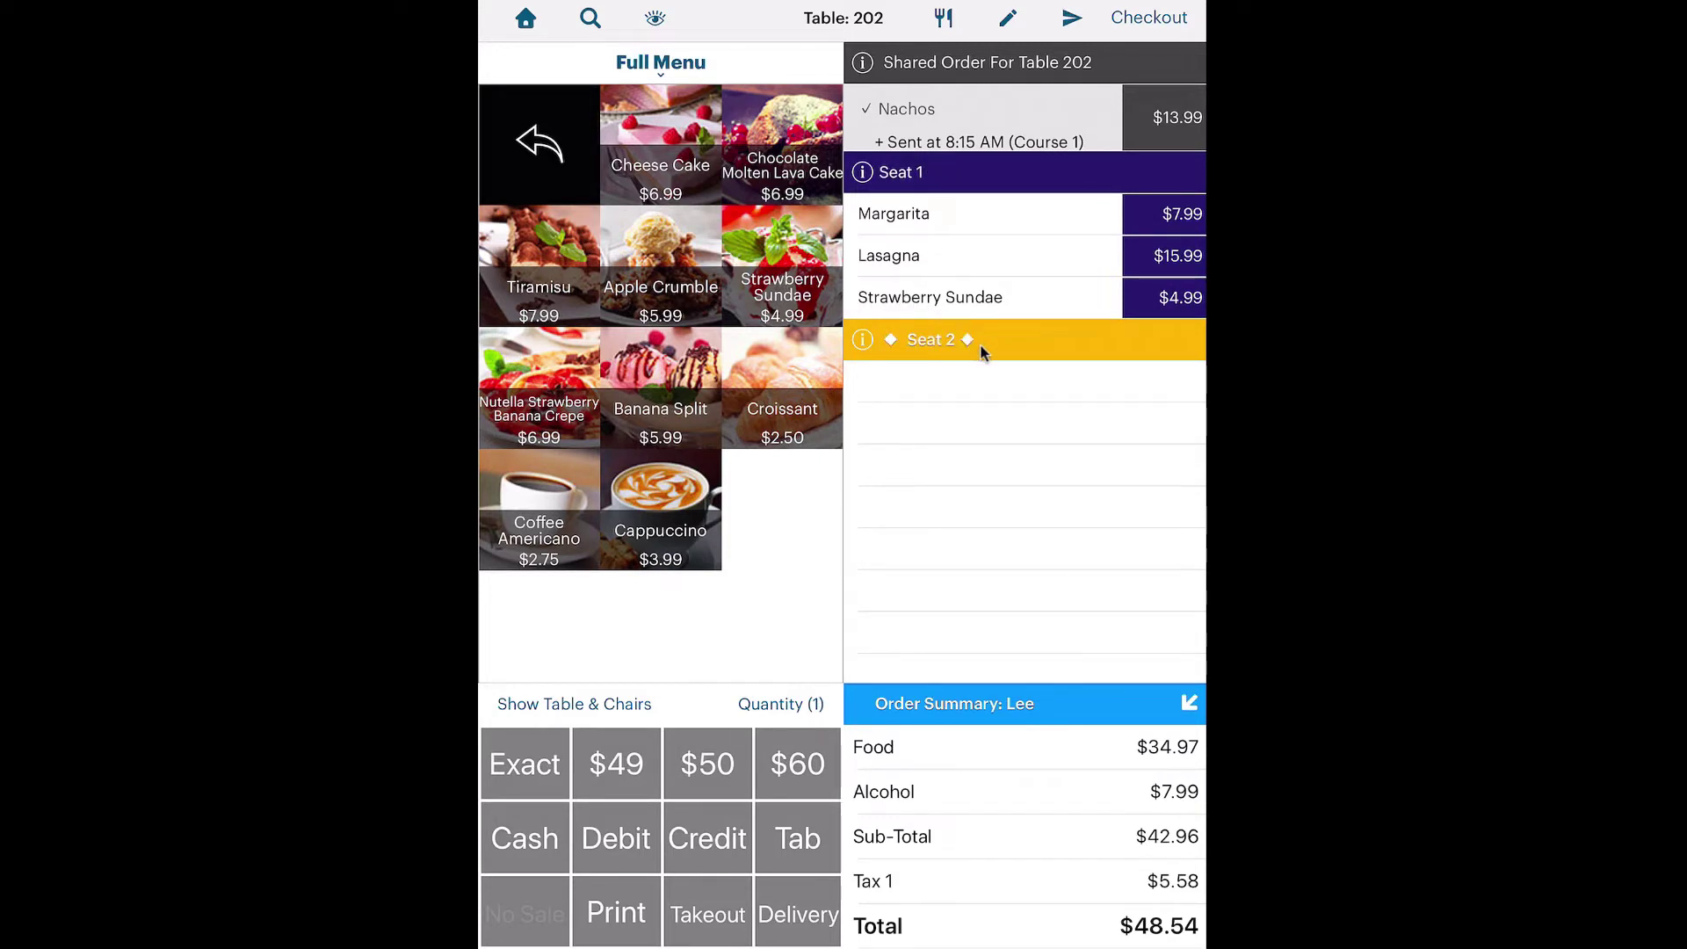
{"action": "left_click", "coordinate": [545, 158]}
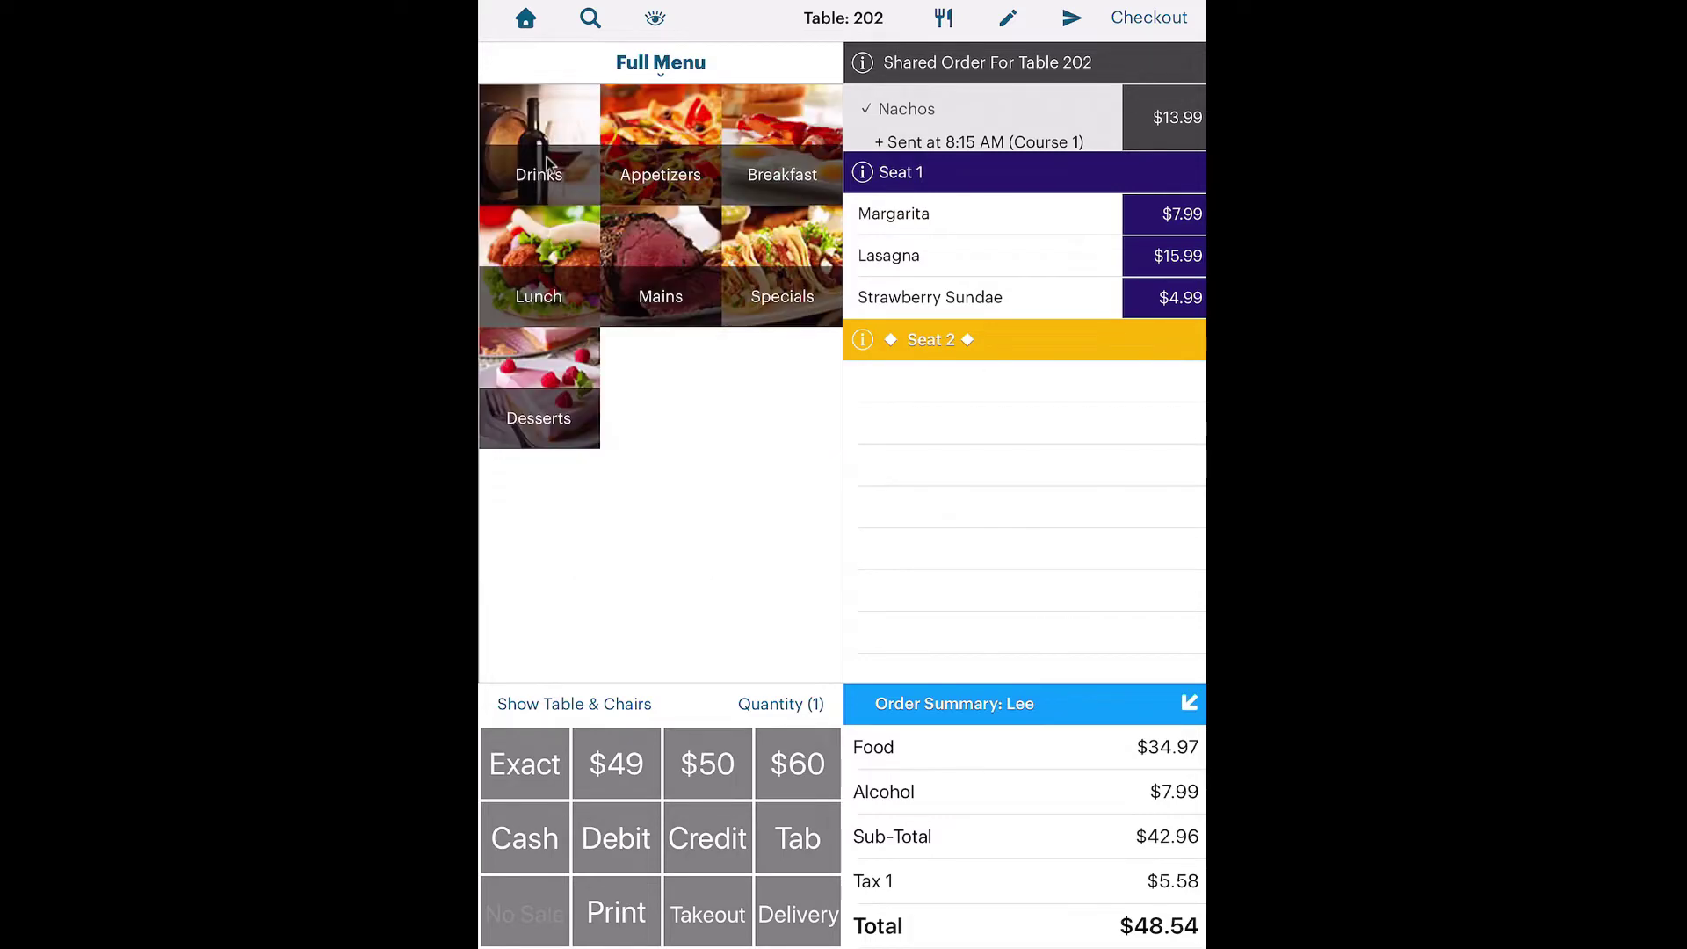
Add a Medium-cooked Steak and a Bloody Mary to Seat 2.
{"action": "left_click", "coordinate": [662, 262]}
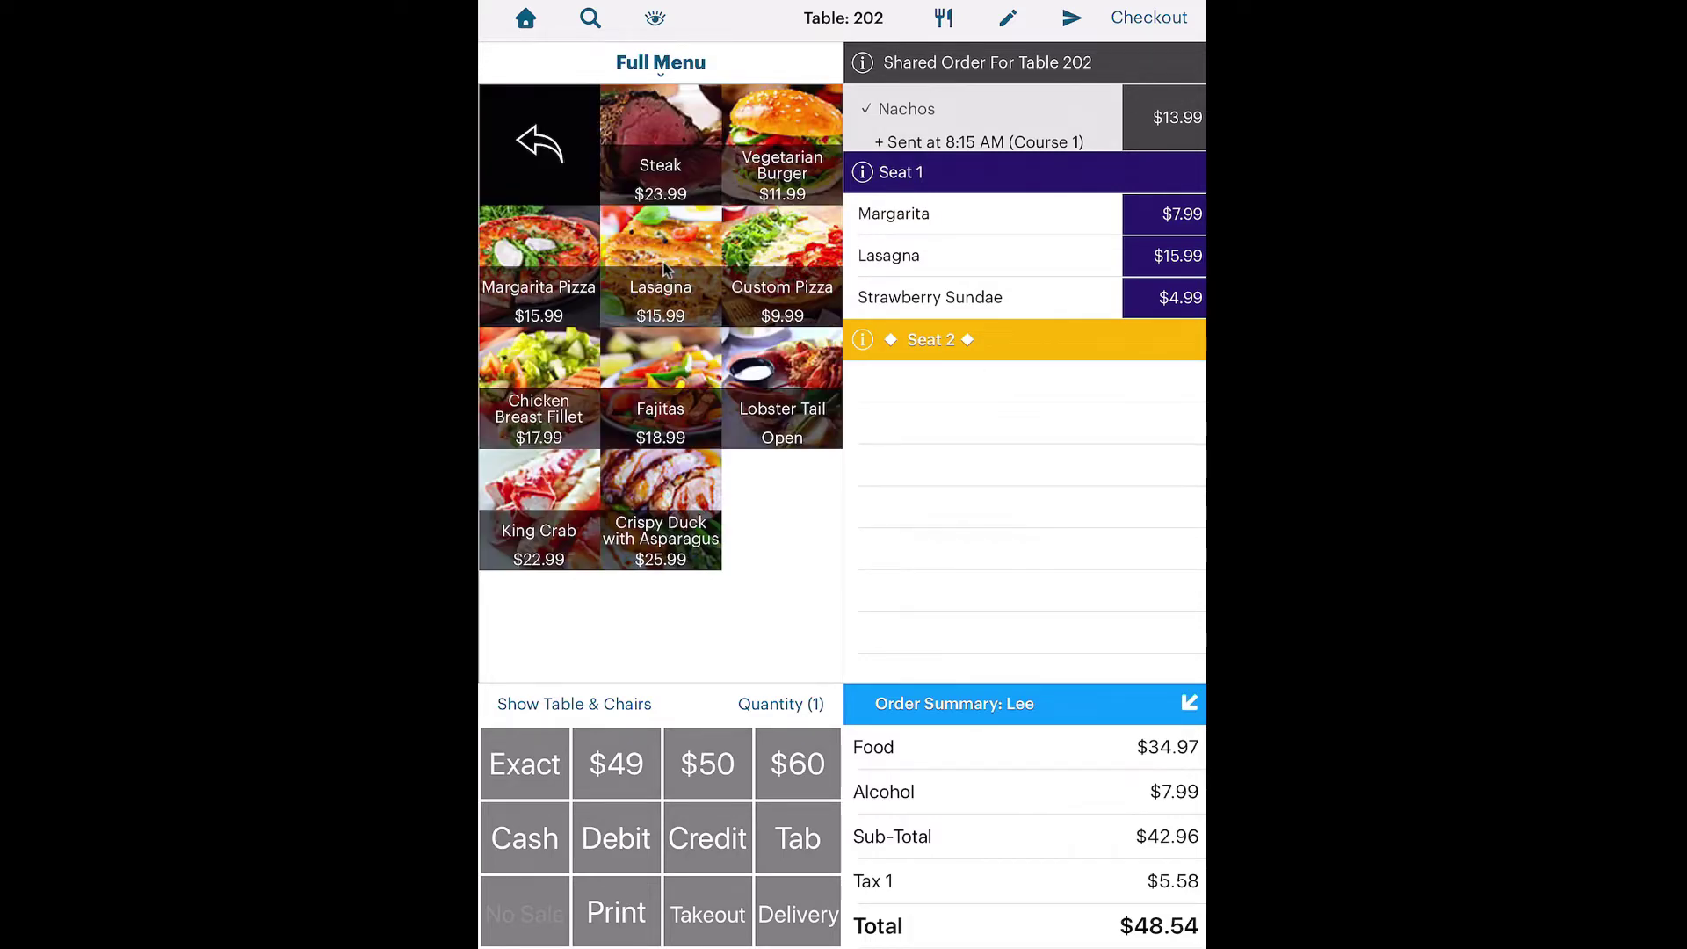
{"action": "left_click", "coordinate": [659, 157]}
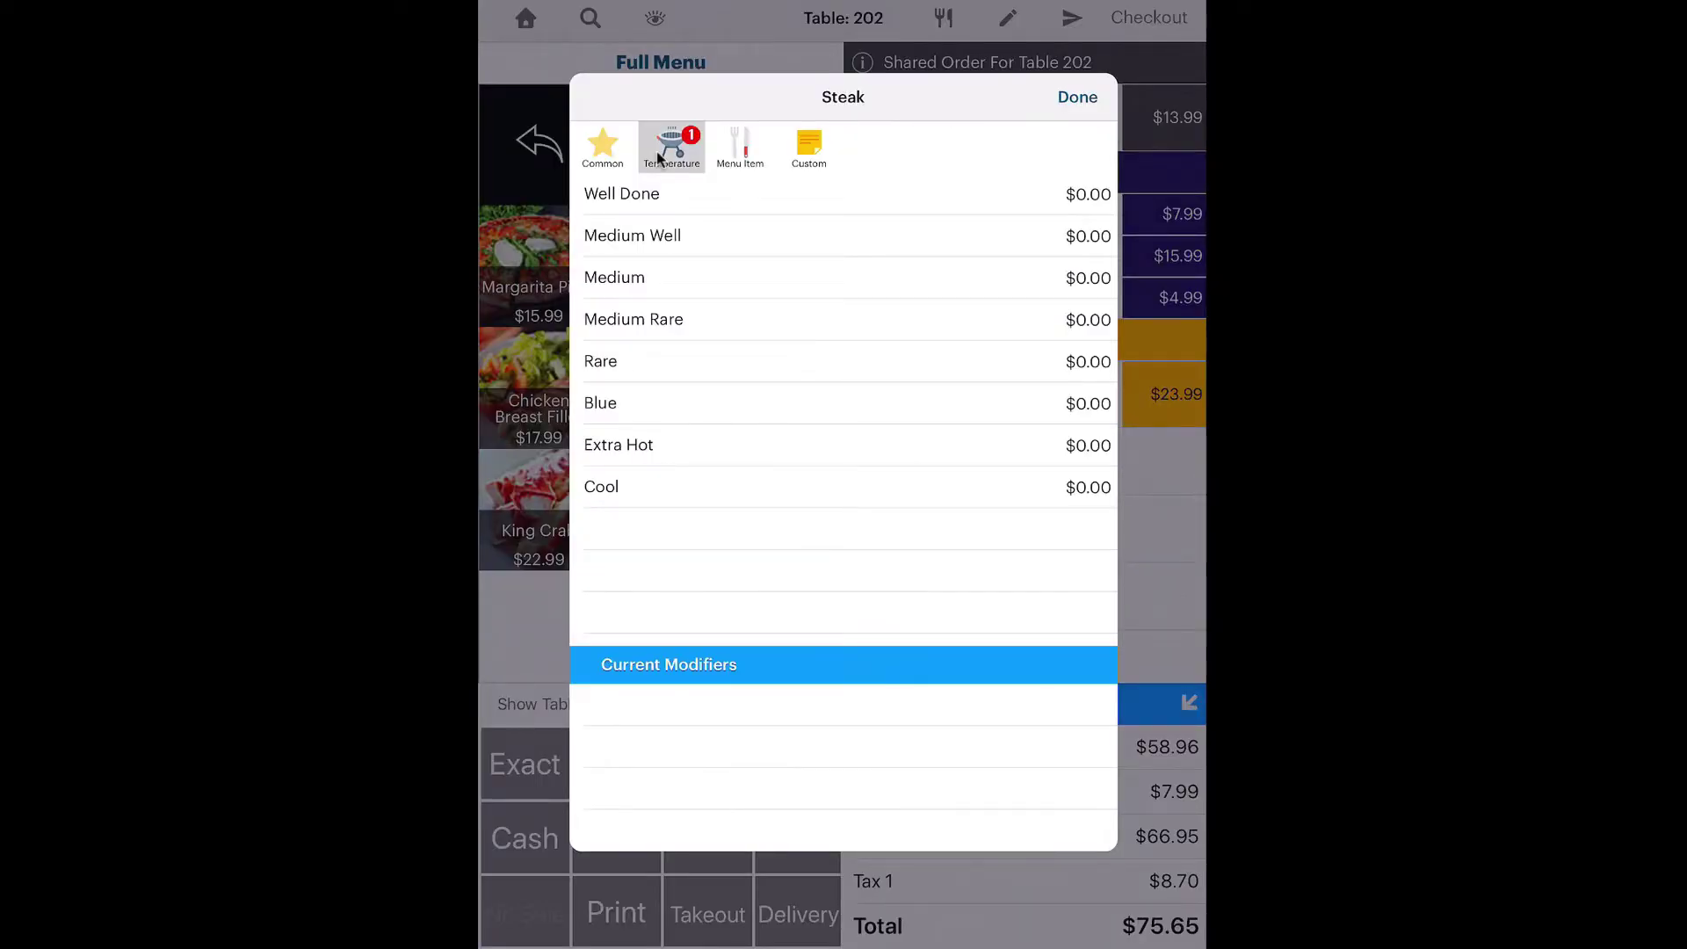
{"action": "left_click", "coordinate": [653, 279]}
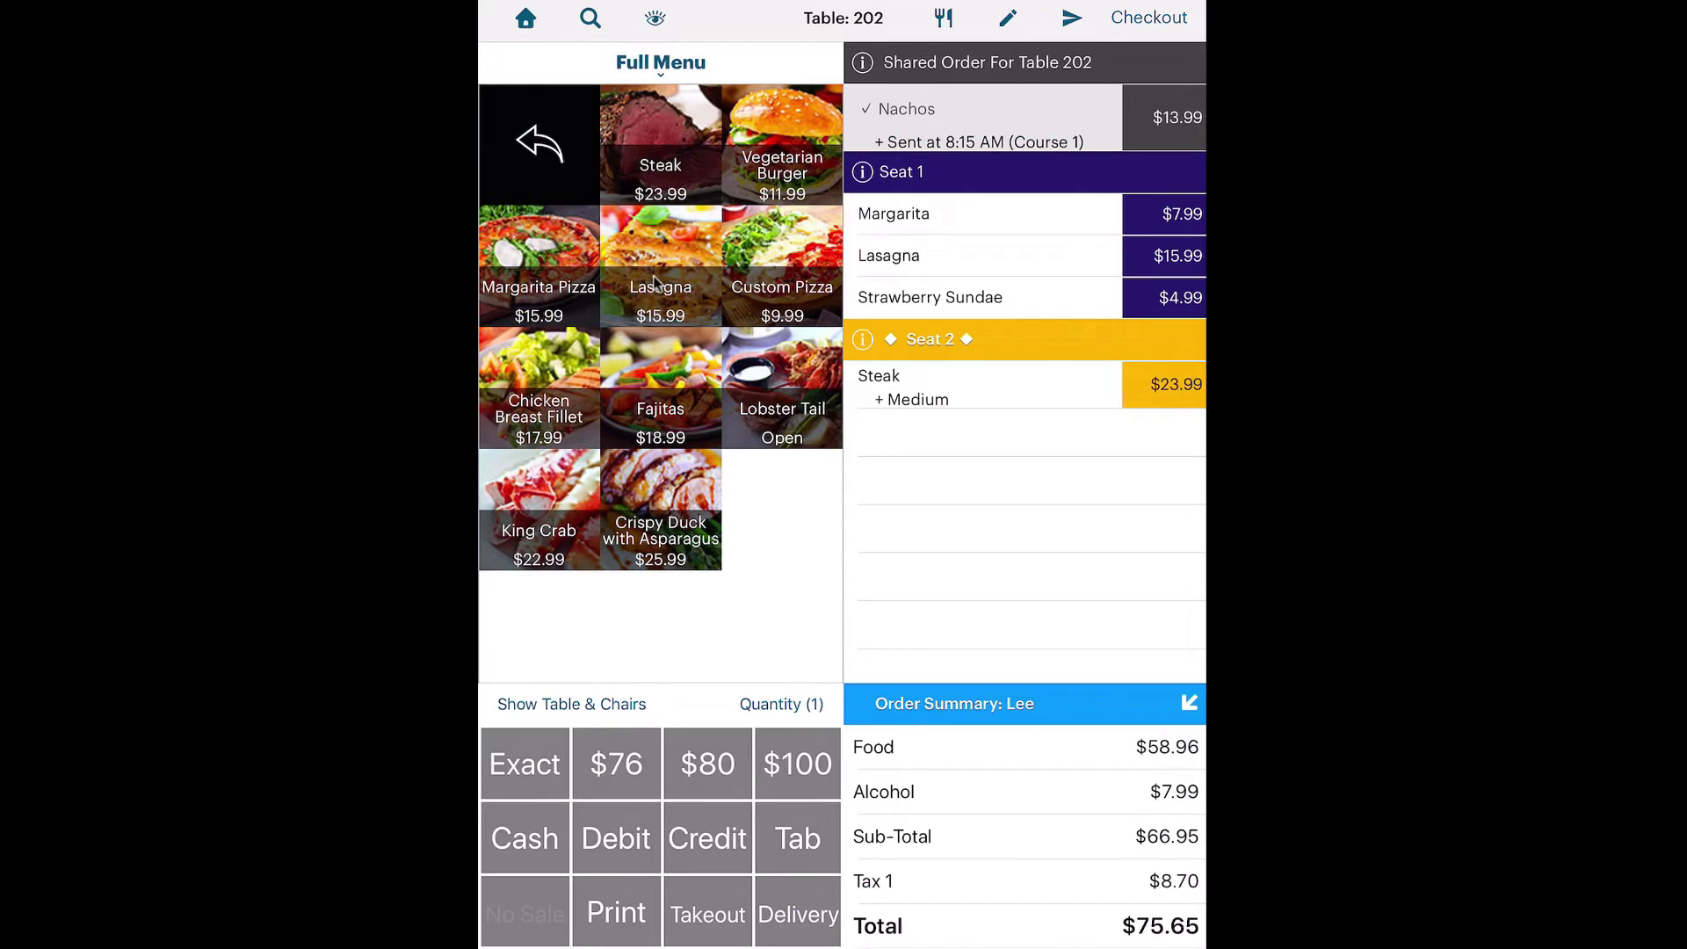
{"action": "left_click", "coordinate": [557, 161]}
{"action": "left_click", "coordinate": [556, 161]}
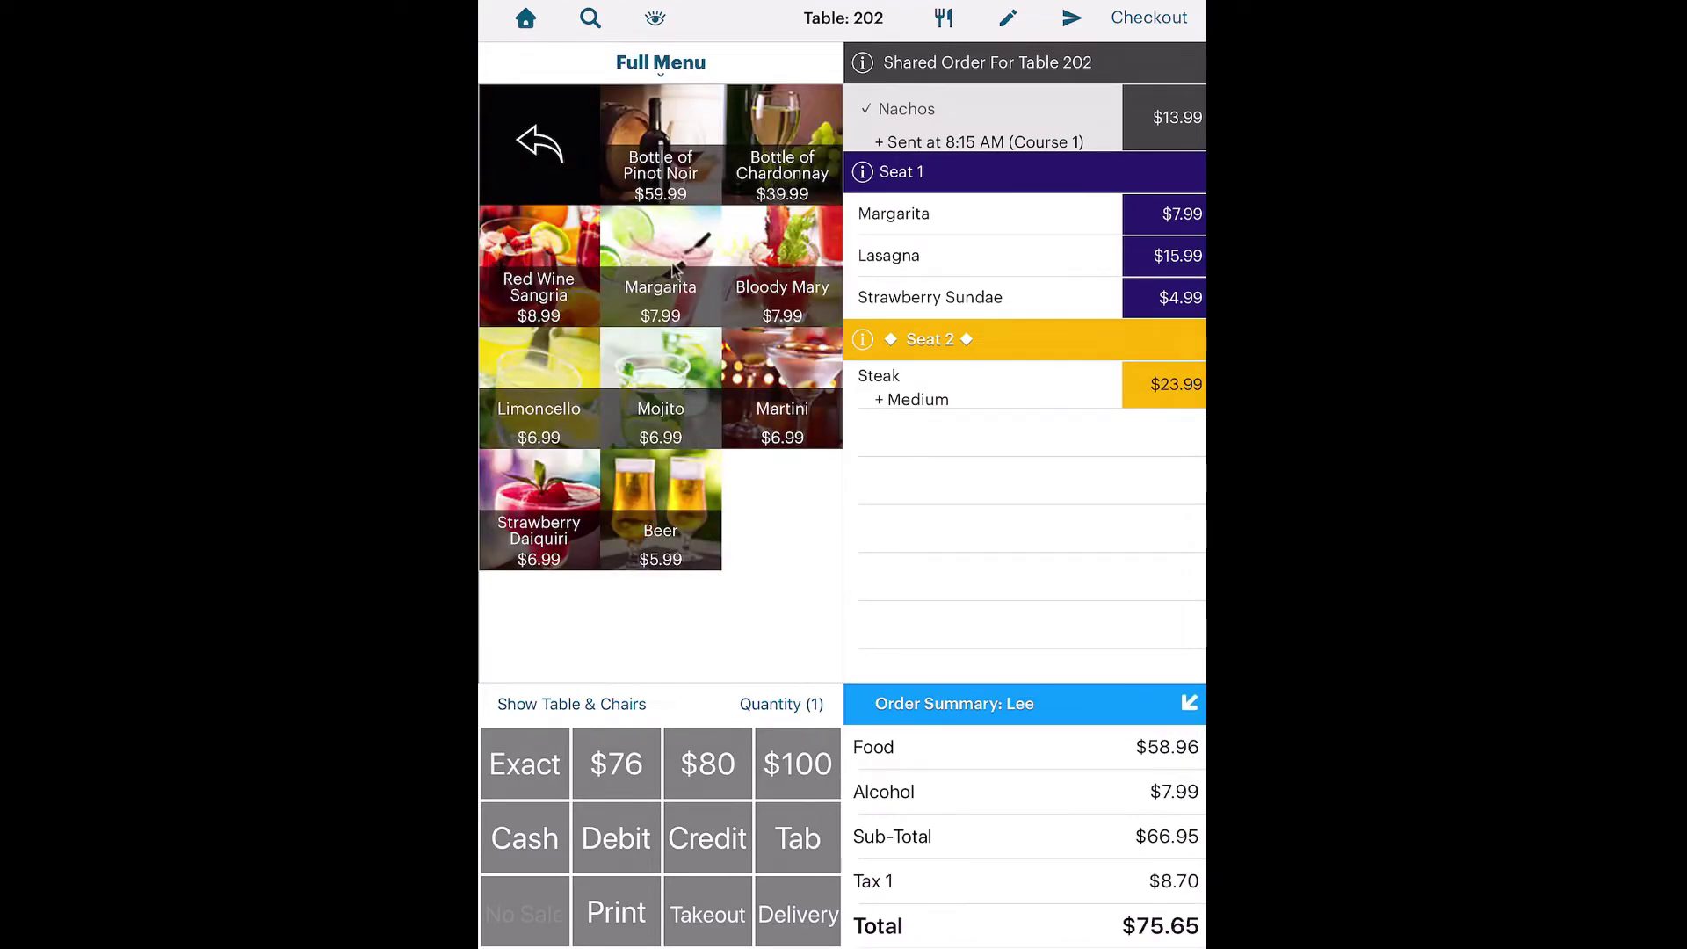
{"action": "left_click", "coordinate": [785, 288]}
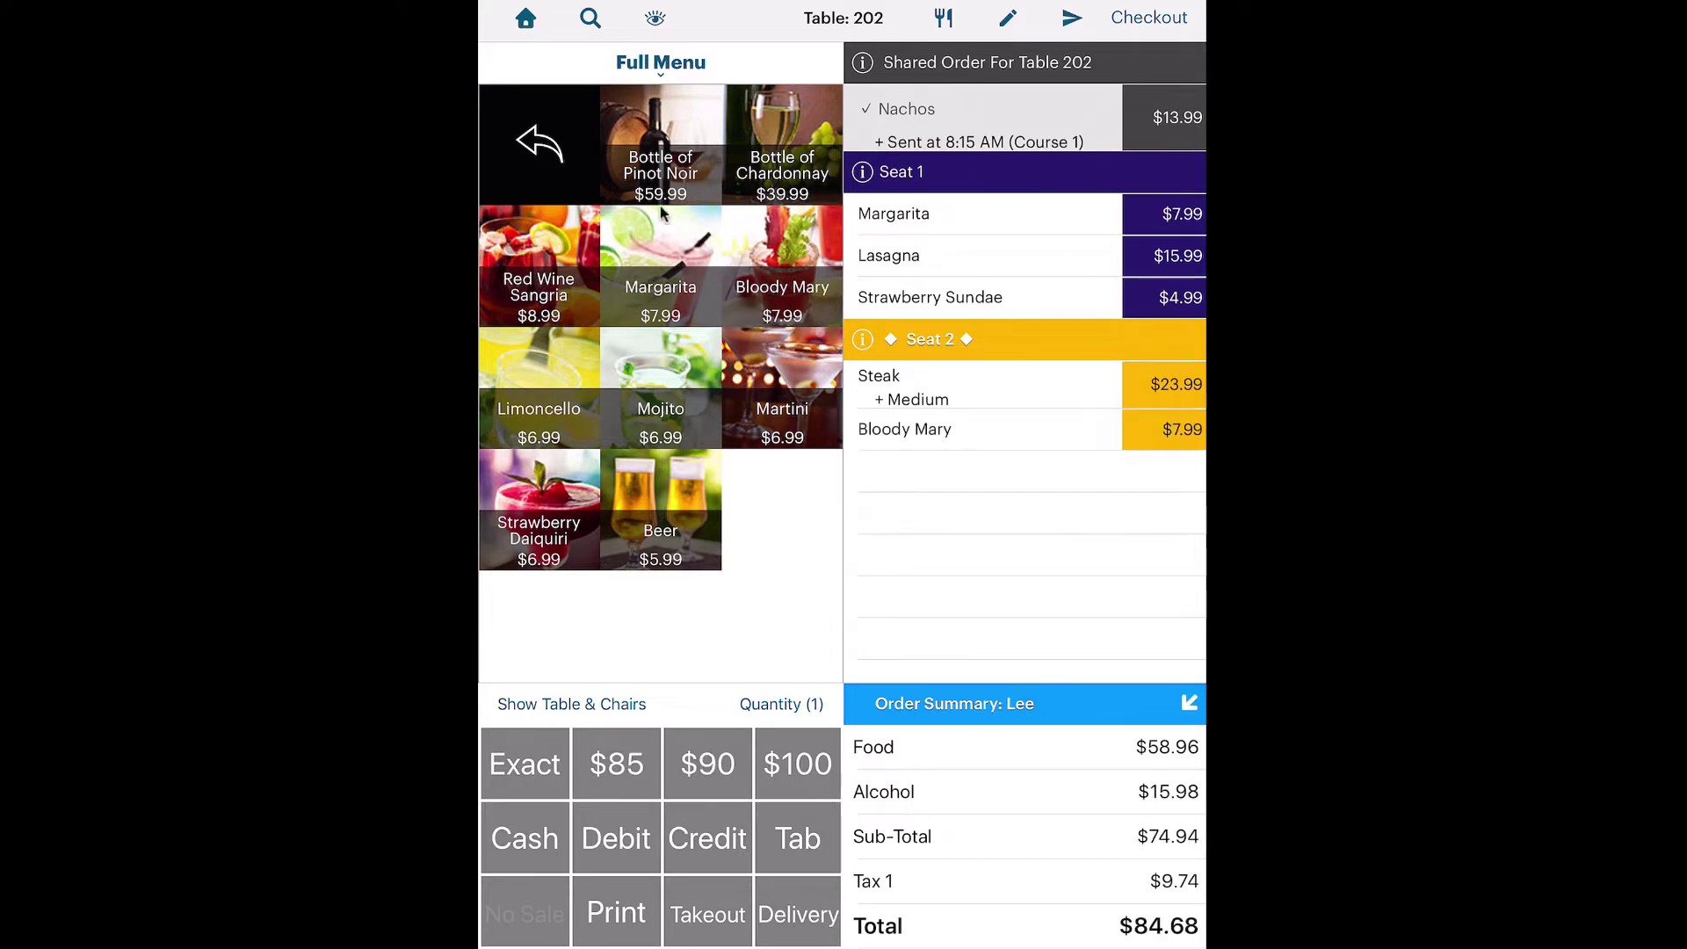
{"action": "left_click", "coordinate": [564, 146]}
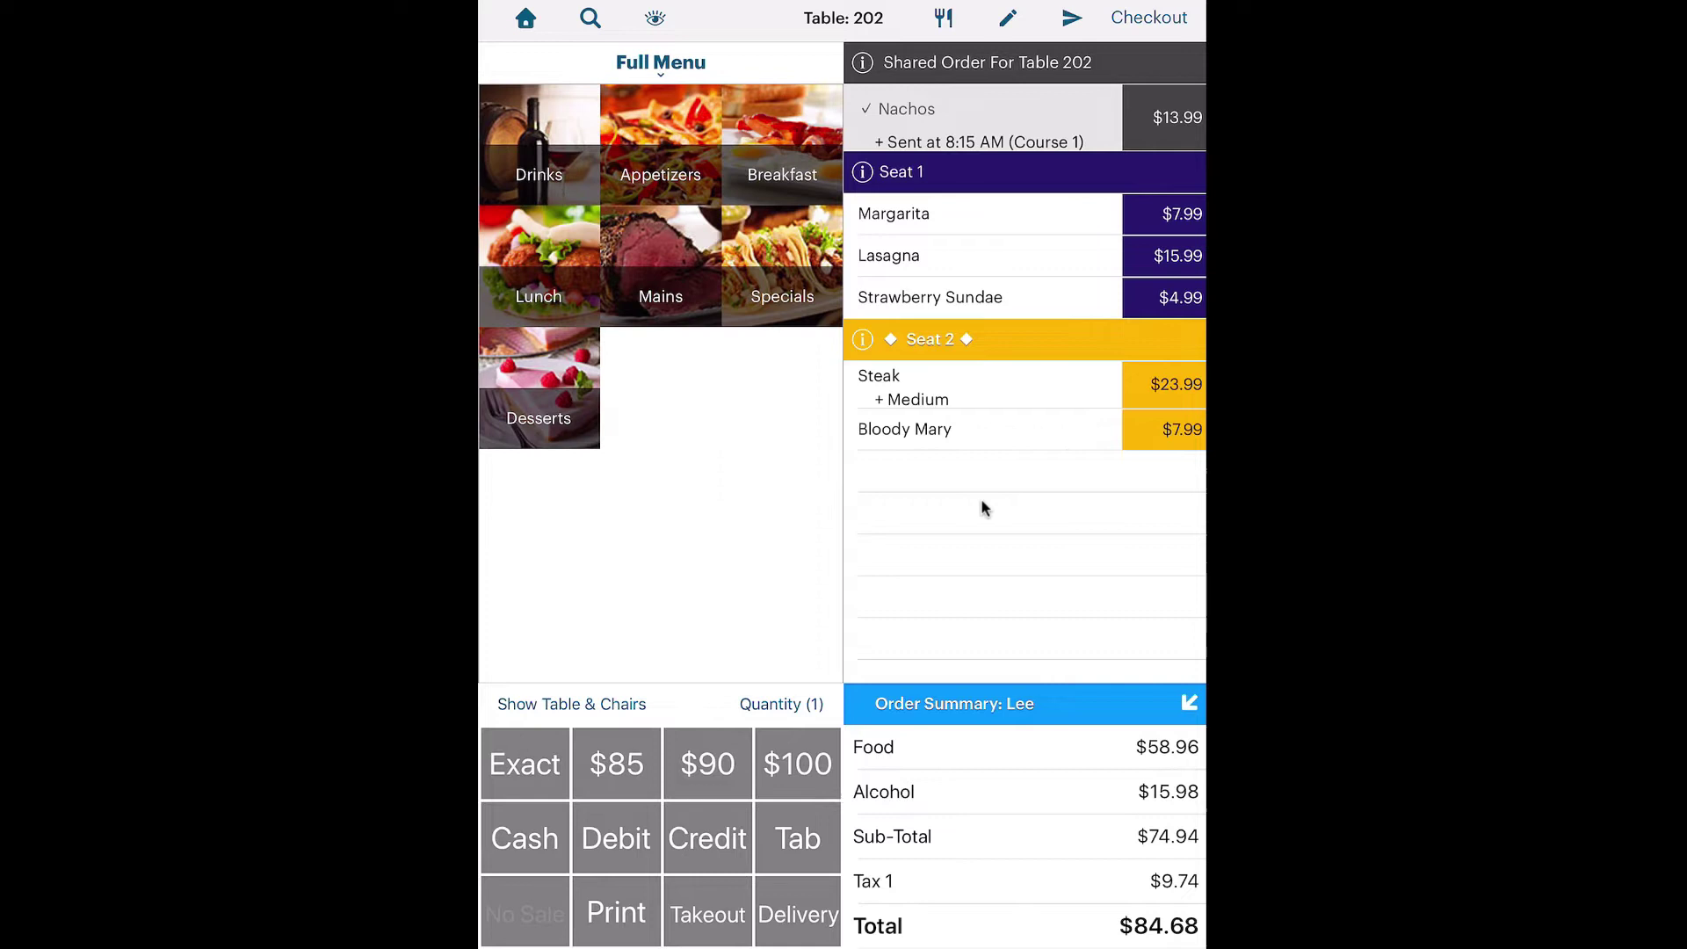
Set Seat 2's Bloody Mary quantity to 2.
{"action": "left_click", "coordinate": [952, 427]}
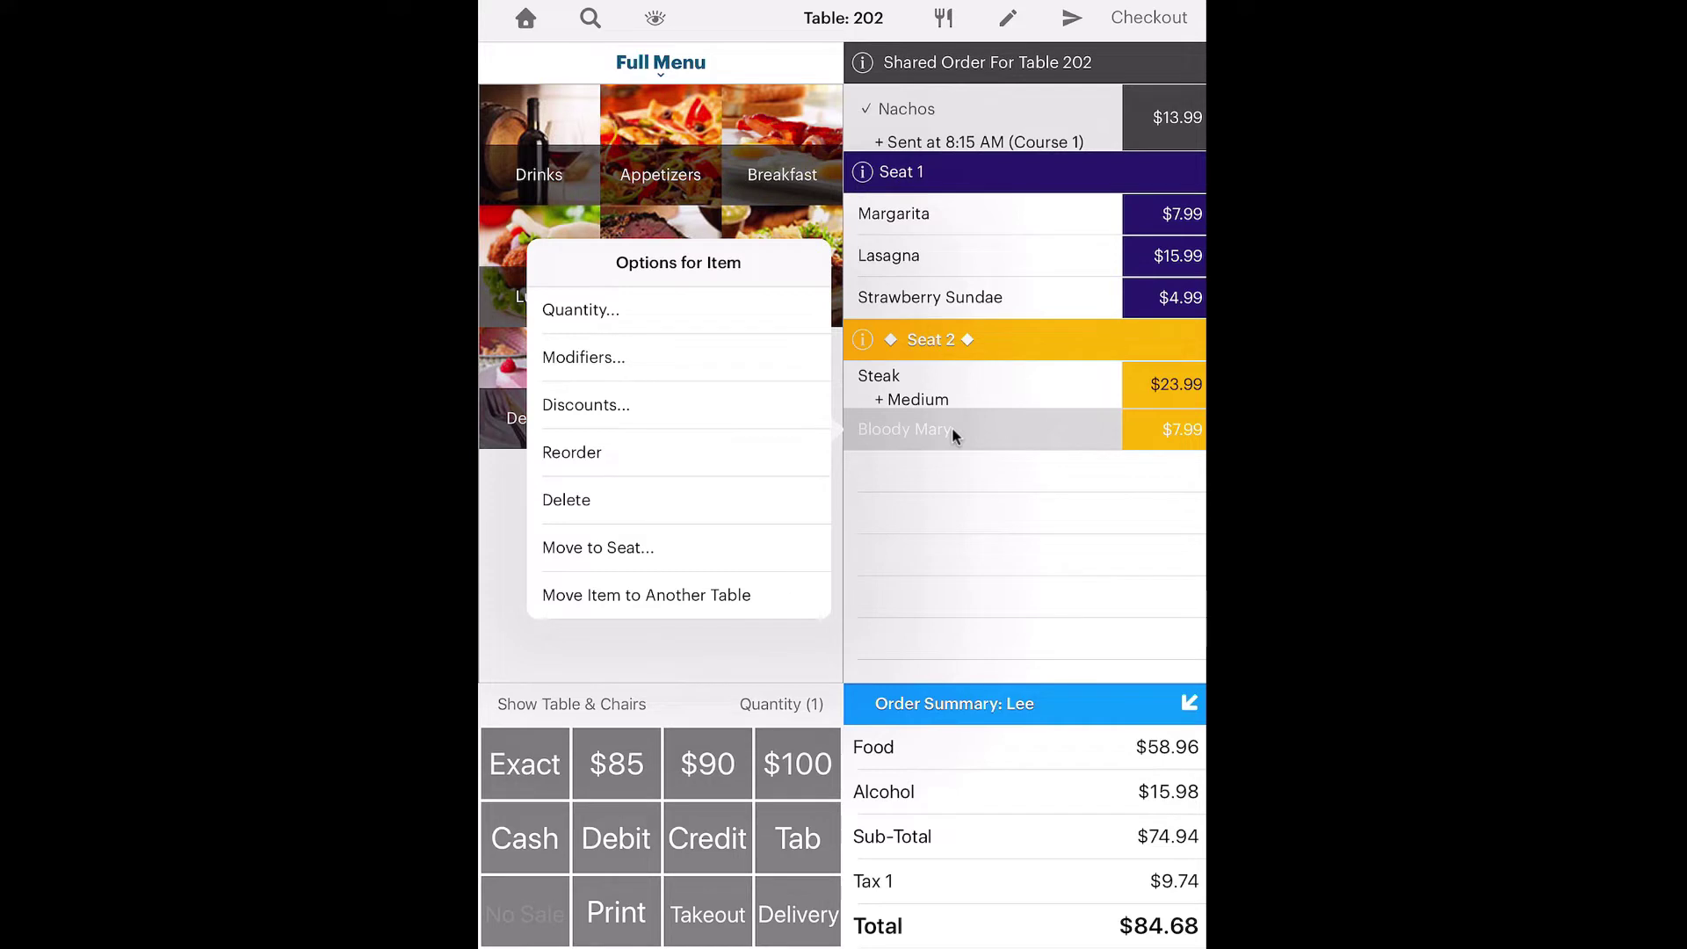
{"action": "left_click", "coordinate": [580, 310]}
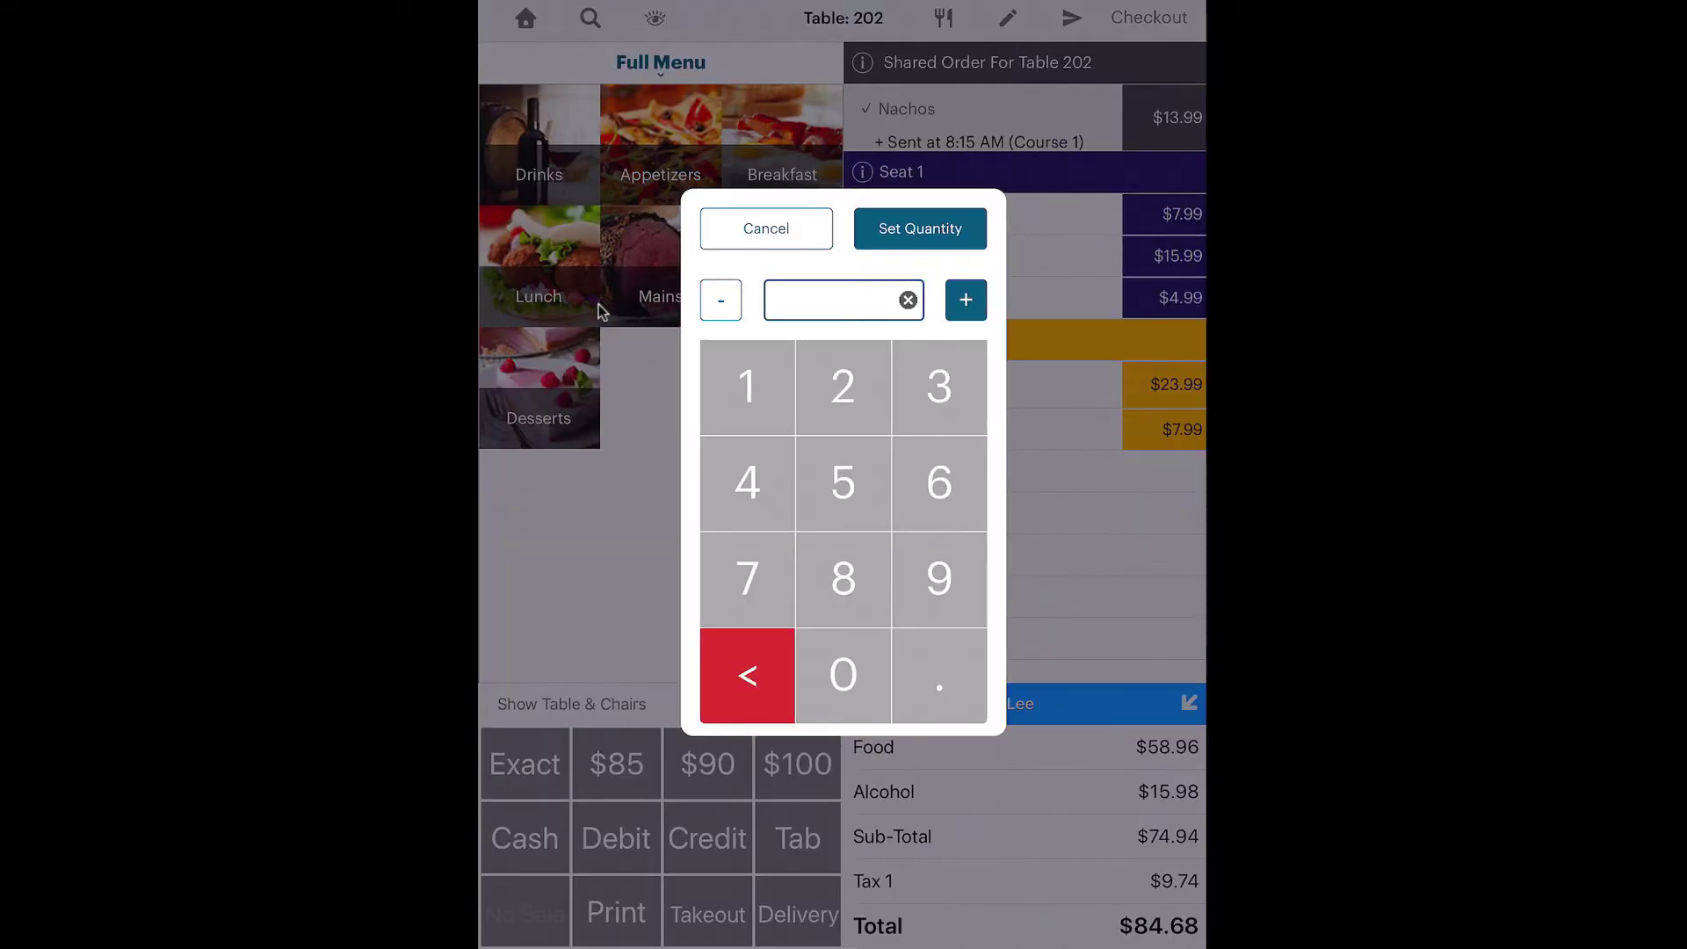
{"action": "left_click", "coordinate": [847, 392]}
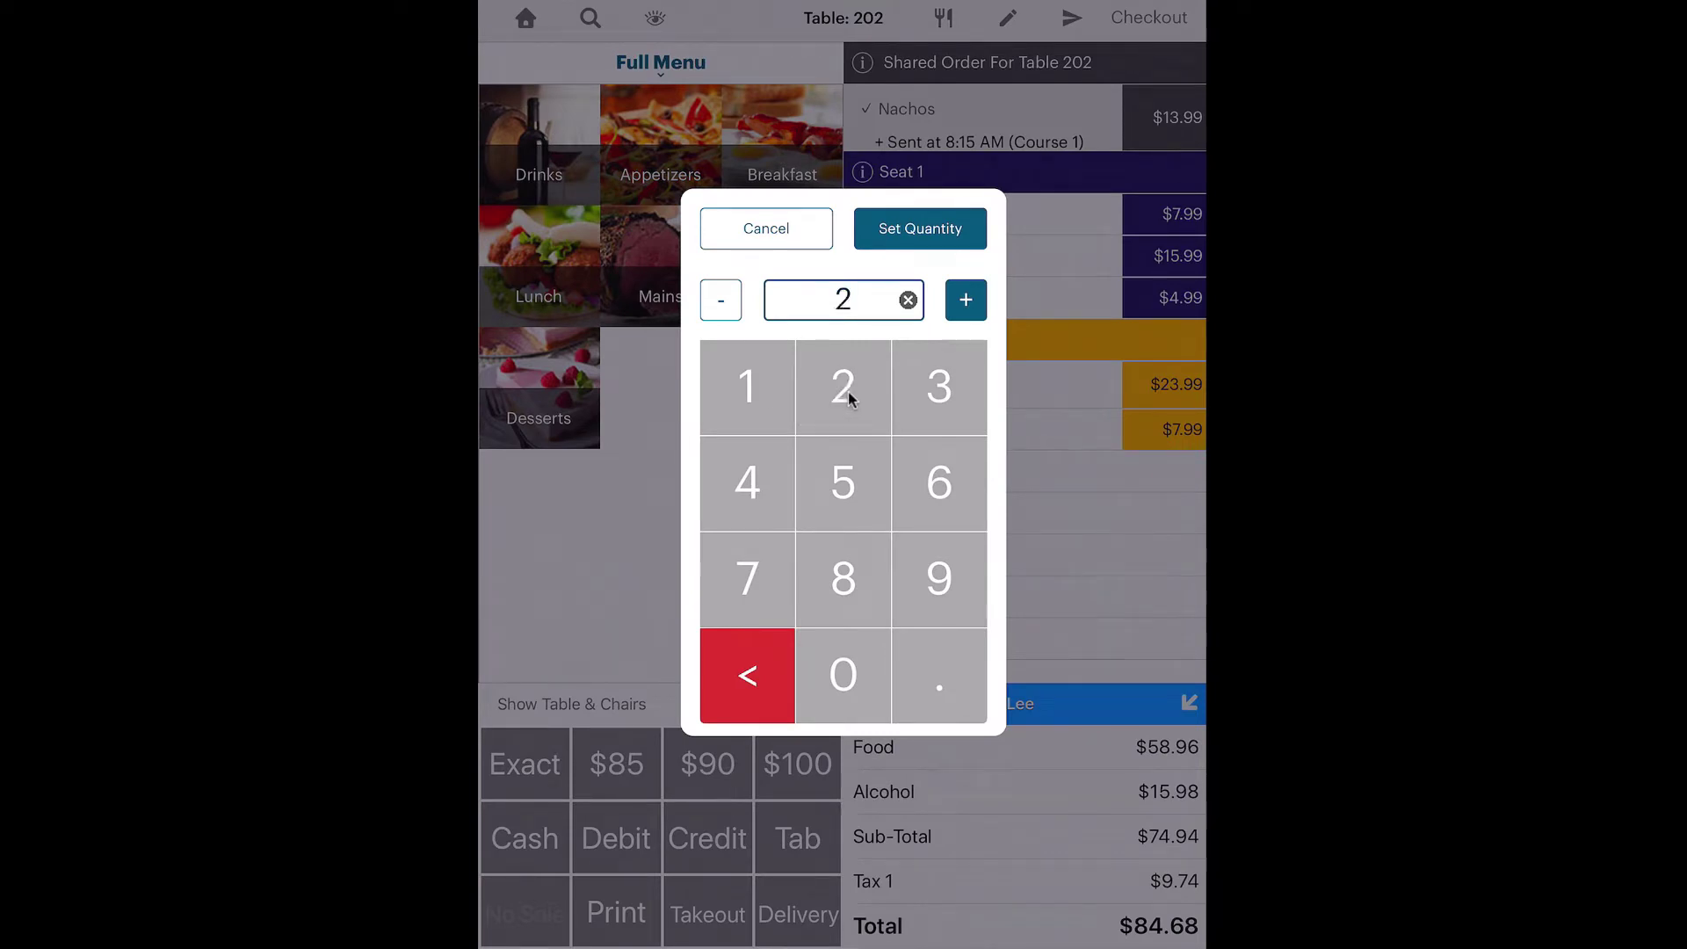
{"action": "left_click", "coordinate": [918, 233]}
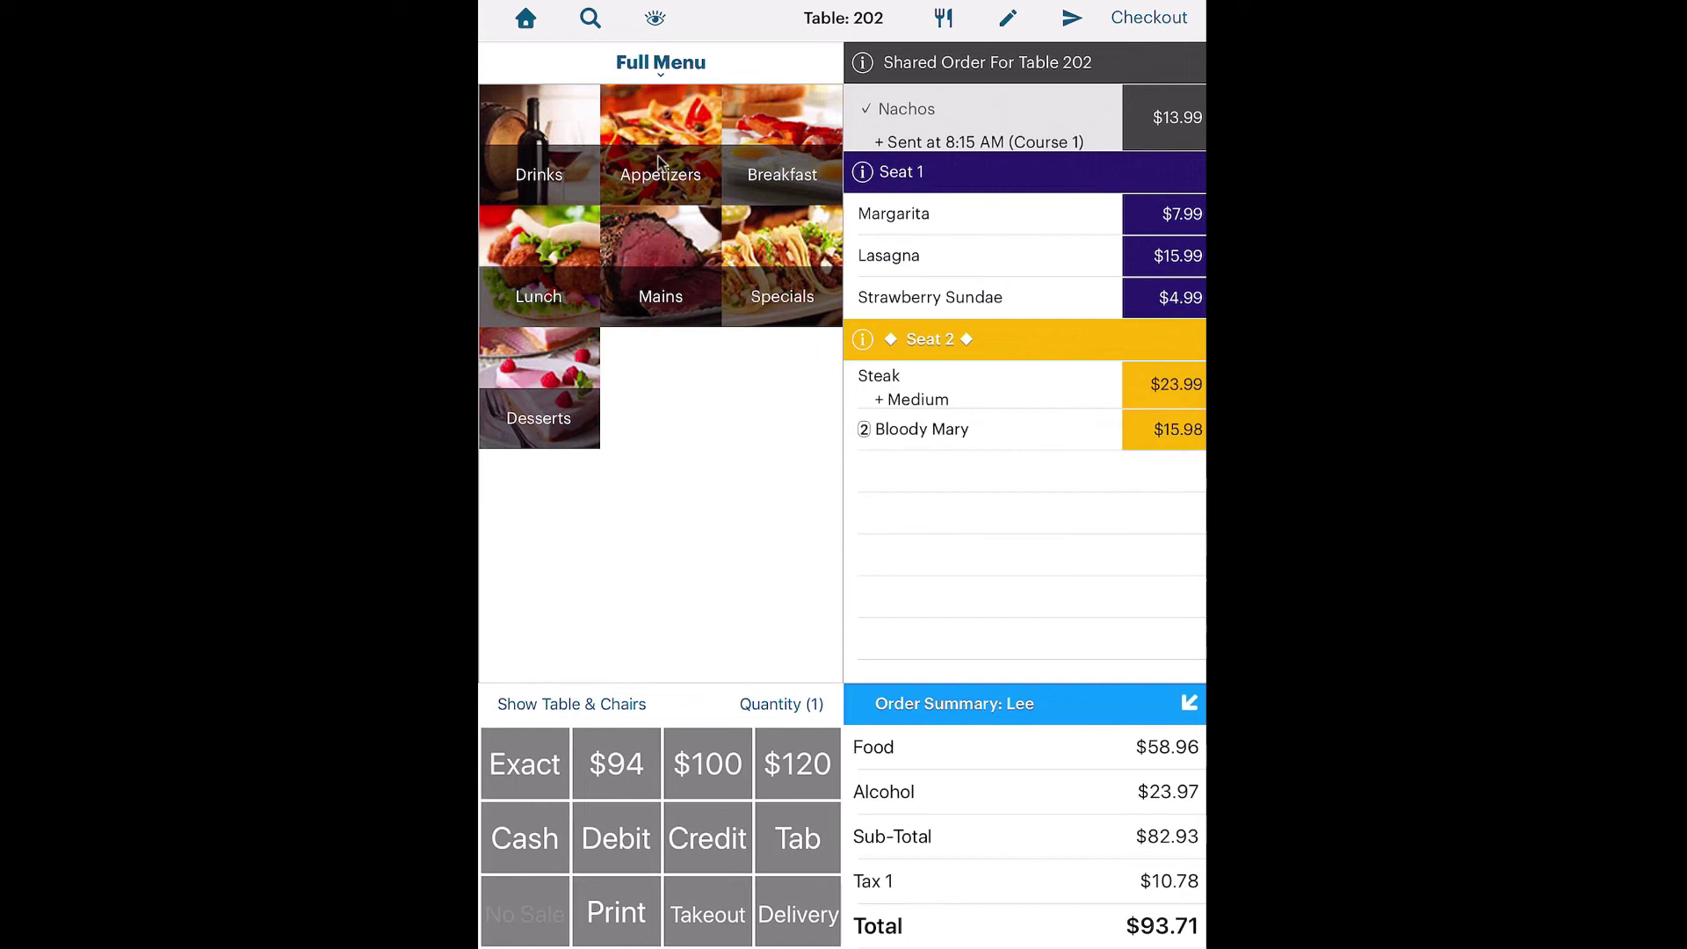
Add a House Salad from Appetizers to Seat 2.
{"action": "left_click", "coordinate": [656, 161]}
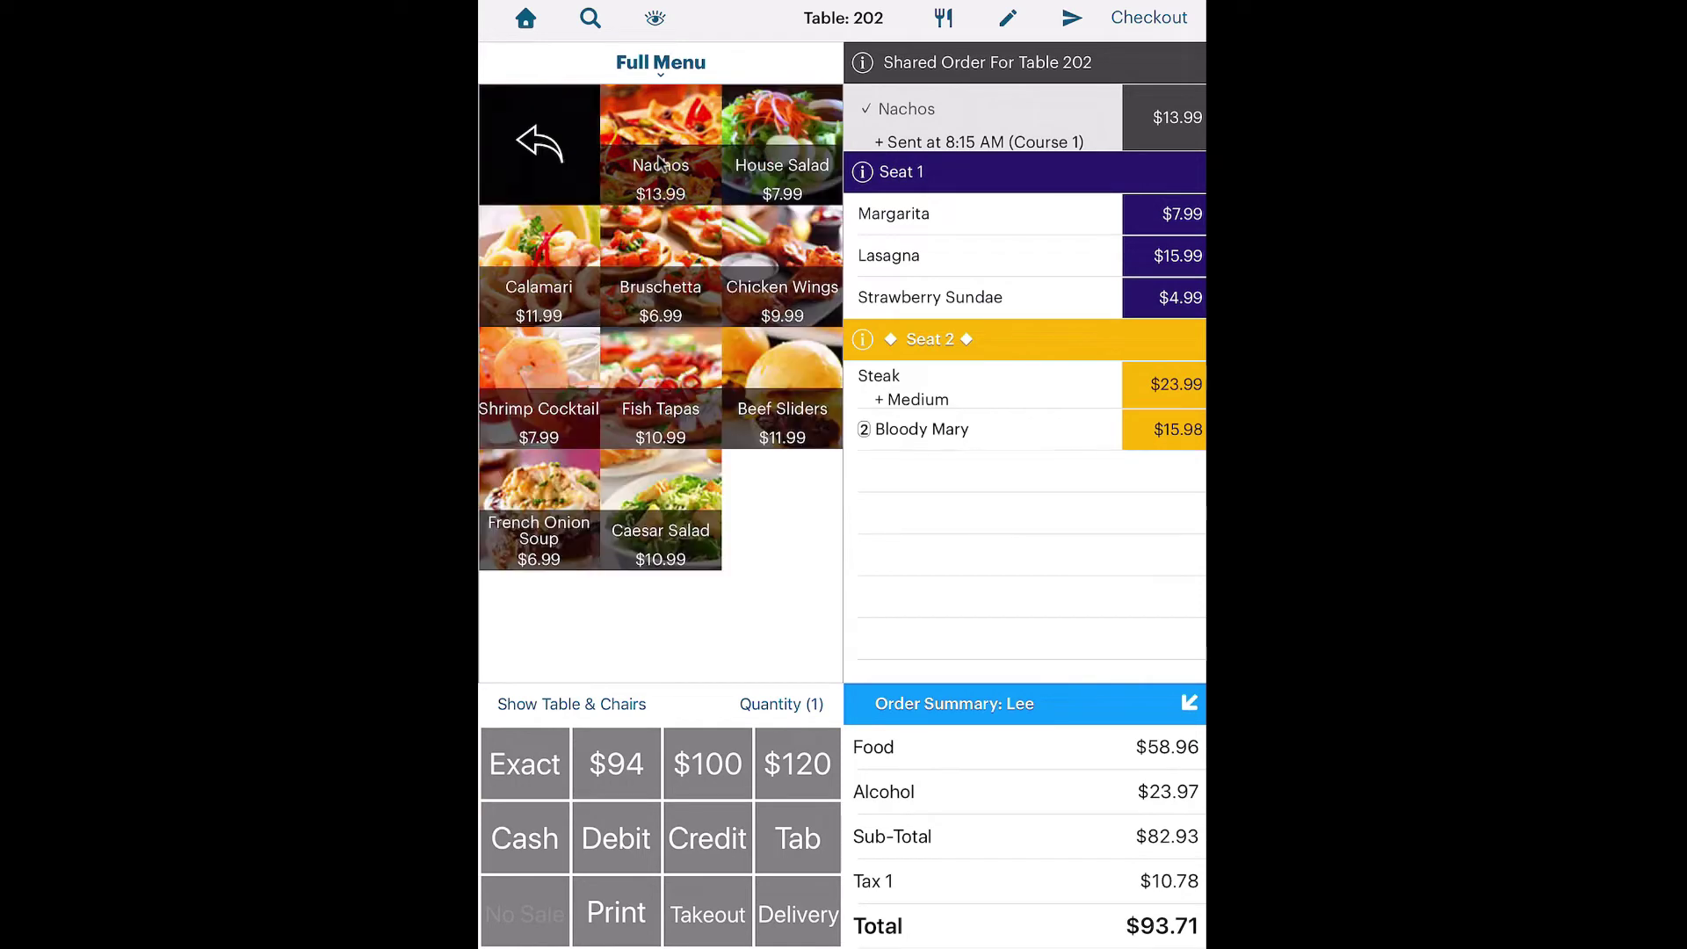
{"action": "left_click", "coordinate": [779, 170]}
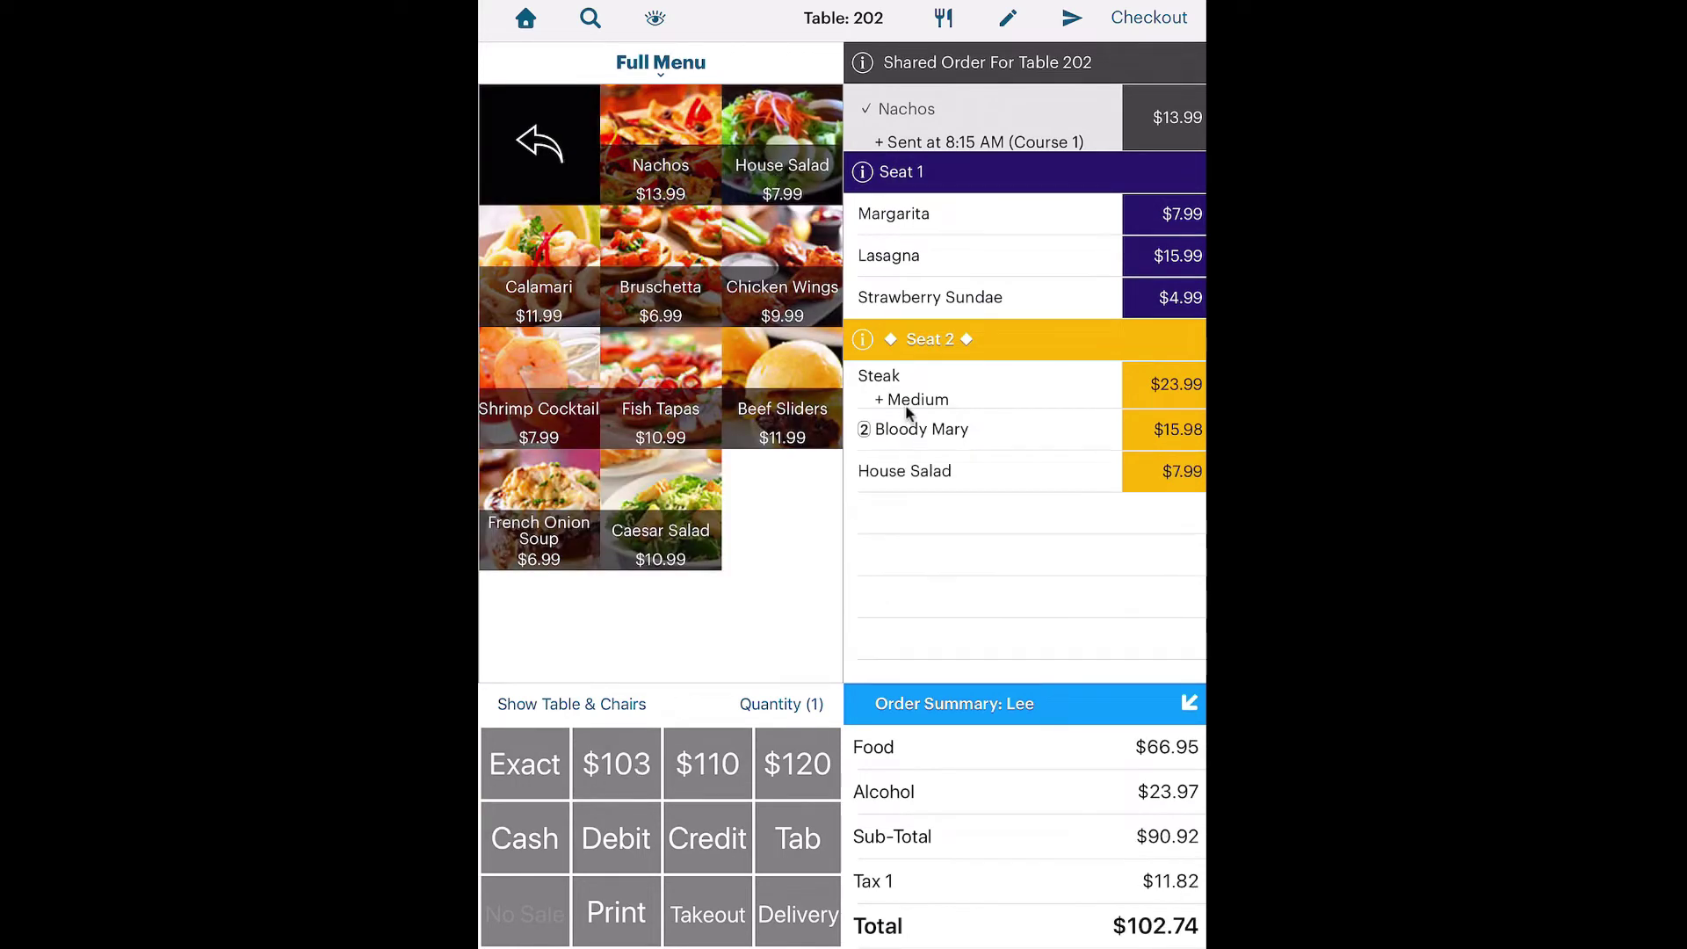
{"action": "left_click", "coordinate": [943, 472]}
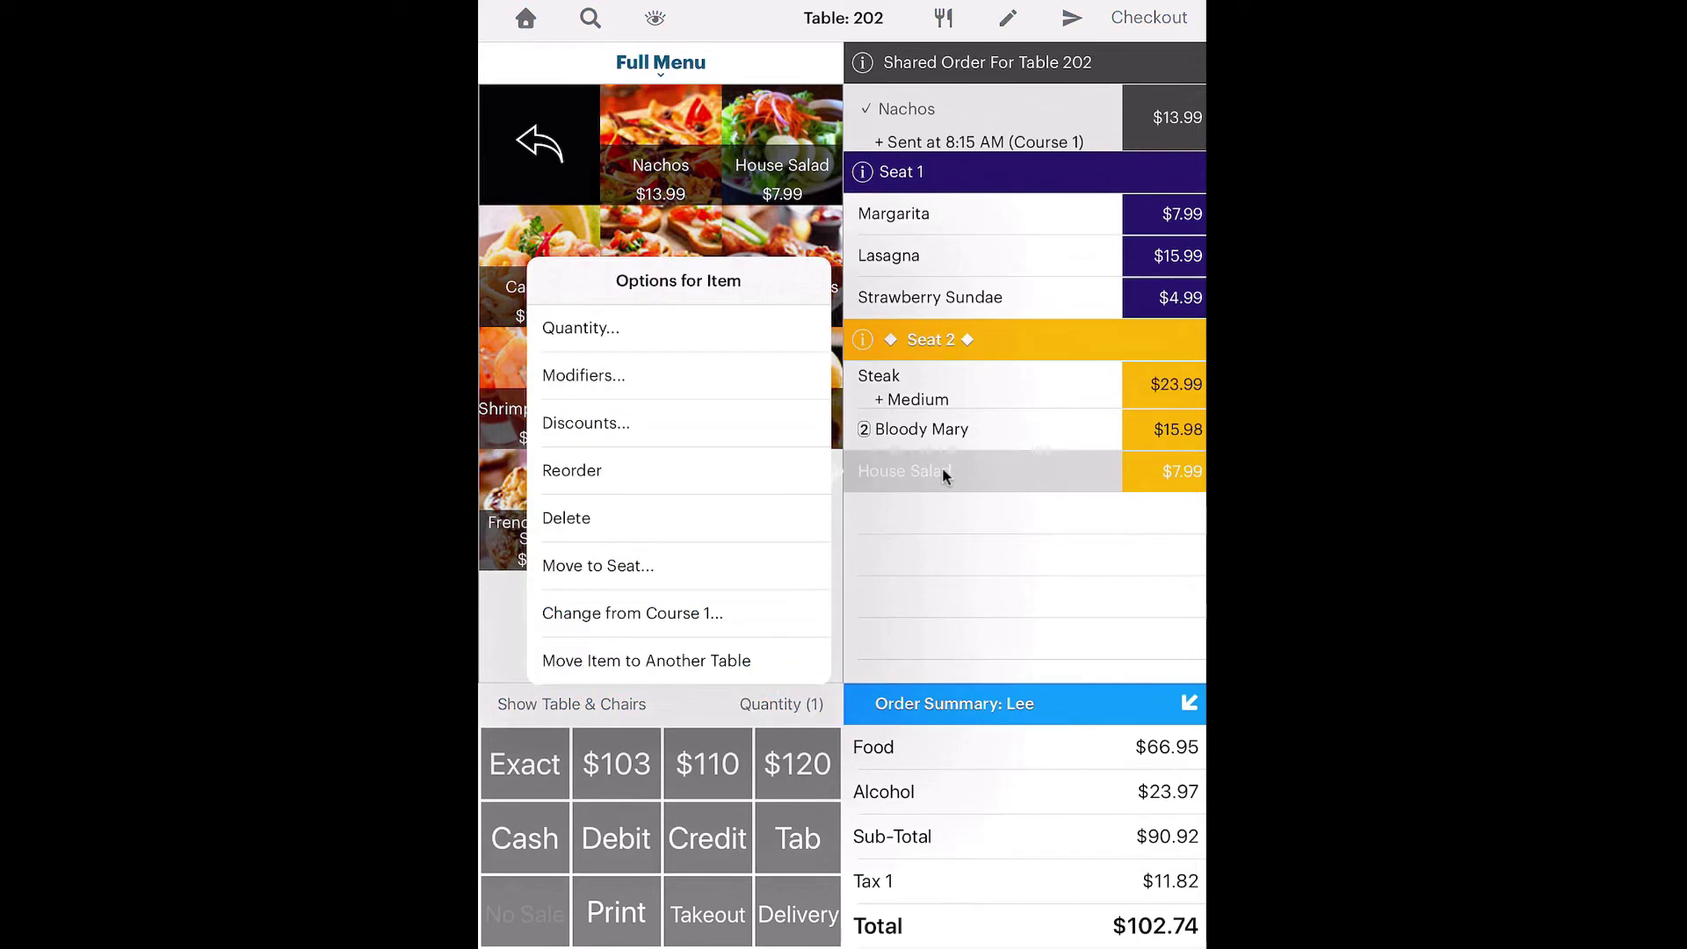
Add Green Olives and Carrots salad extras to Seat 2's House Salad.
{"action": "left_click", "coordinate": [612, 377]}
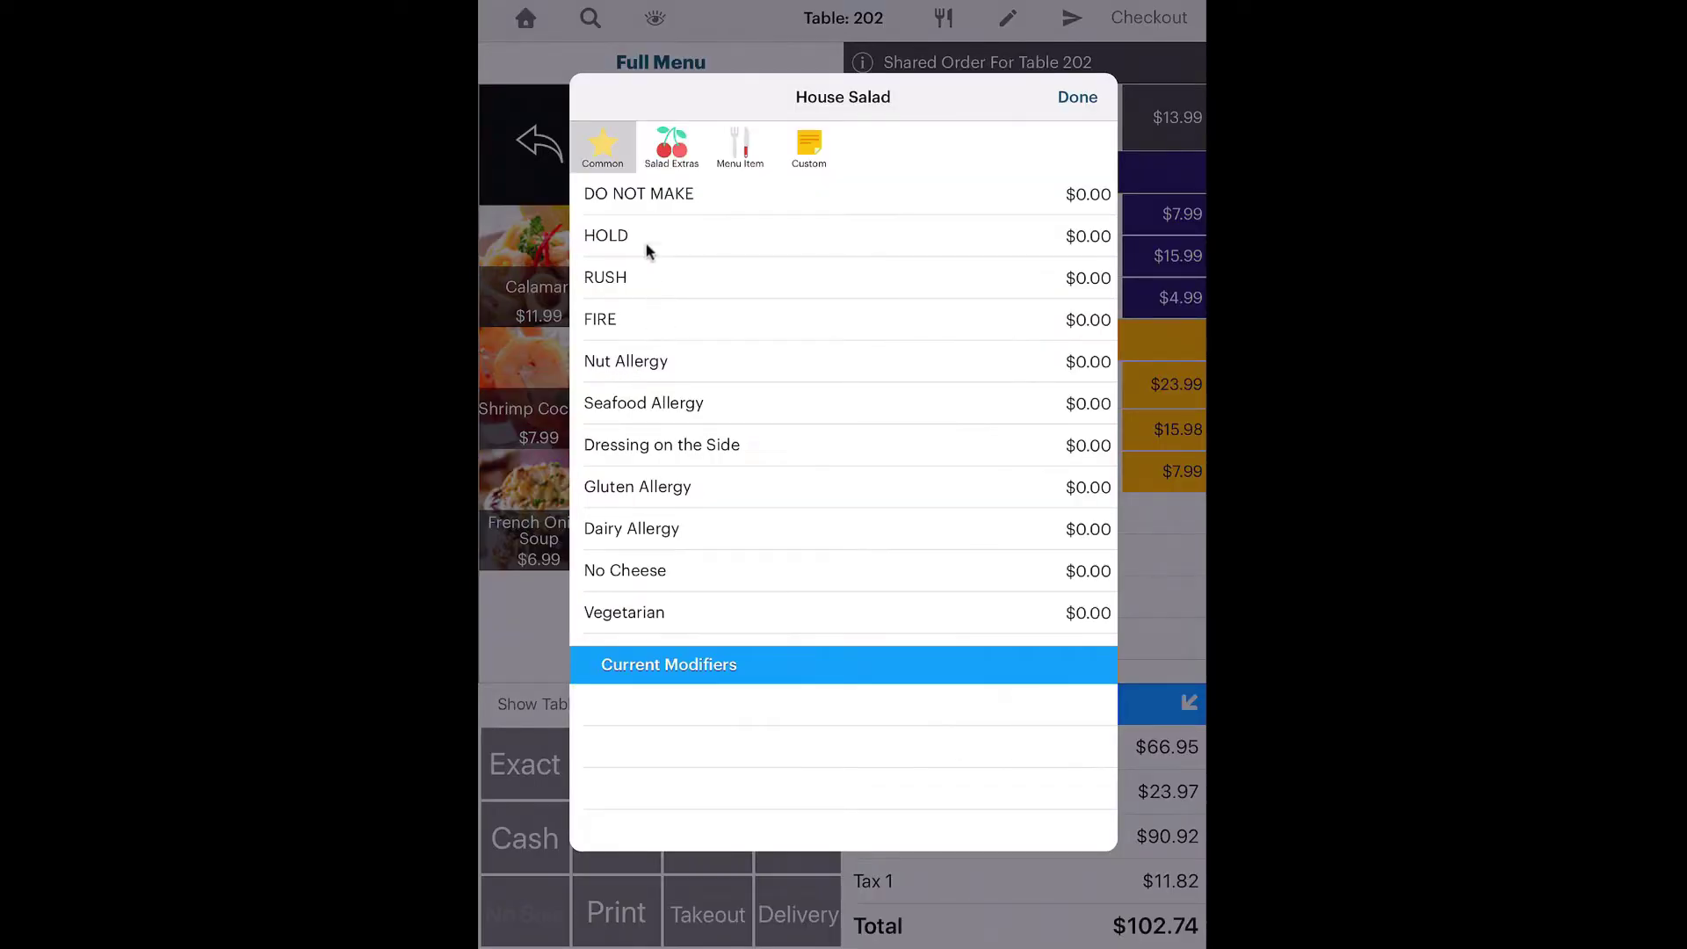
{"action": "left_click", "coordinate": [665, 149]}
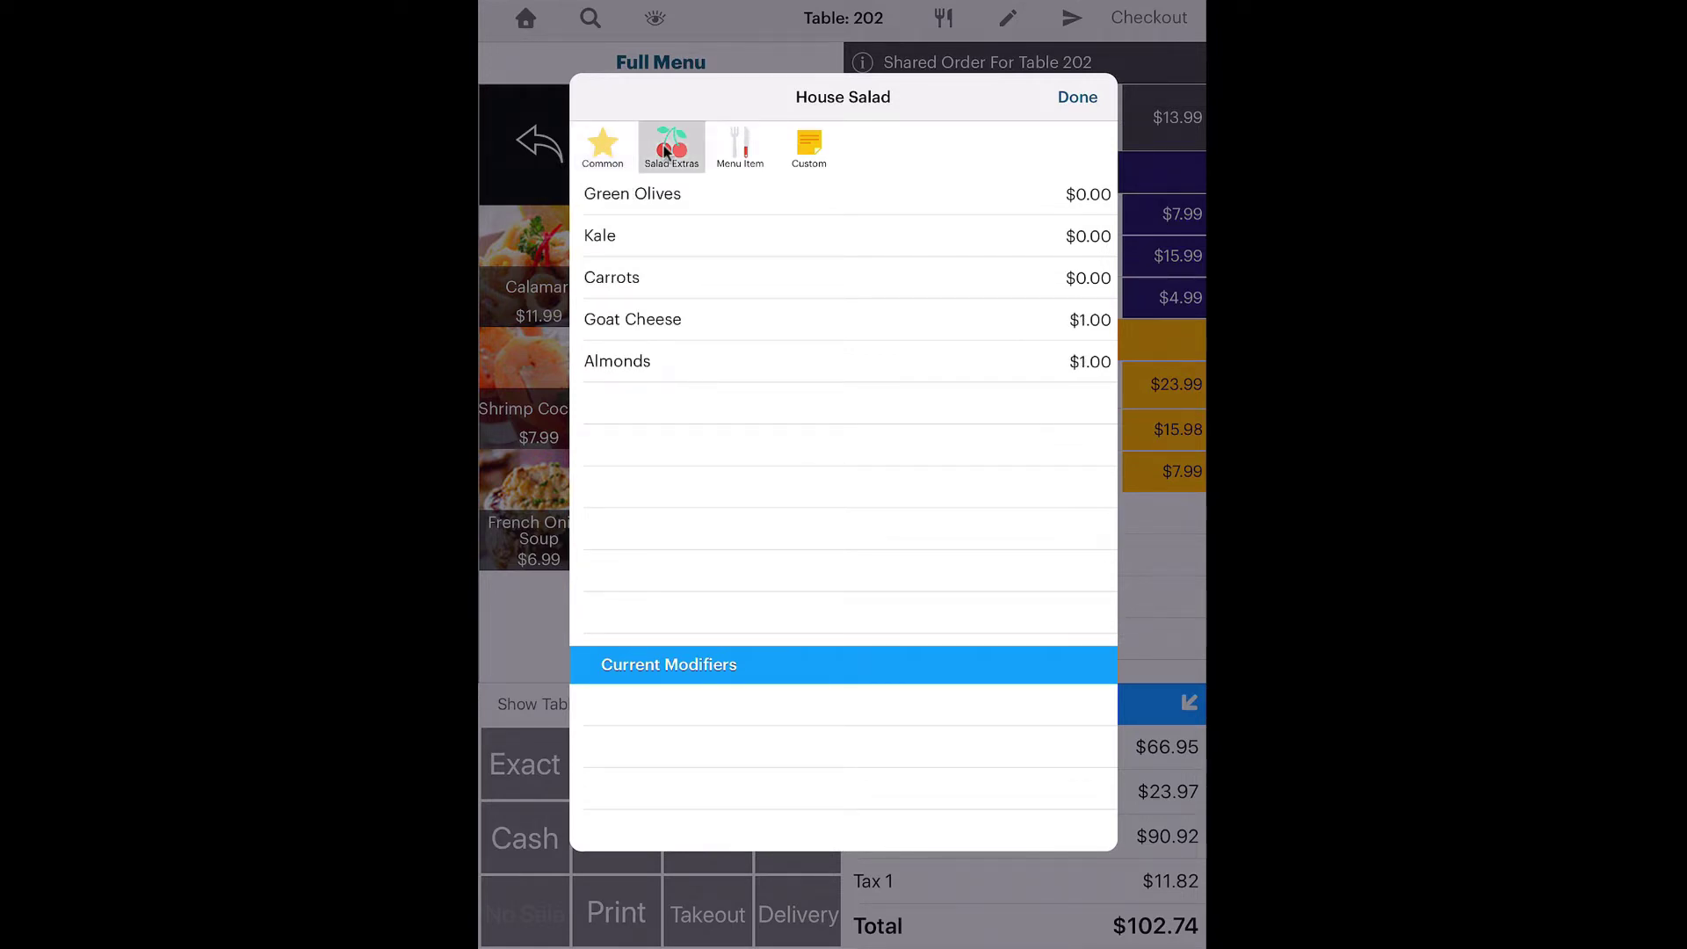
{"action": "left_click", "coordinate": [678, 198]}
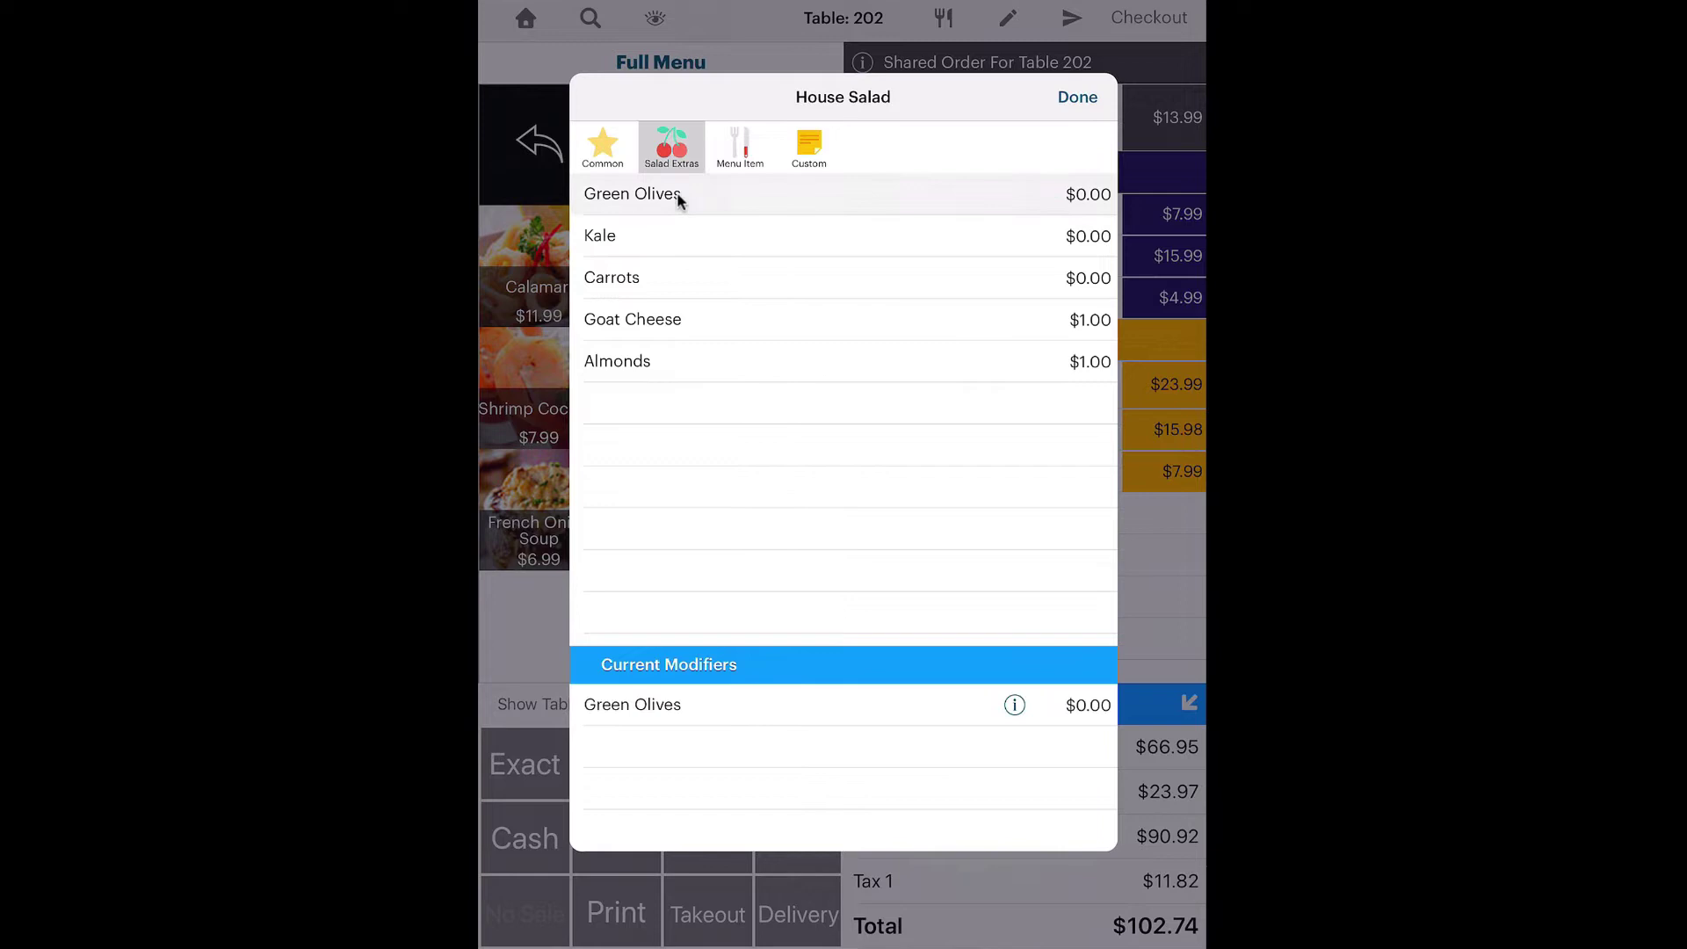
{"action": "left_click", "coordinate": [663, 280]}
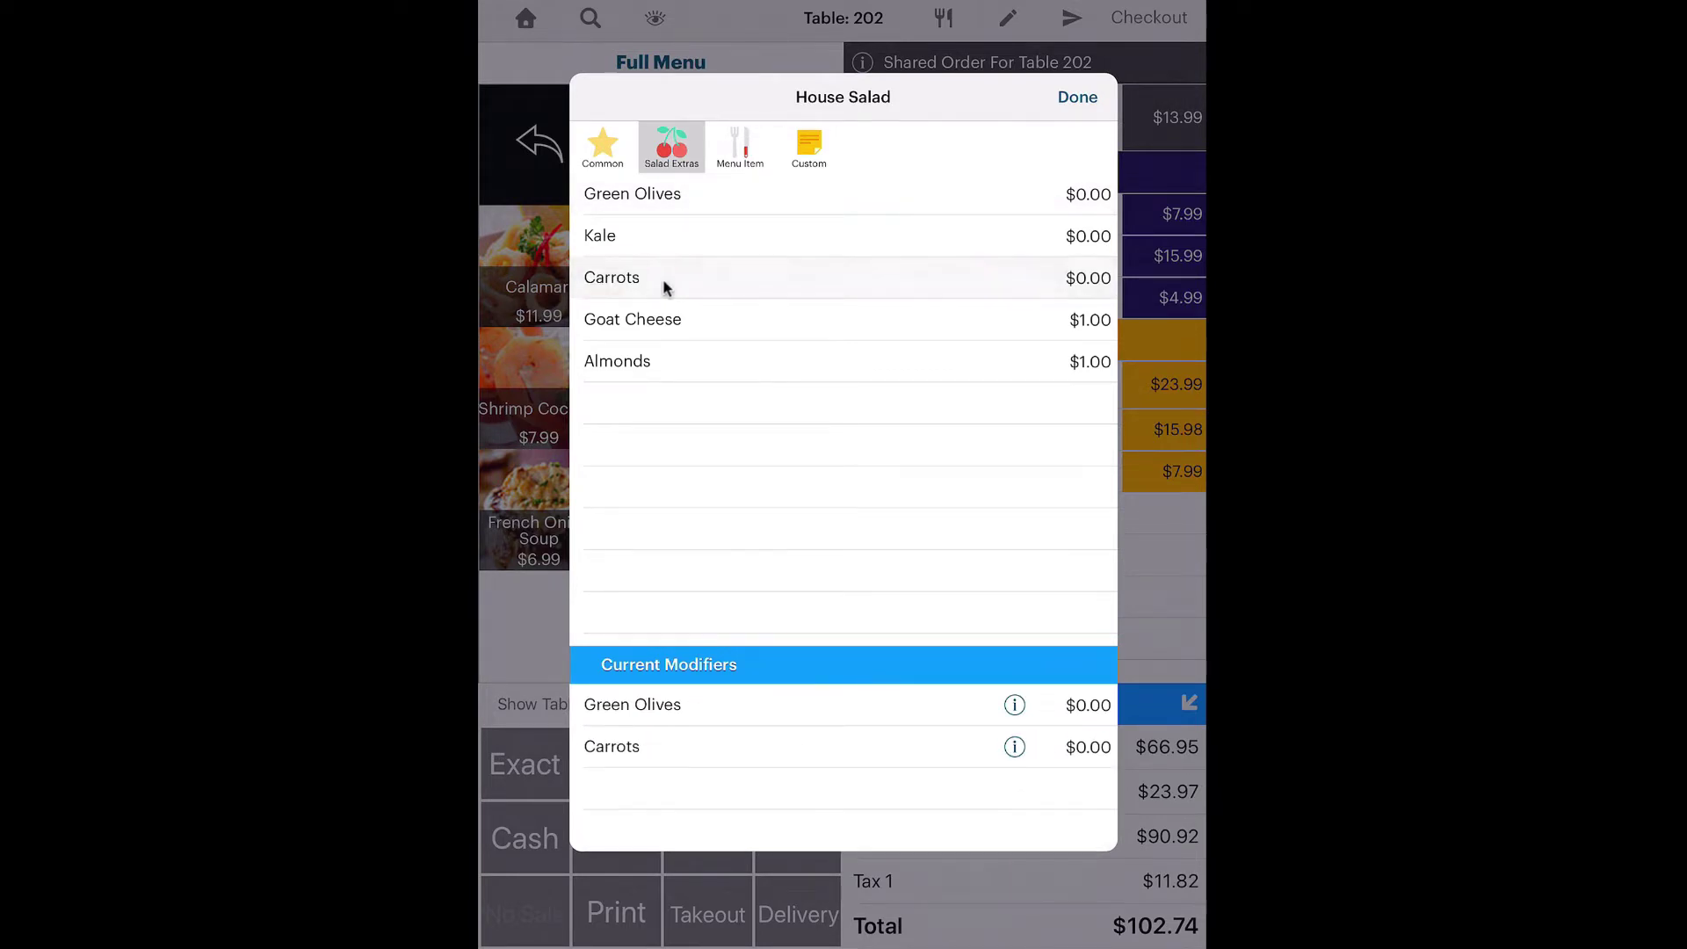
Add custom modifiers 'Hold the onions' and a $2.00 'Grated cheese', then save.
{"action": "left_click", "coordinate": [806, 143]}
{"action": "type", "text": "Hold the onions"}
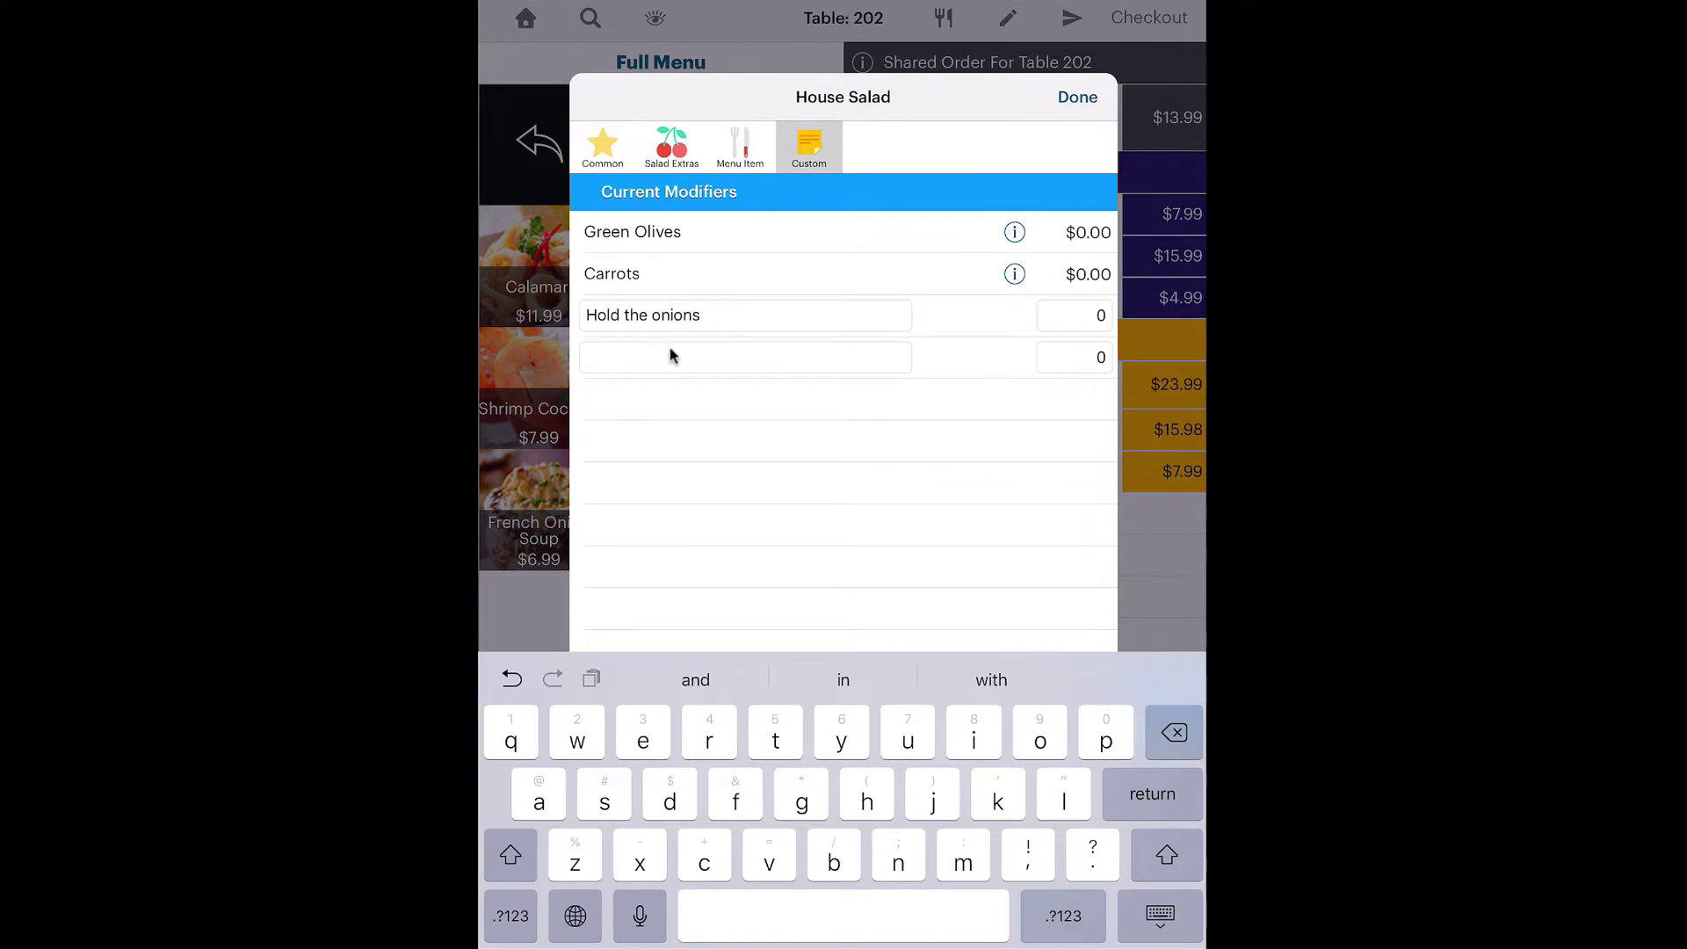
{"action": "left_click", "coordinate": [593, 356]}
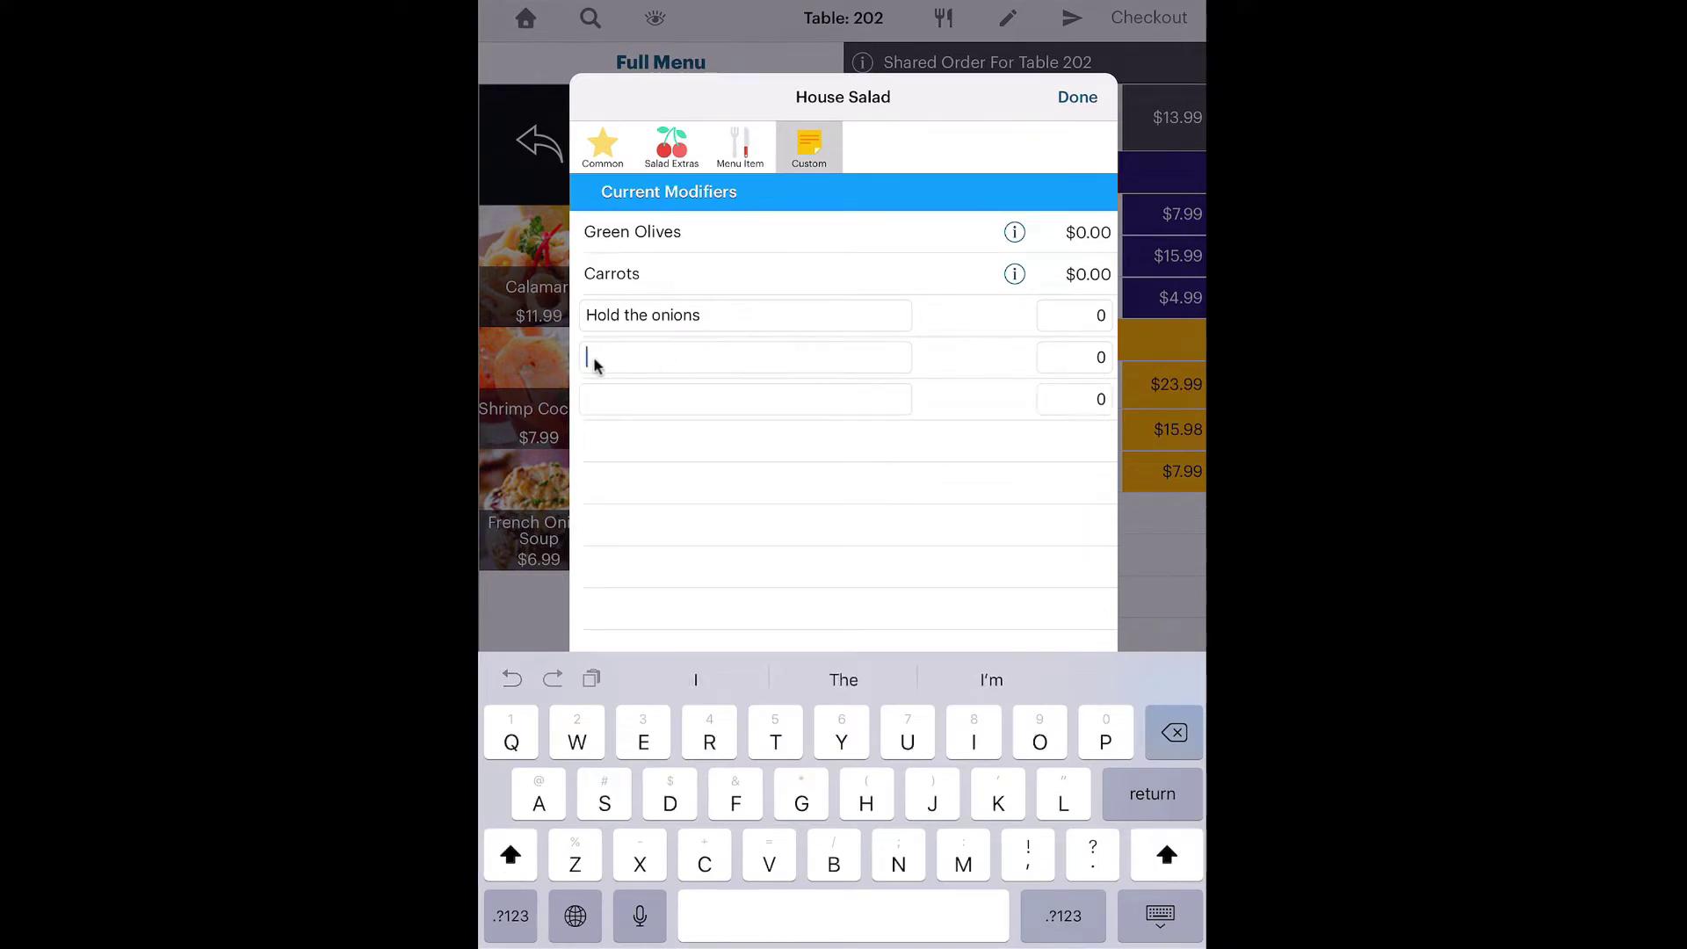
{"action": "type", "text": "Grated cheese"}
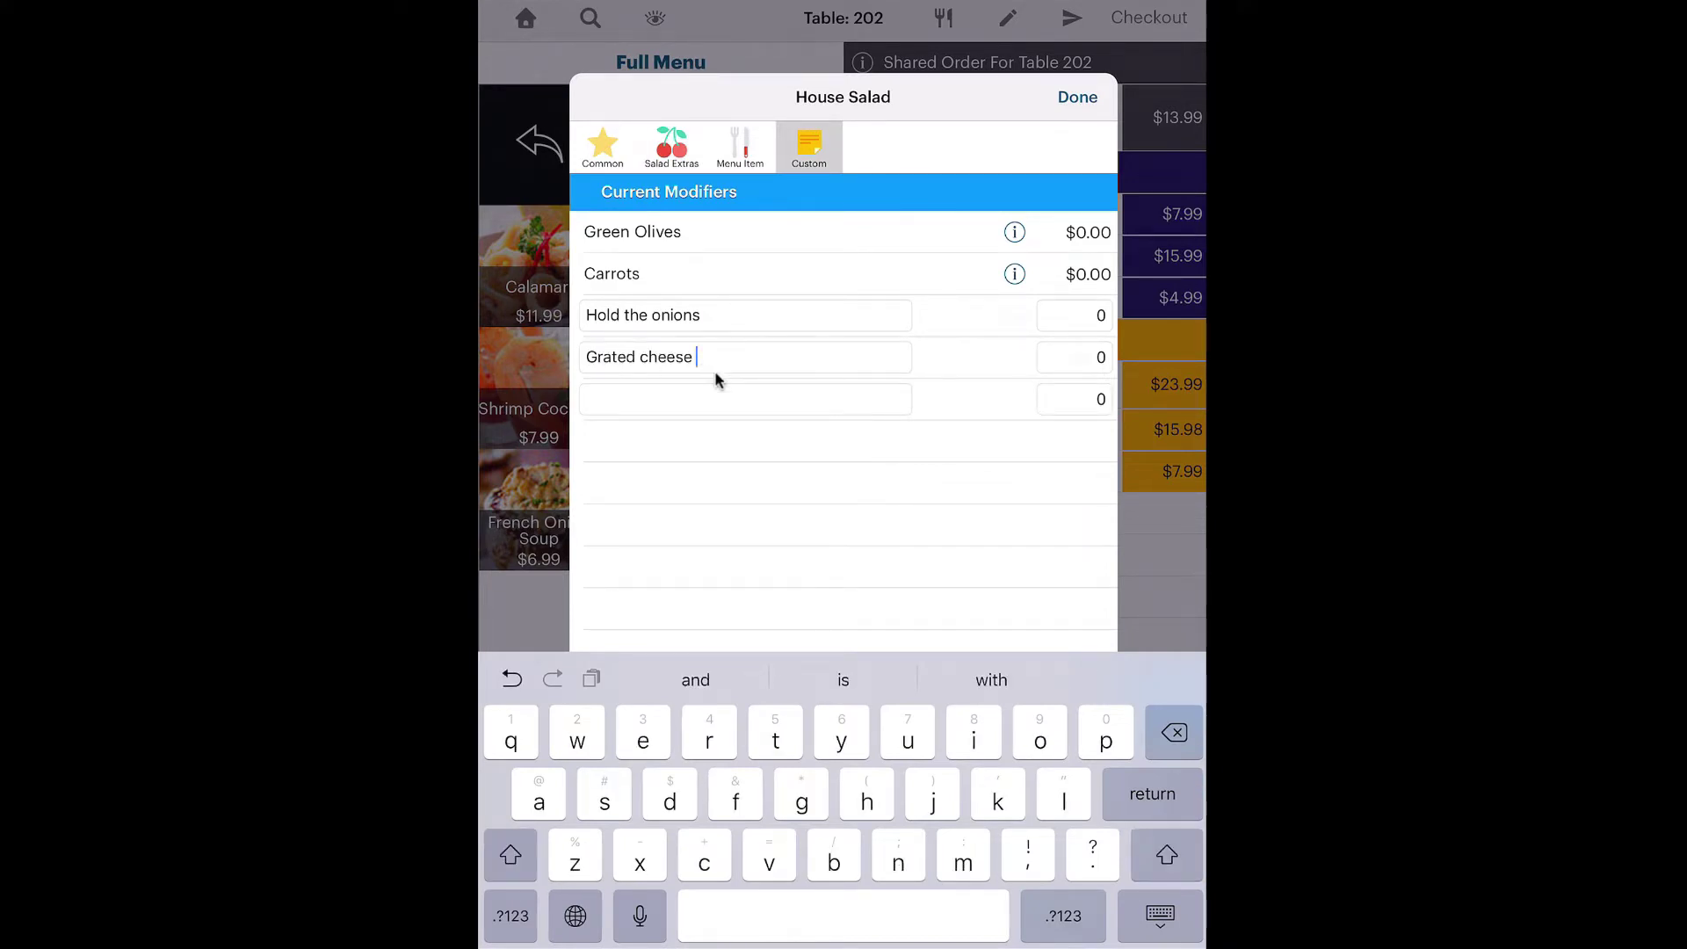
{"action": "left_click", "coordinate": [1099, 361]}
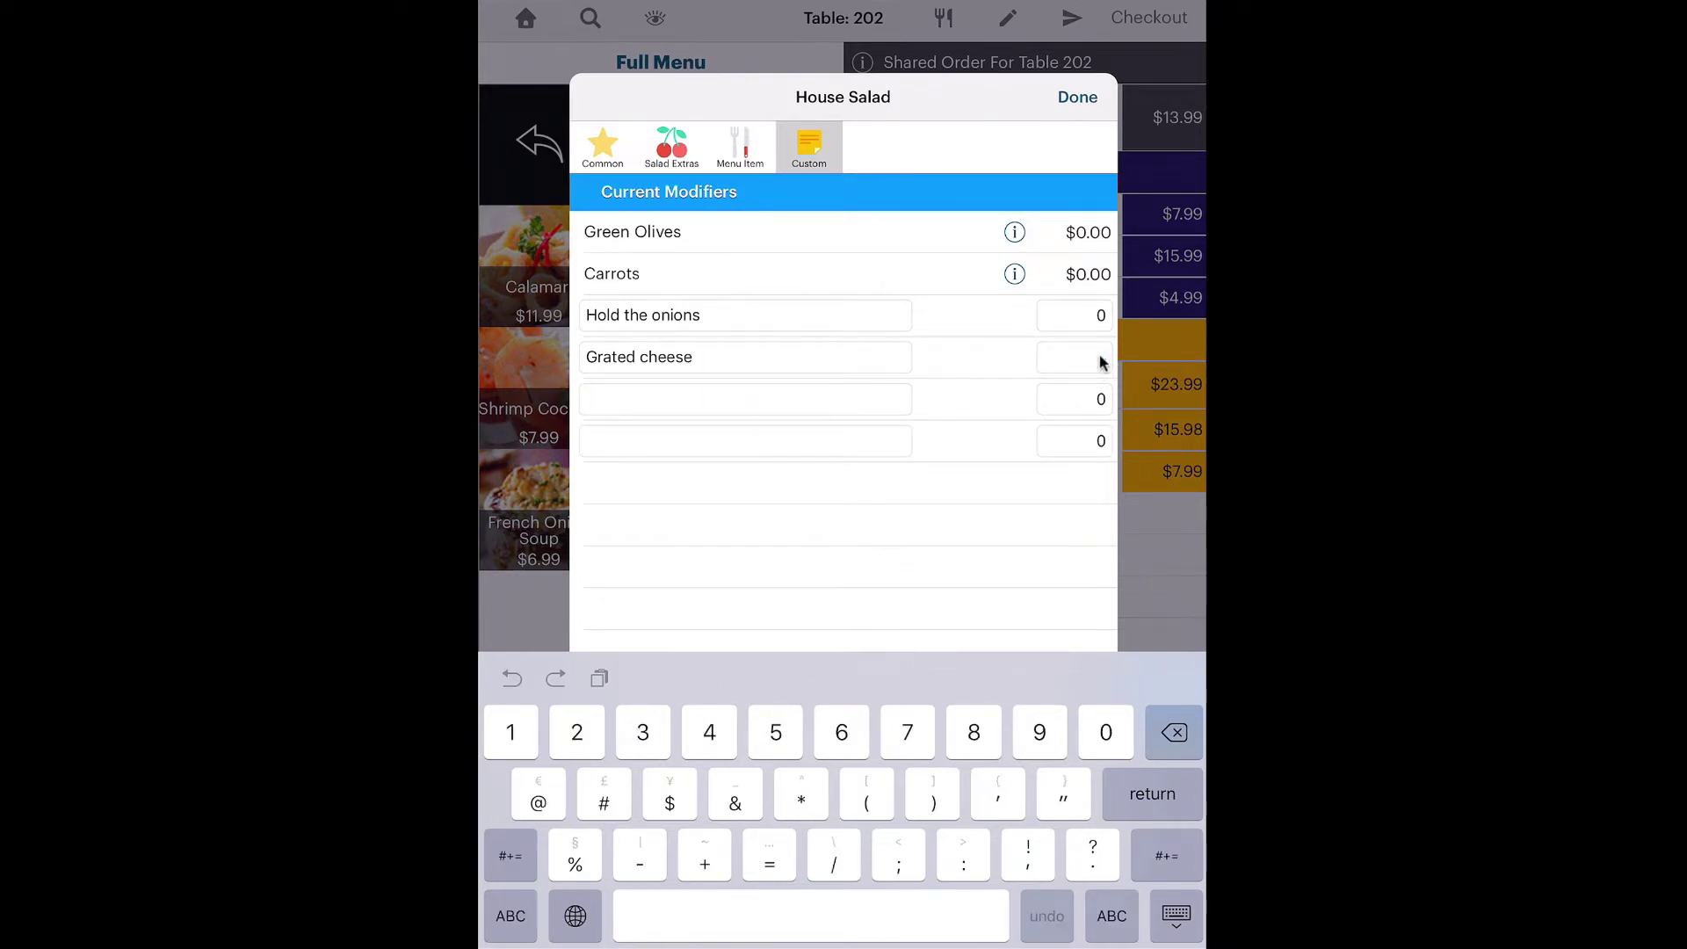
{"action": "type", "text": "1"}
{"action": "left_click", "coordinate": [1109, 379]}
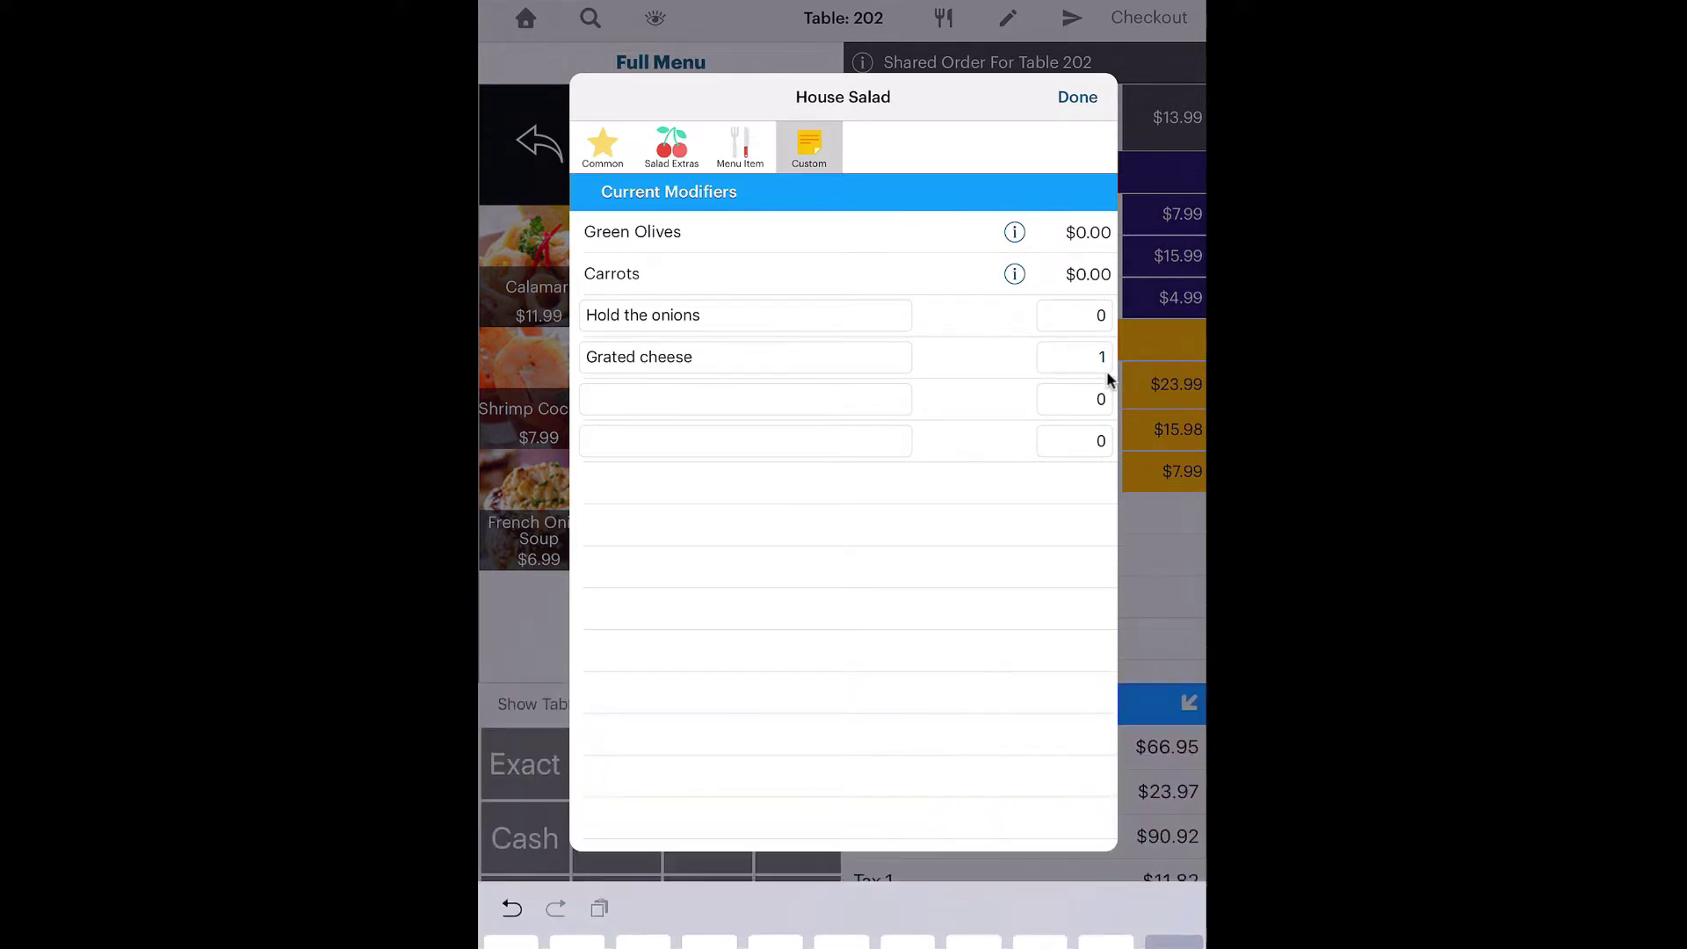
{"action": "left_click", "coordinate": [1077, 100]}
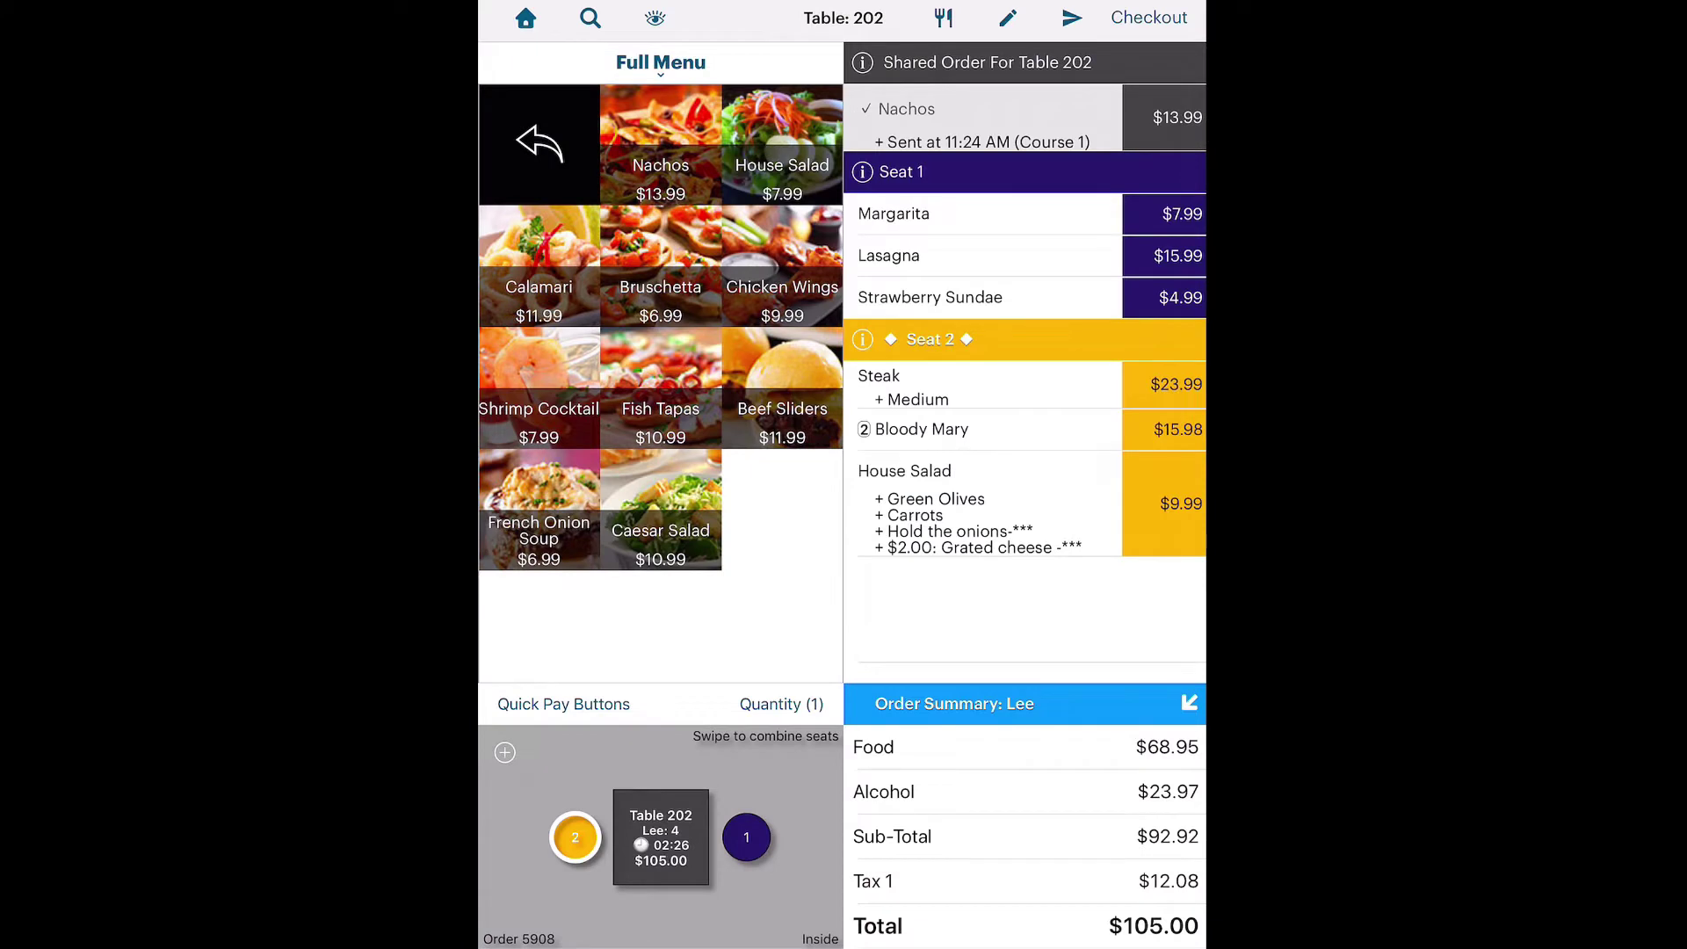
Apply the Comp preset discount to Seat 1's Strawberry Sundae, removing its $4.99 charge.
{"action": "left_click", "coordinate": [1069, 300]}
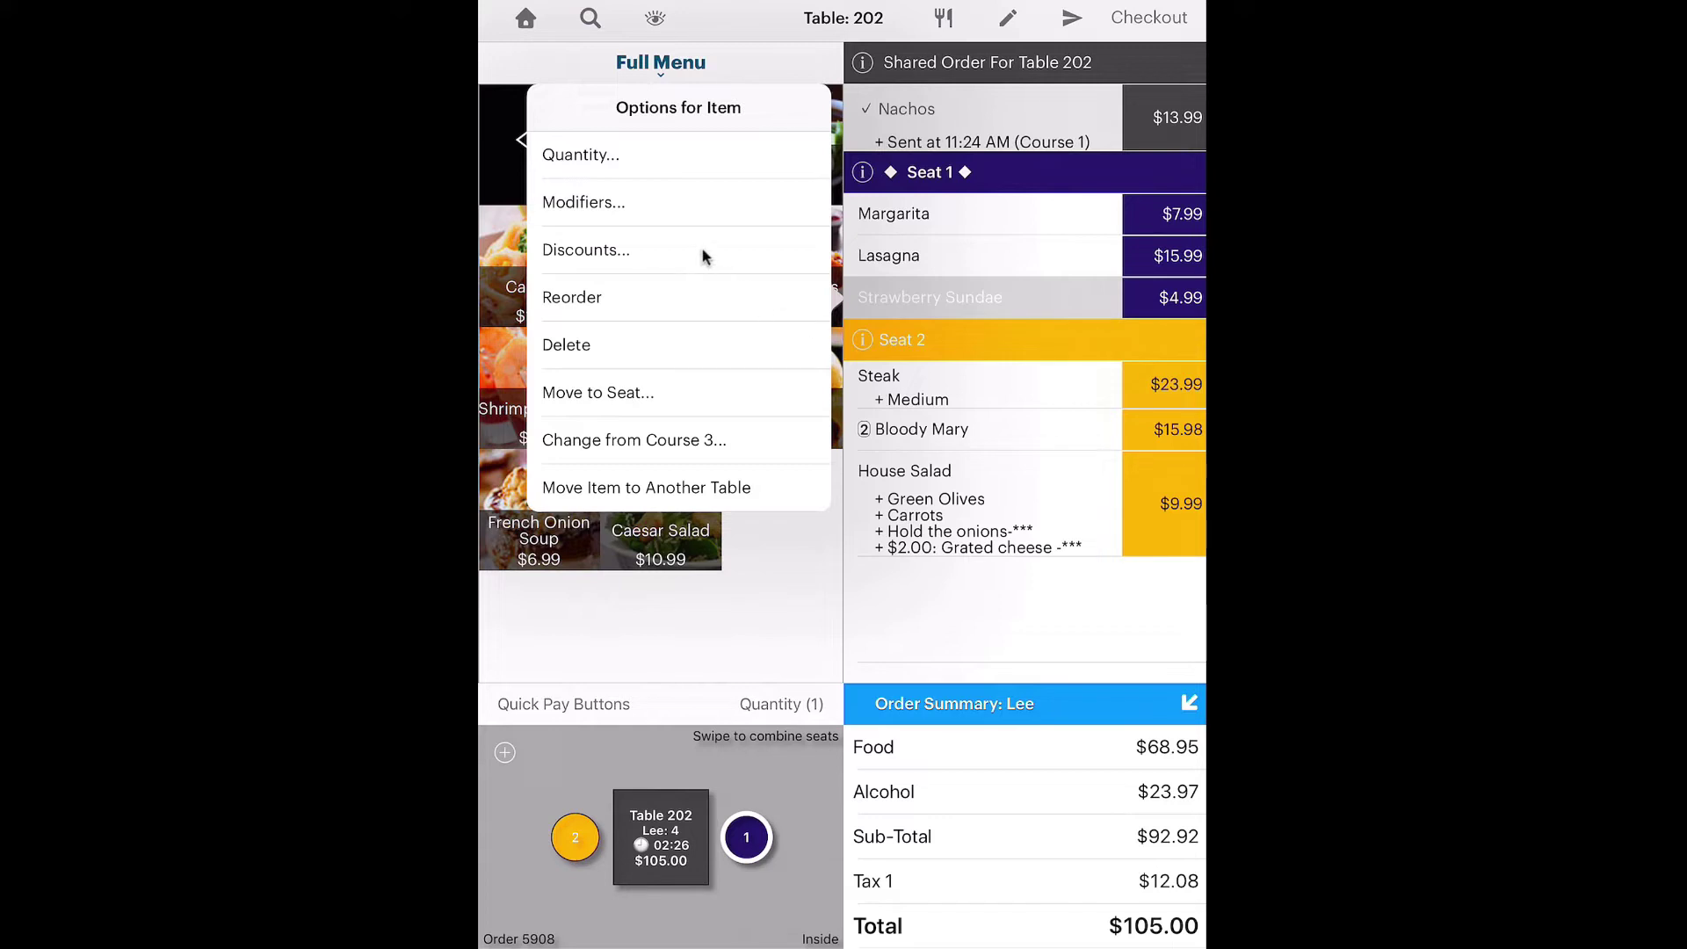
{"action": "left_click", "coordinate": [615, 250]}
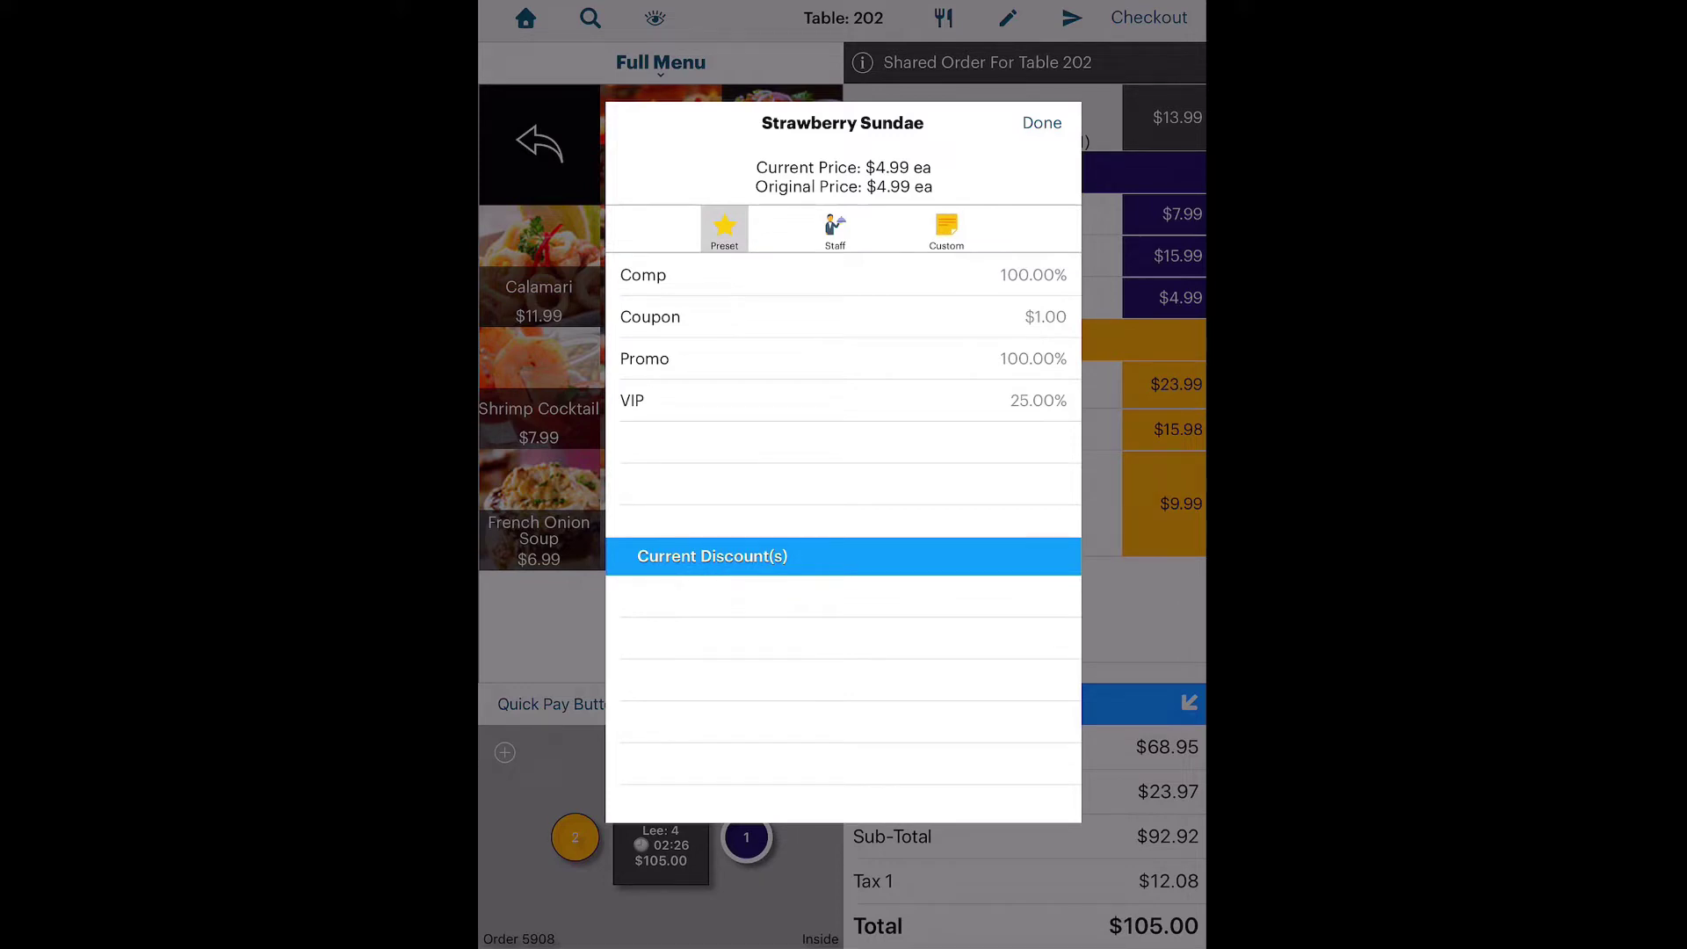
{"action": "left_click", "coordinate": [769, 276]}
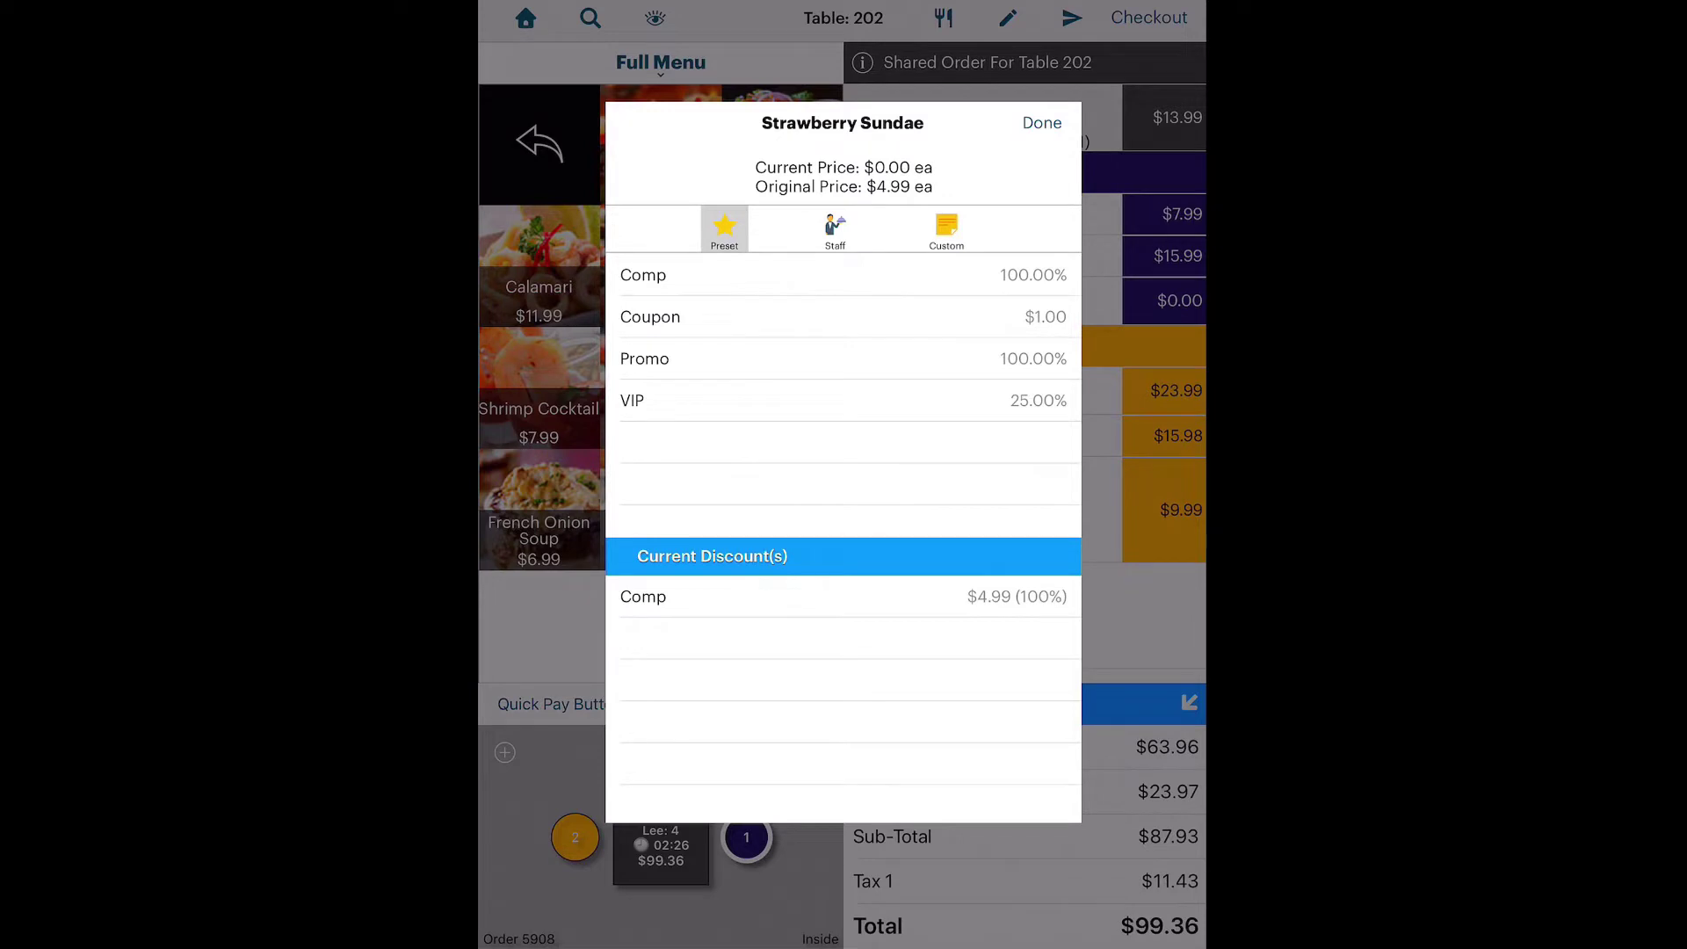
{"action": "left_click", "coordinate": [1046, 124]}
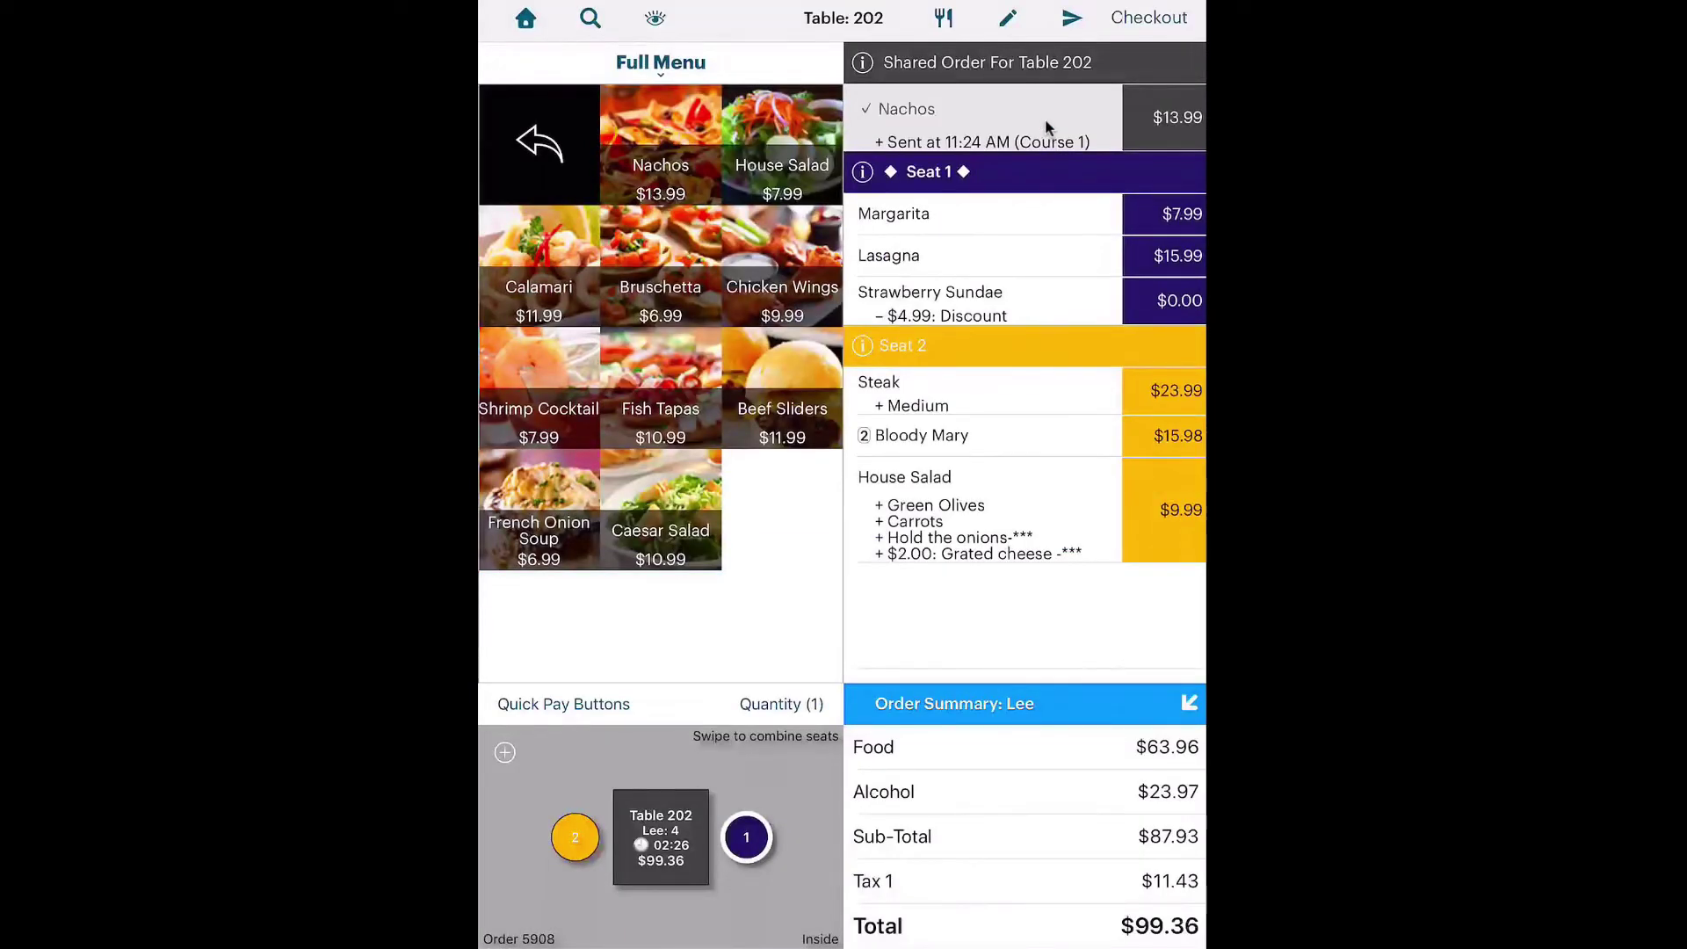
Move the comped Strawberry Sundae onto Seat 2, leaving the total at $99.36.
{"action": "left_click", "coordinate": [1015, 303]}
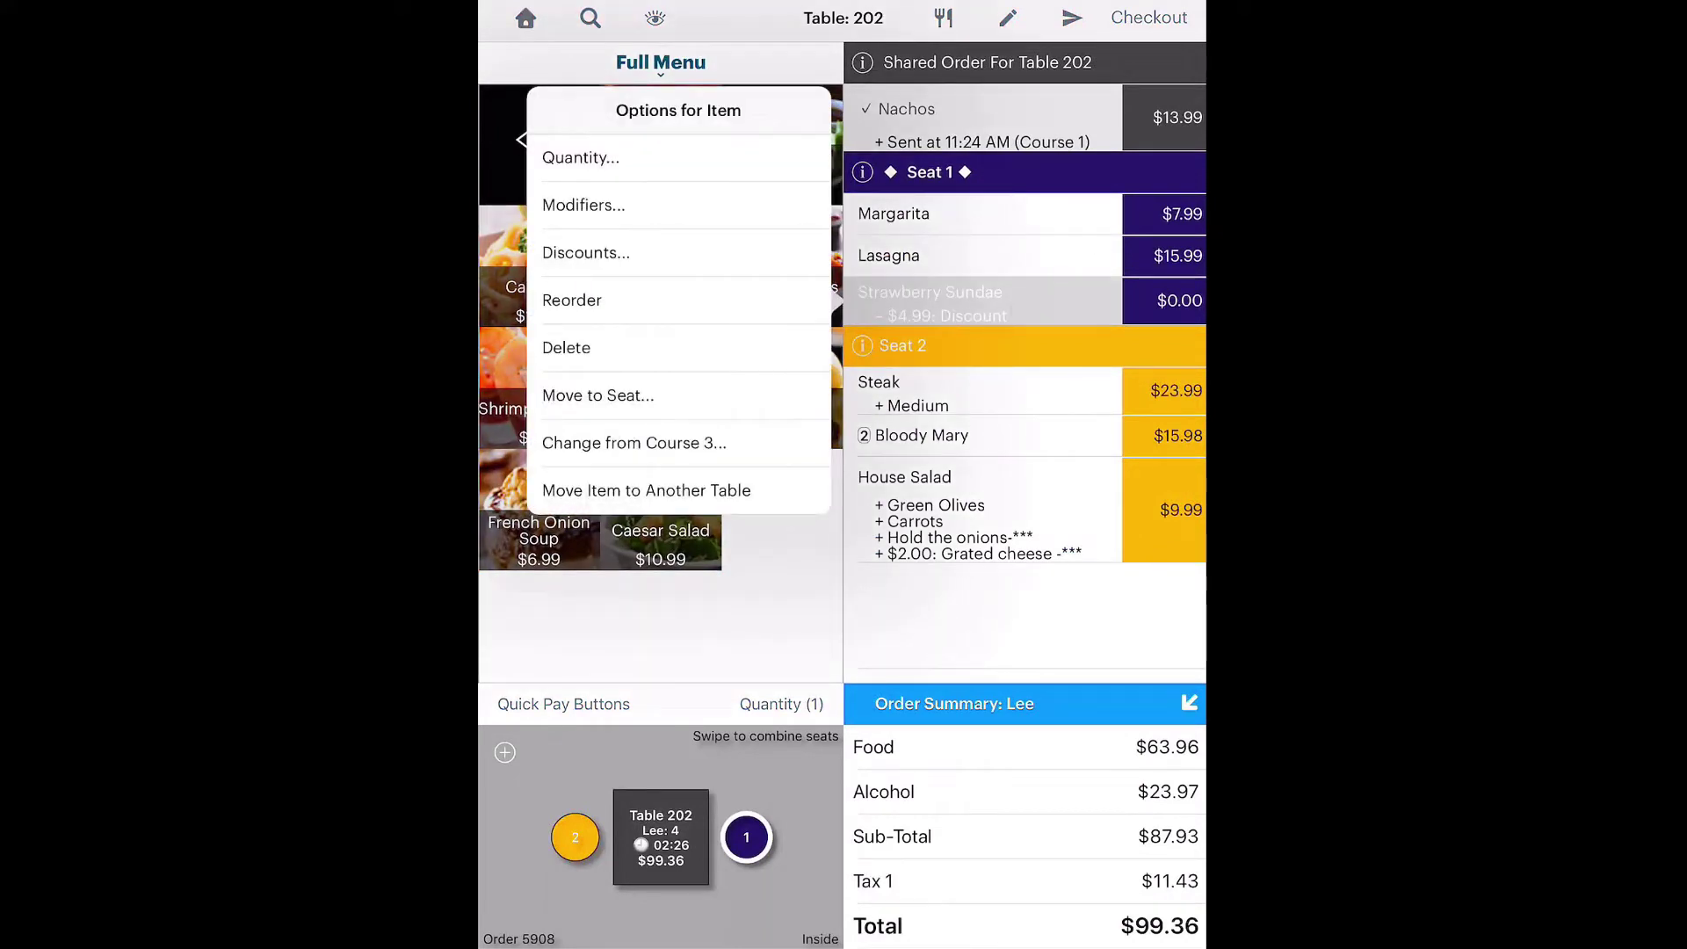
{"action": "left_click", "coordinate": [736, 399]}
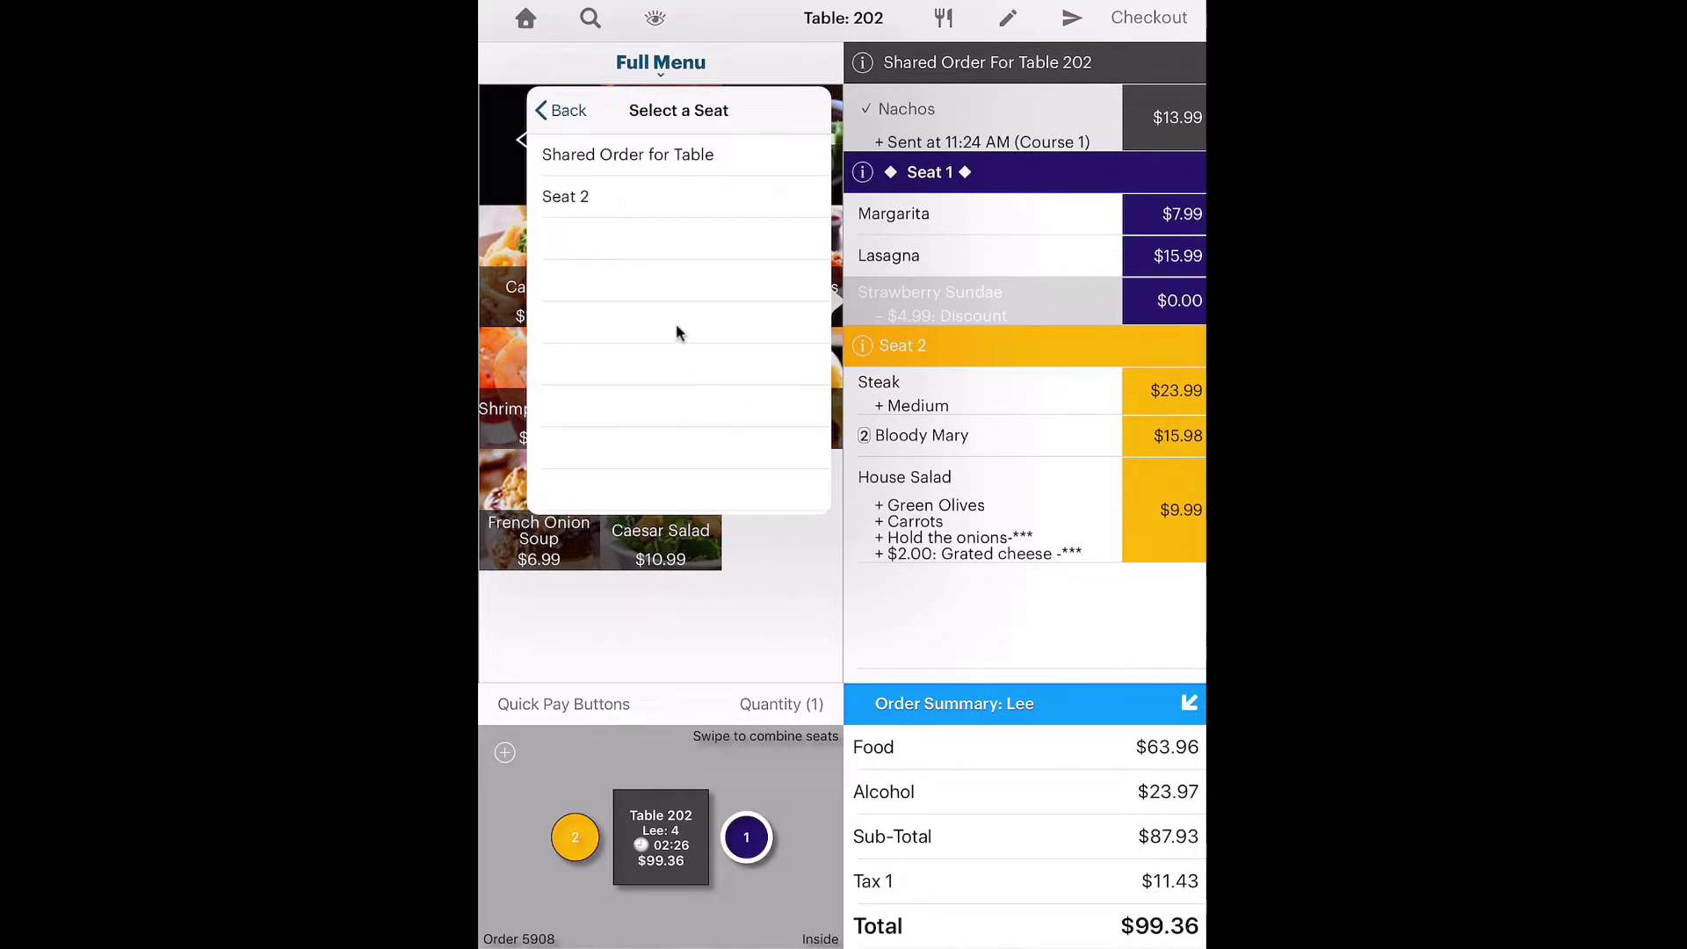
{"action": "left_click", "coordinate": [601, 204]}
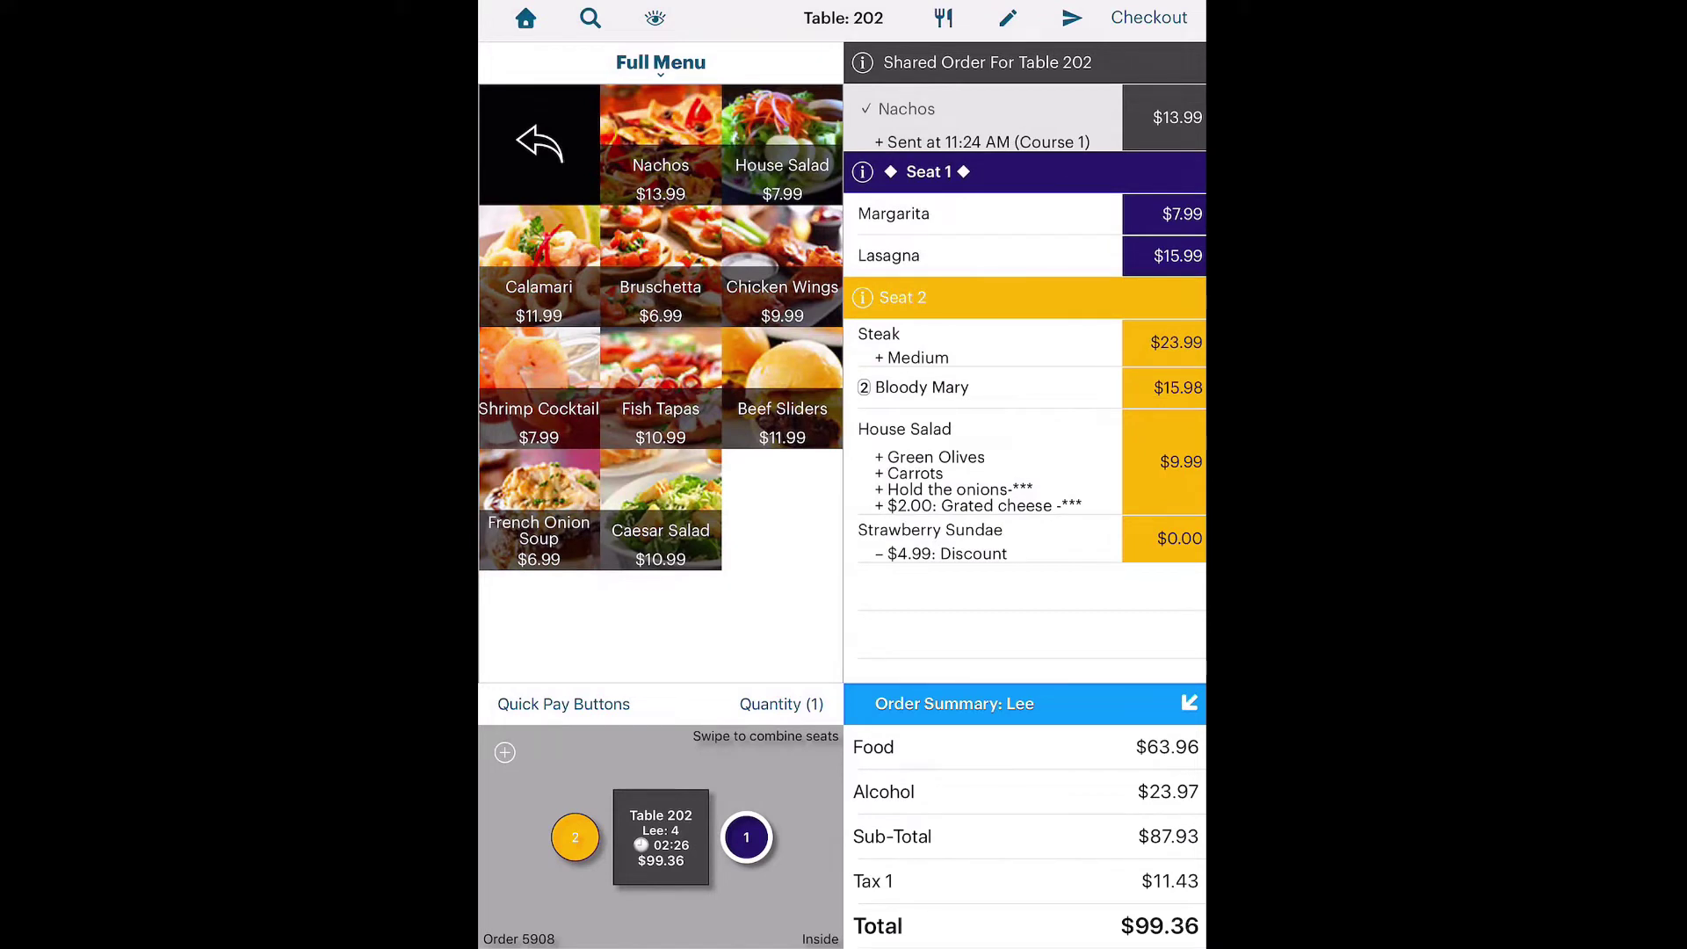
Select the House Salad and Strawberry Sundae in edit mode and reassign both to Seat 1.
{"action": "left_click", "coordinate": [1007, 20]}
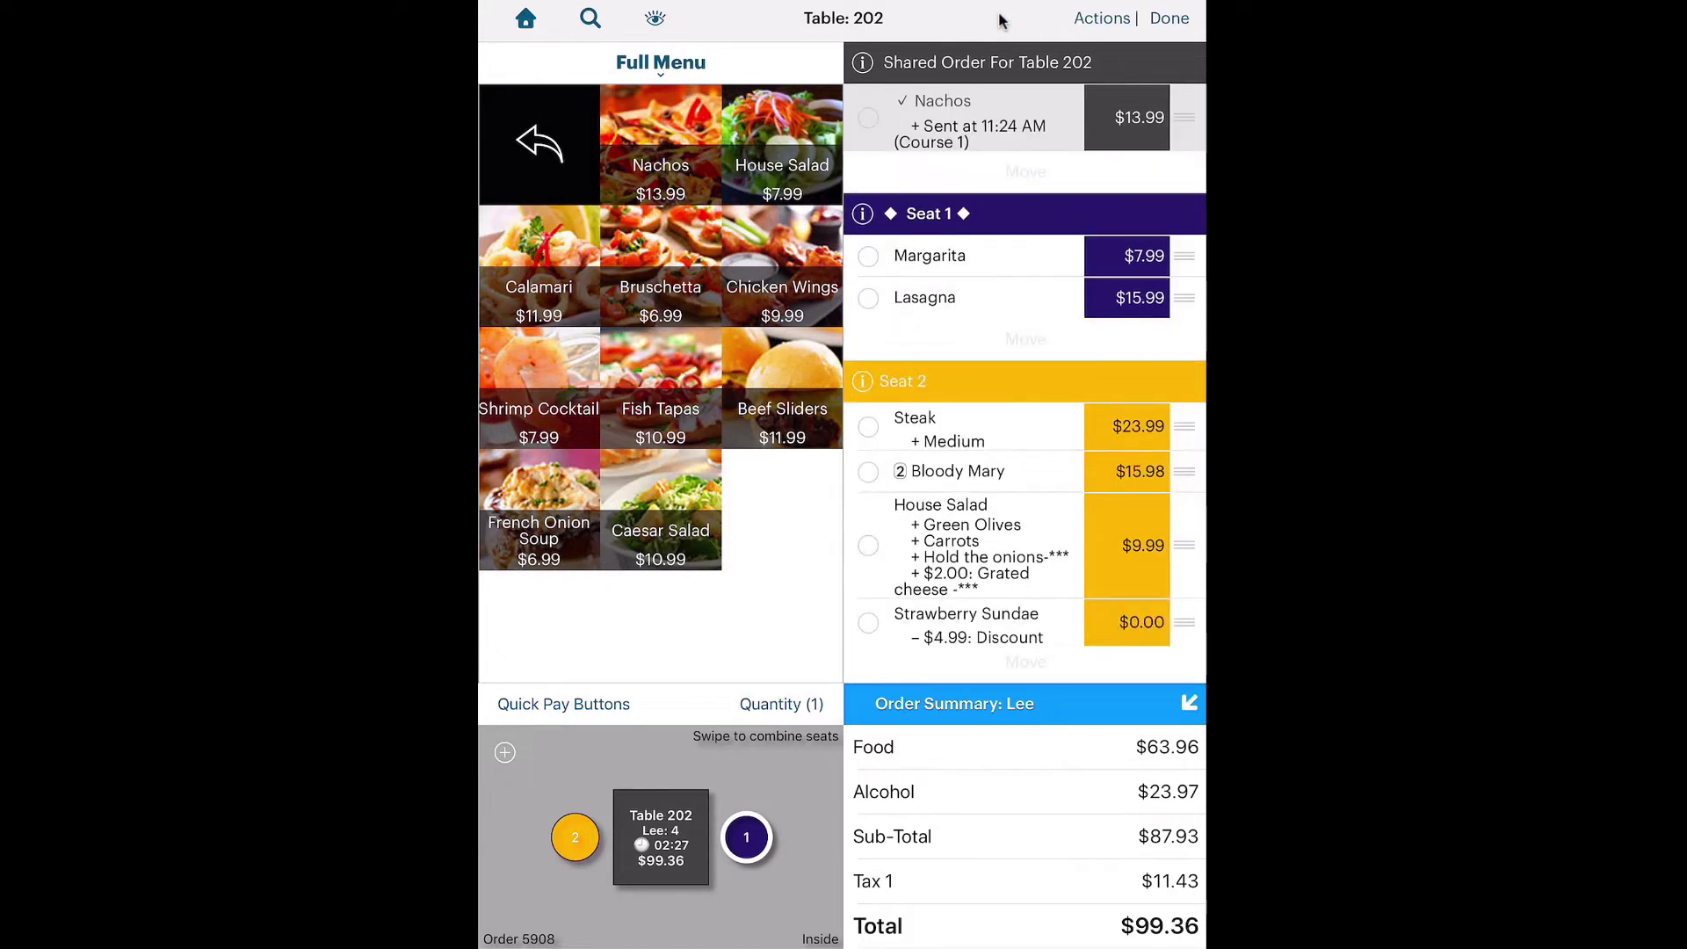
{"action": "left_click", "coordinate": [867, 546]}
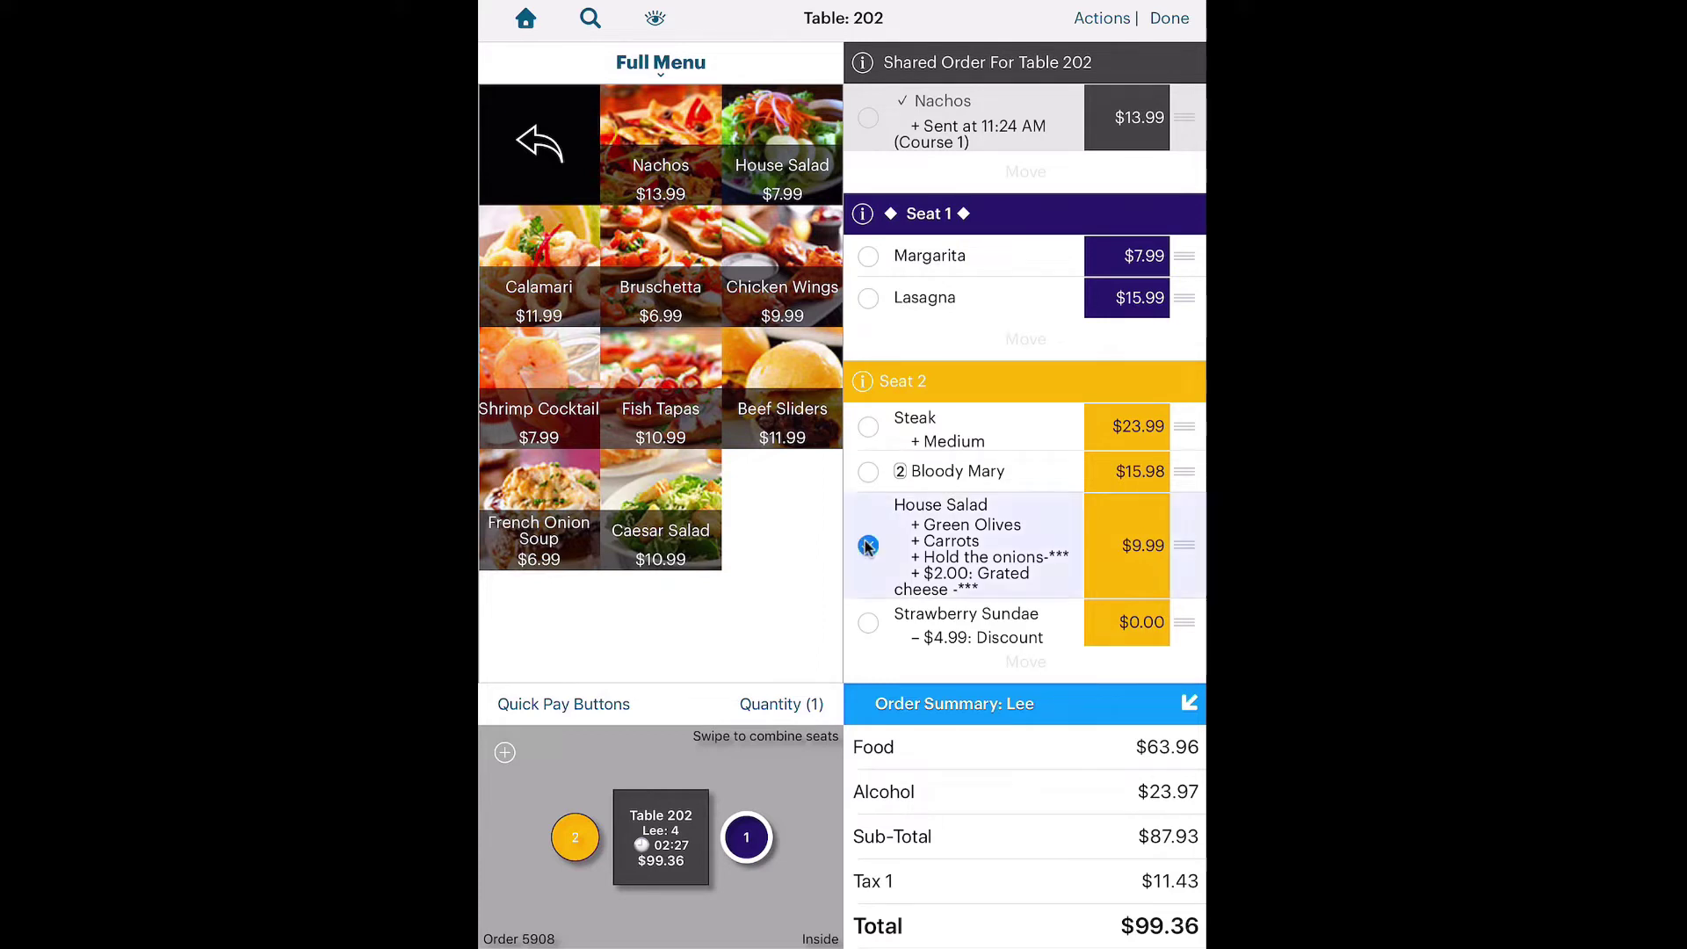
{"action": "left_click", "coordinate": [867, 623]}
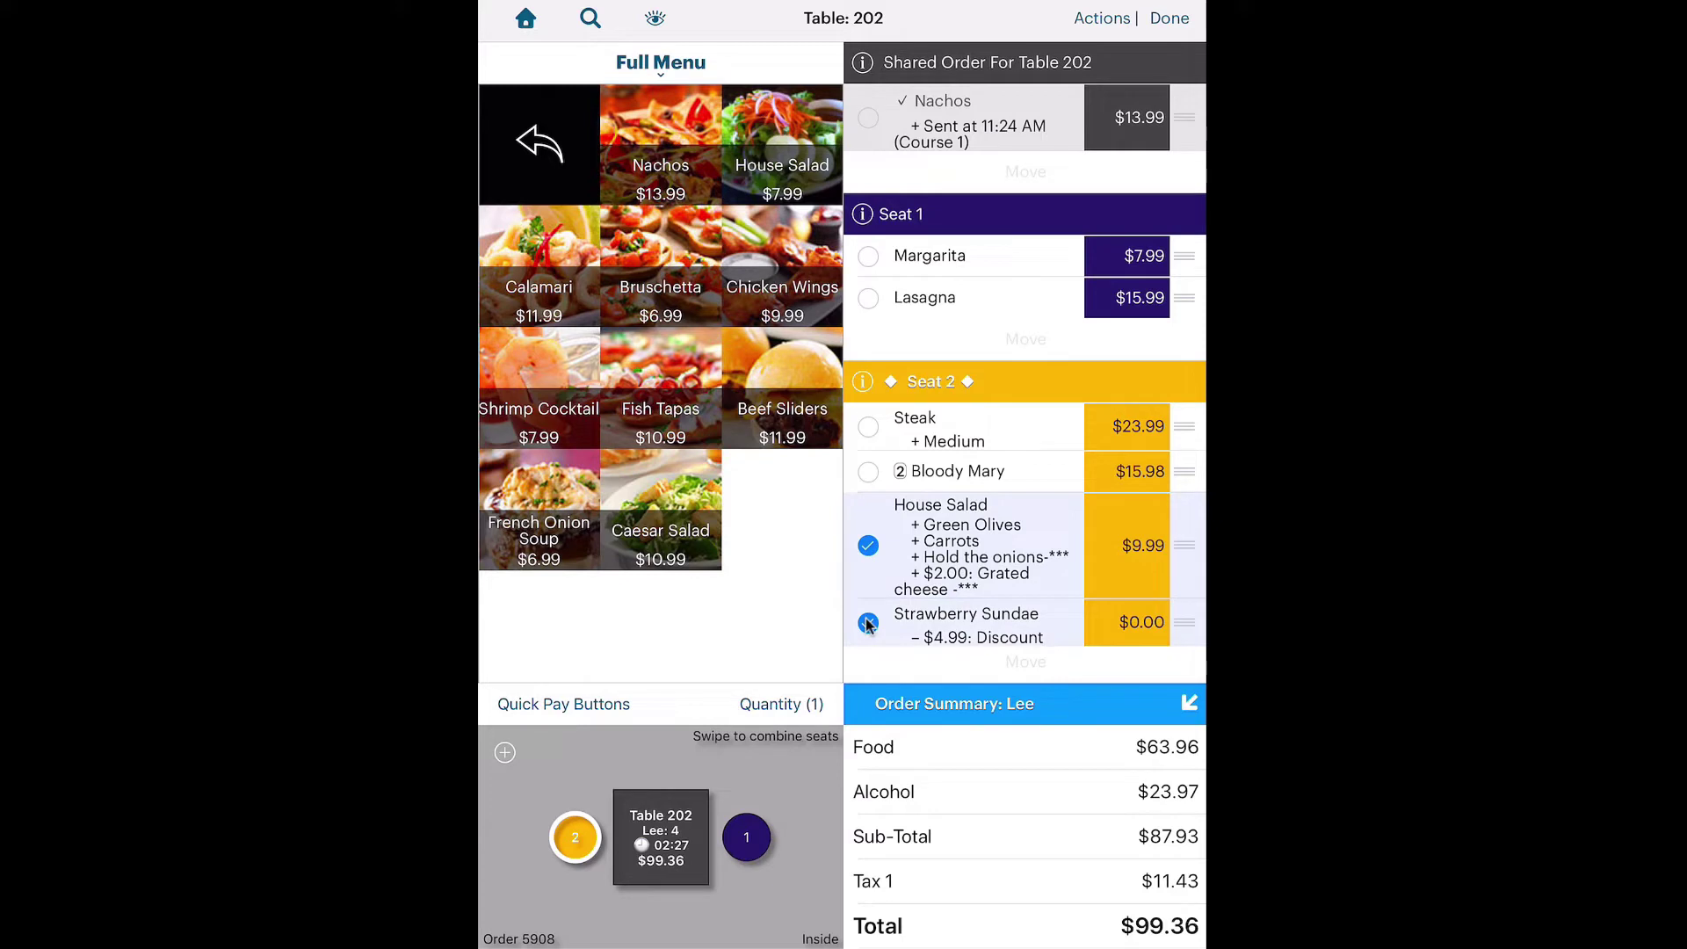
{"action": "left_click", "coordinate": [1104, 17]}
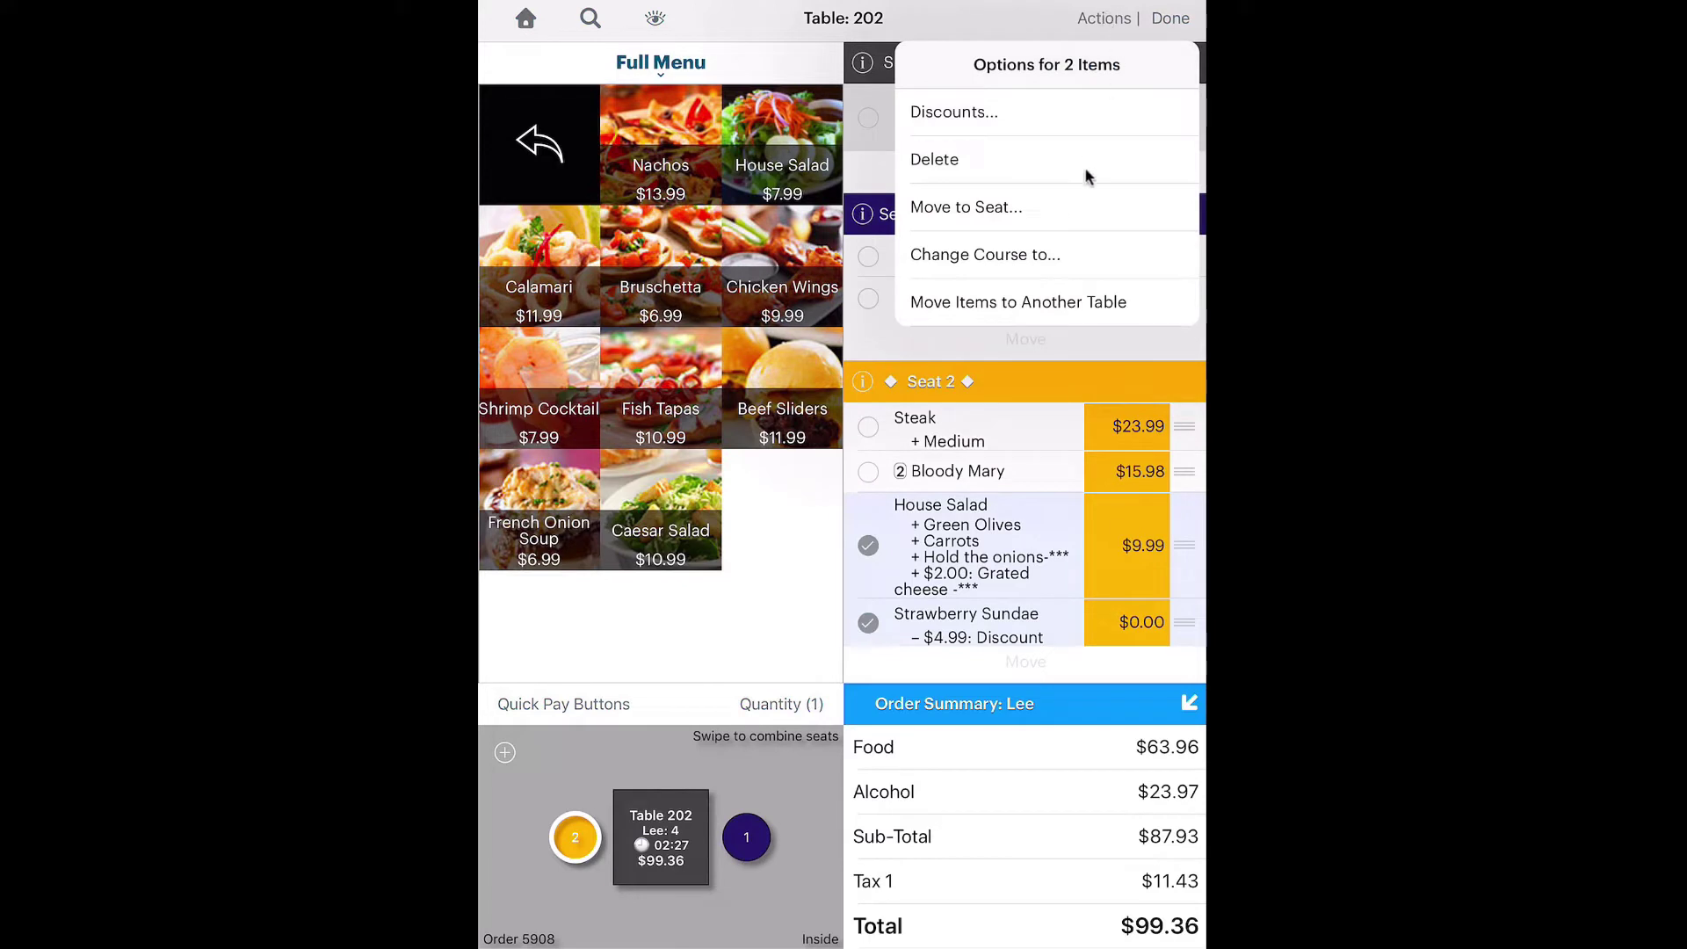
{"action": "left_click", "coordinate": [1020, 210]}
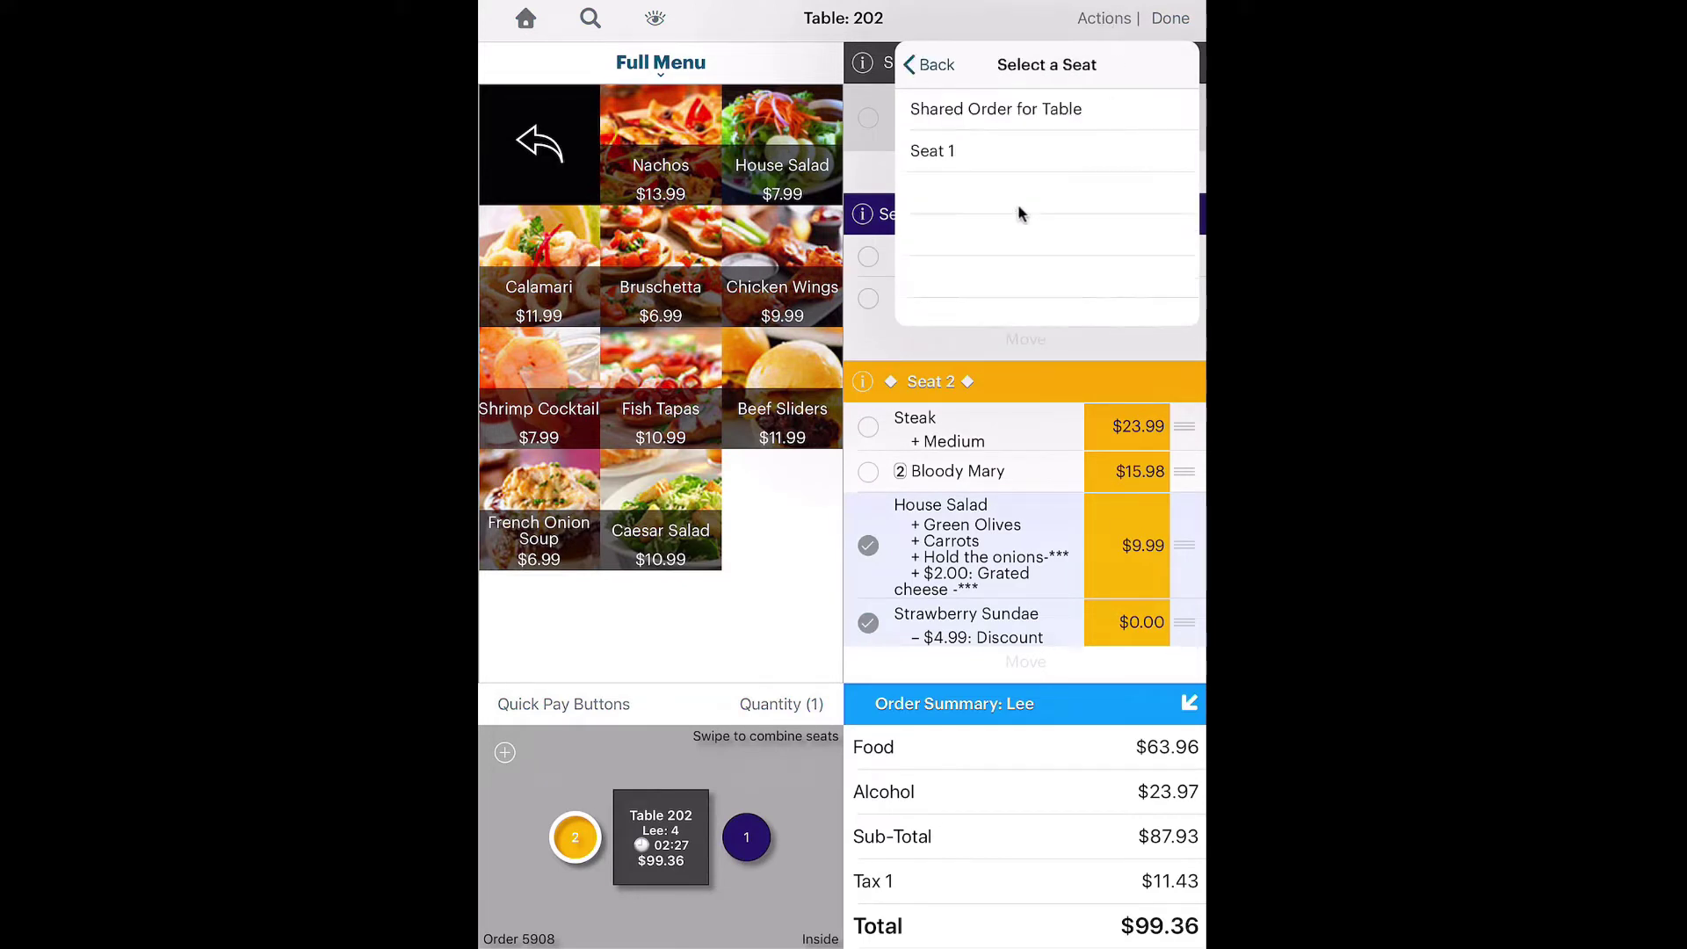
{"action": "left_click", "coordinate": [956, 155]}
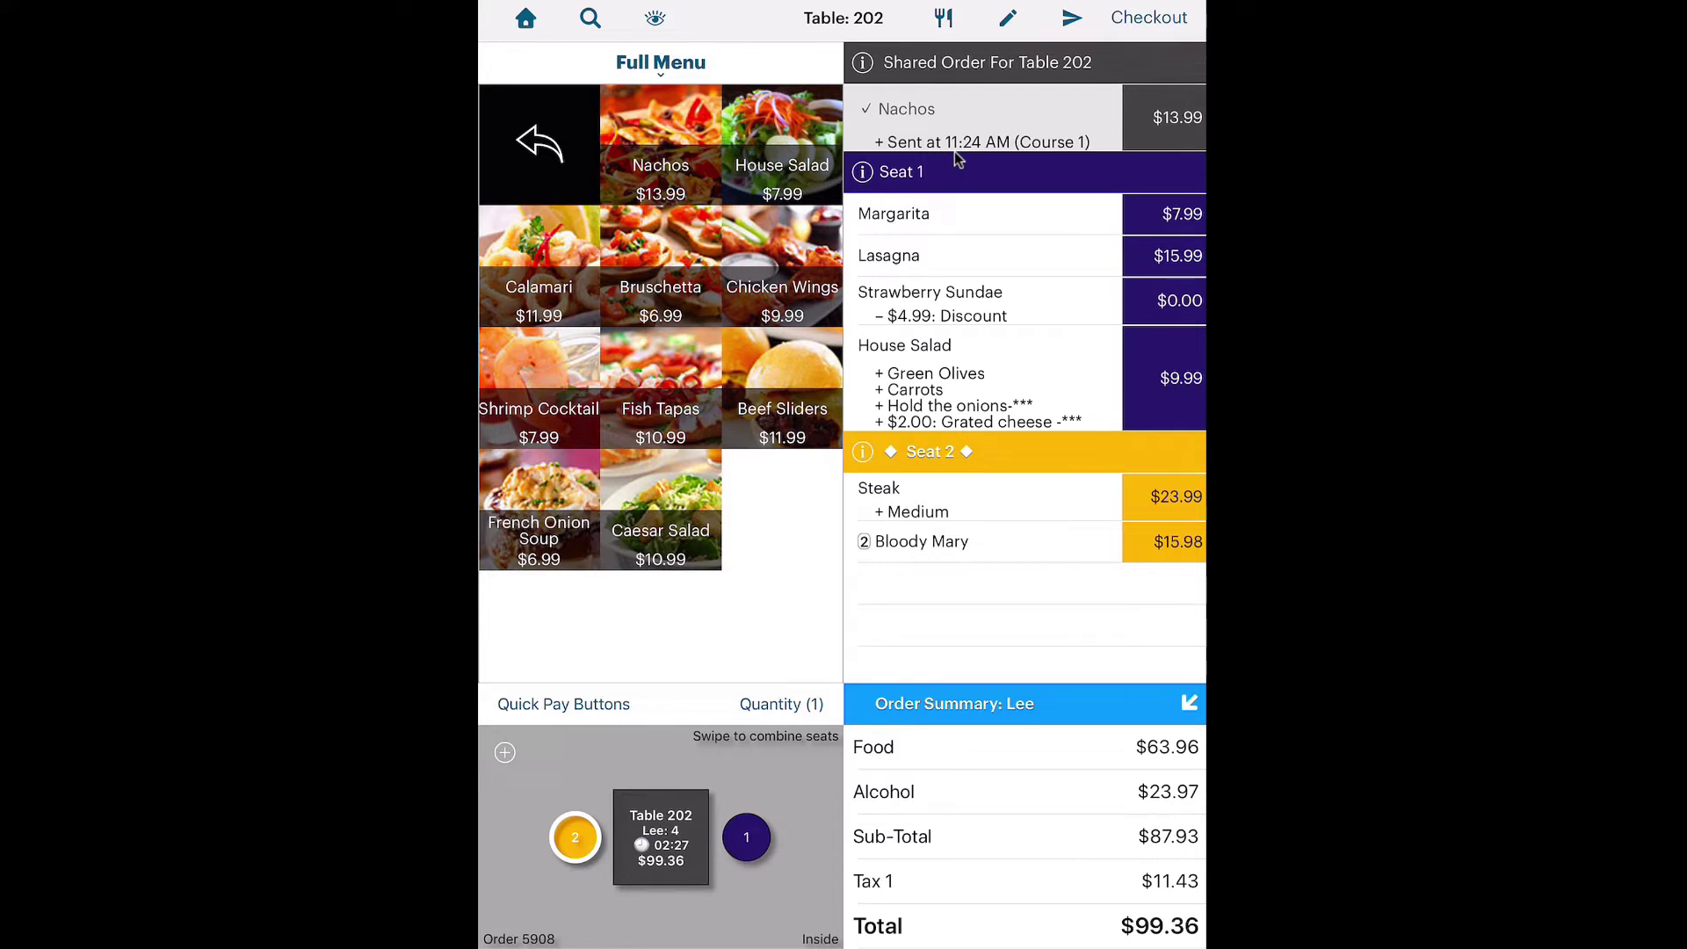
{"action": "left_click", "coordinate": [866, 179]}
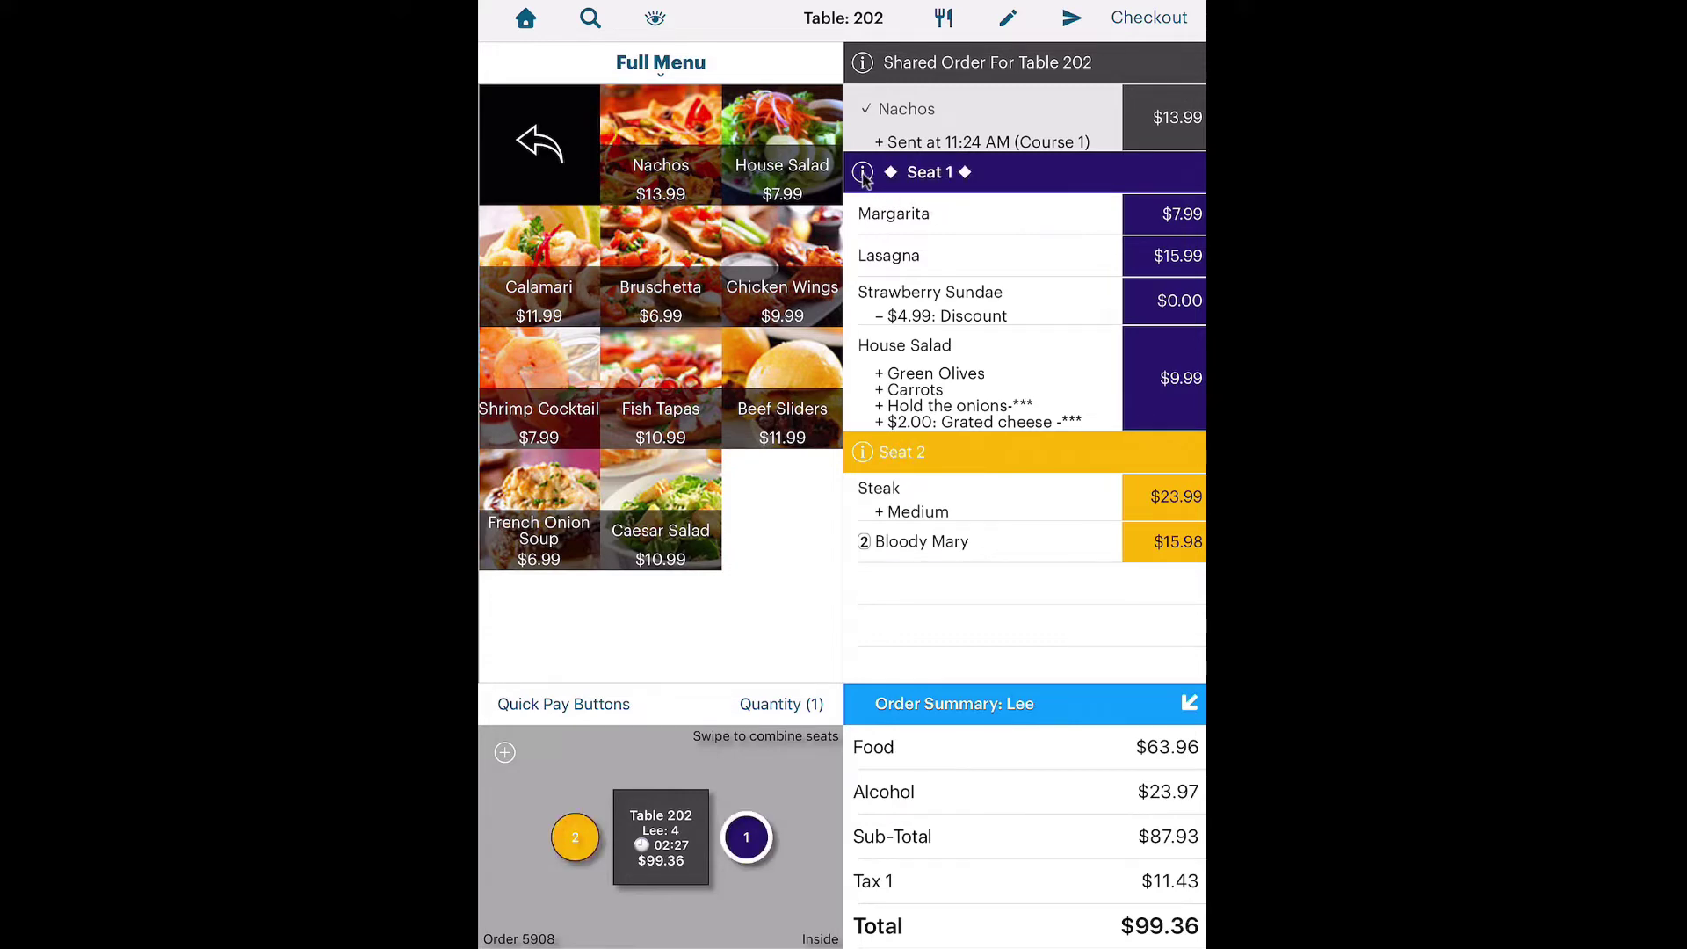
{"action": "left_click", "coordinate": [863, 173]}
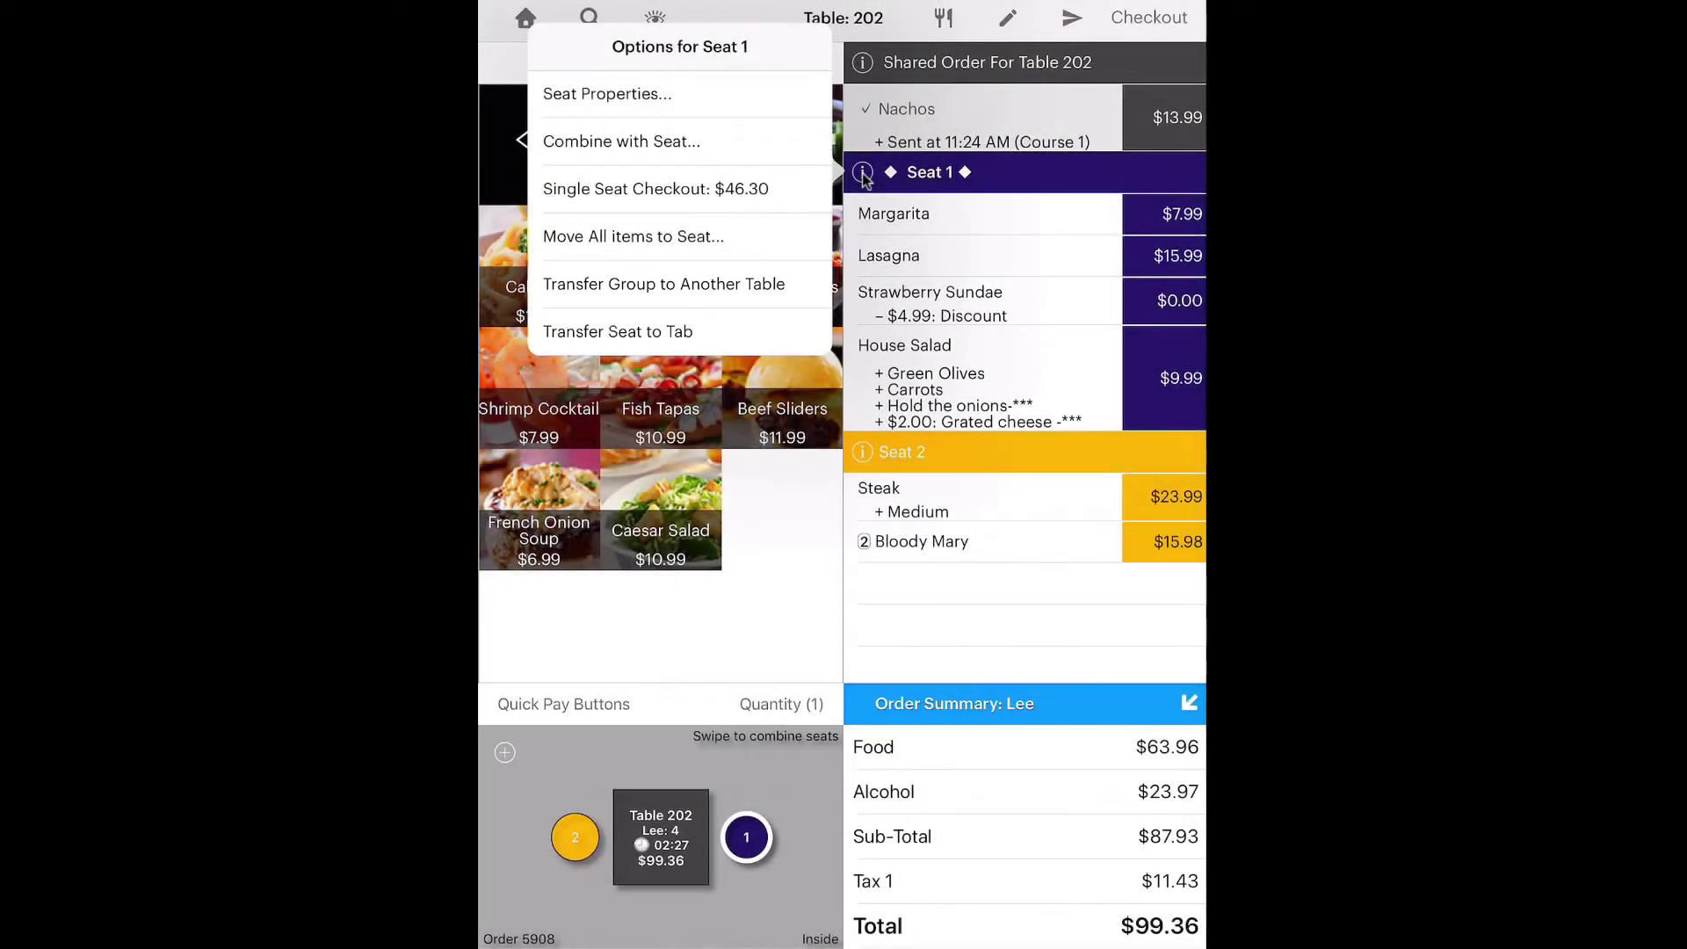
{"action": "left_click", "coordinate": [863, 173]}
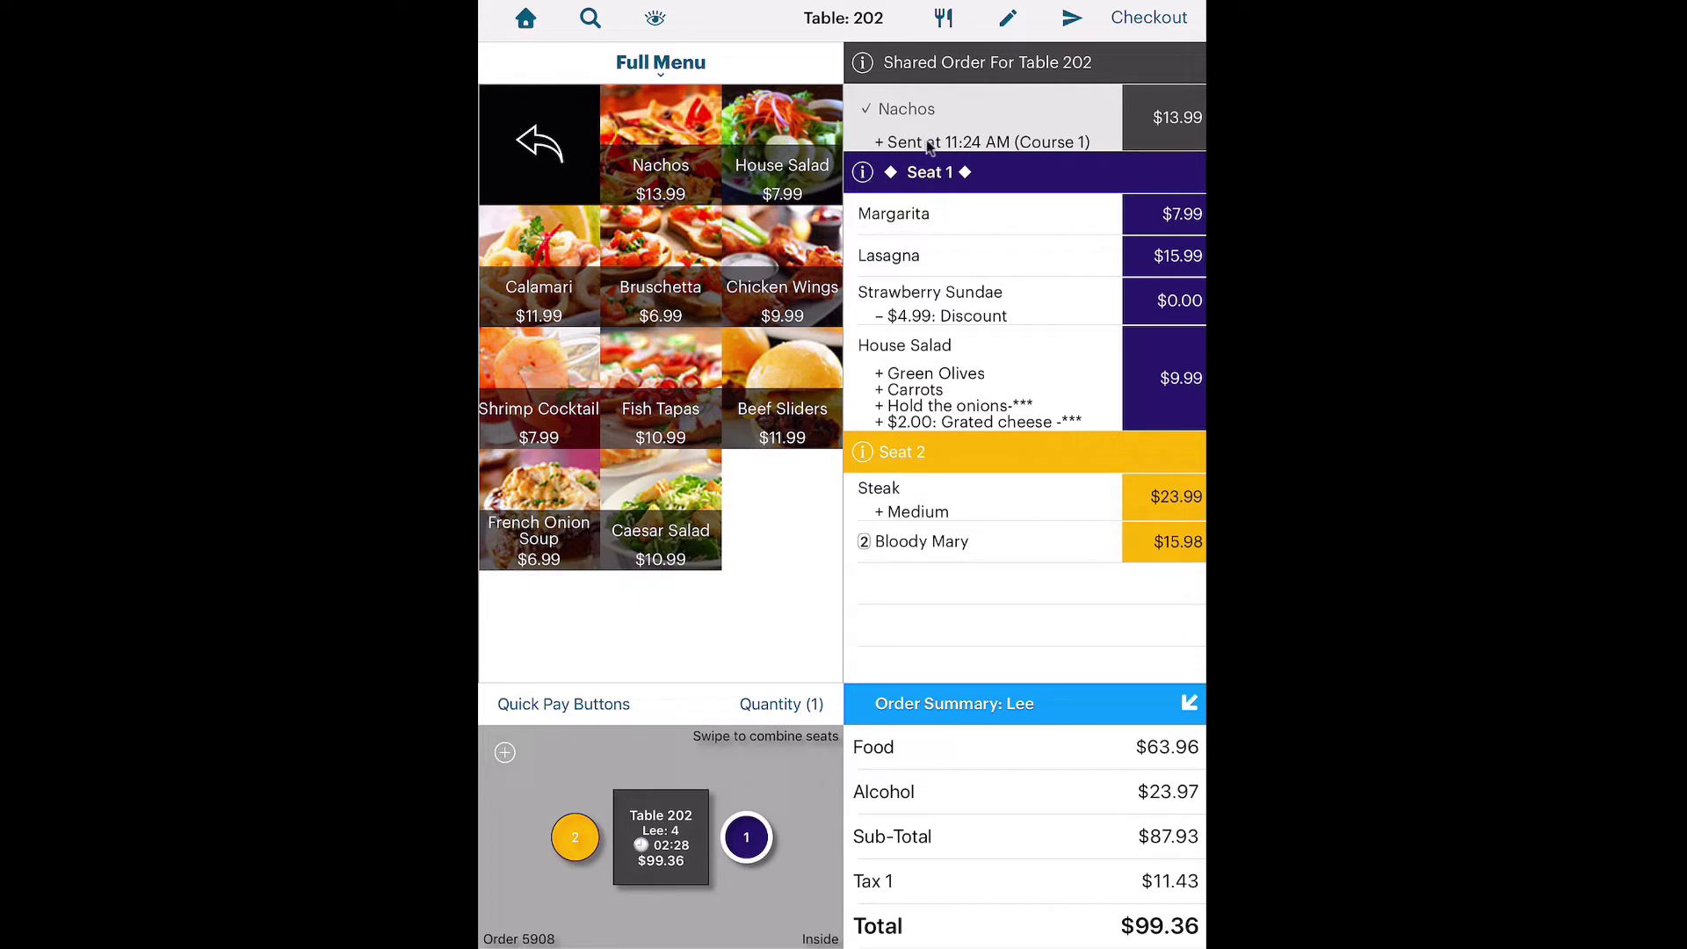
Assign the House Salad to course 2 and send the entire Table 202 order to the kitchen.
{"action": "left_click", "coordinate": [944, 19]}
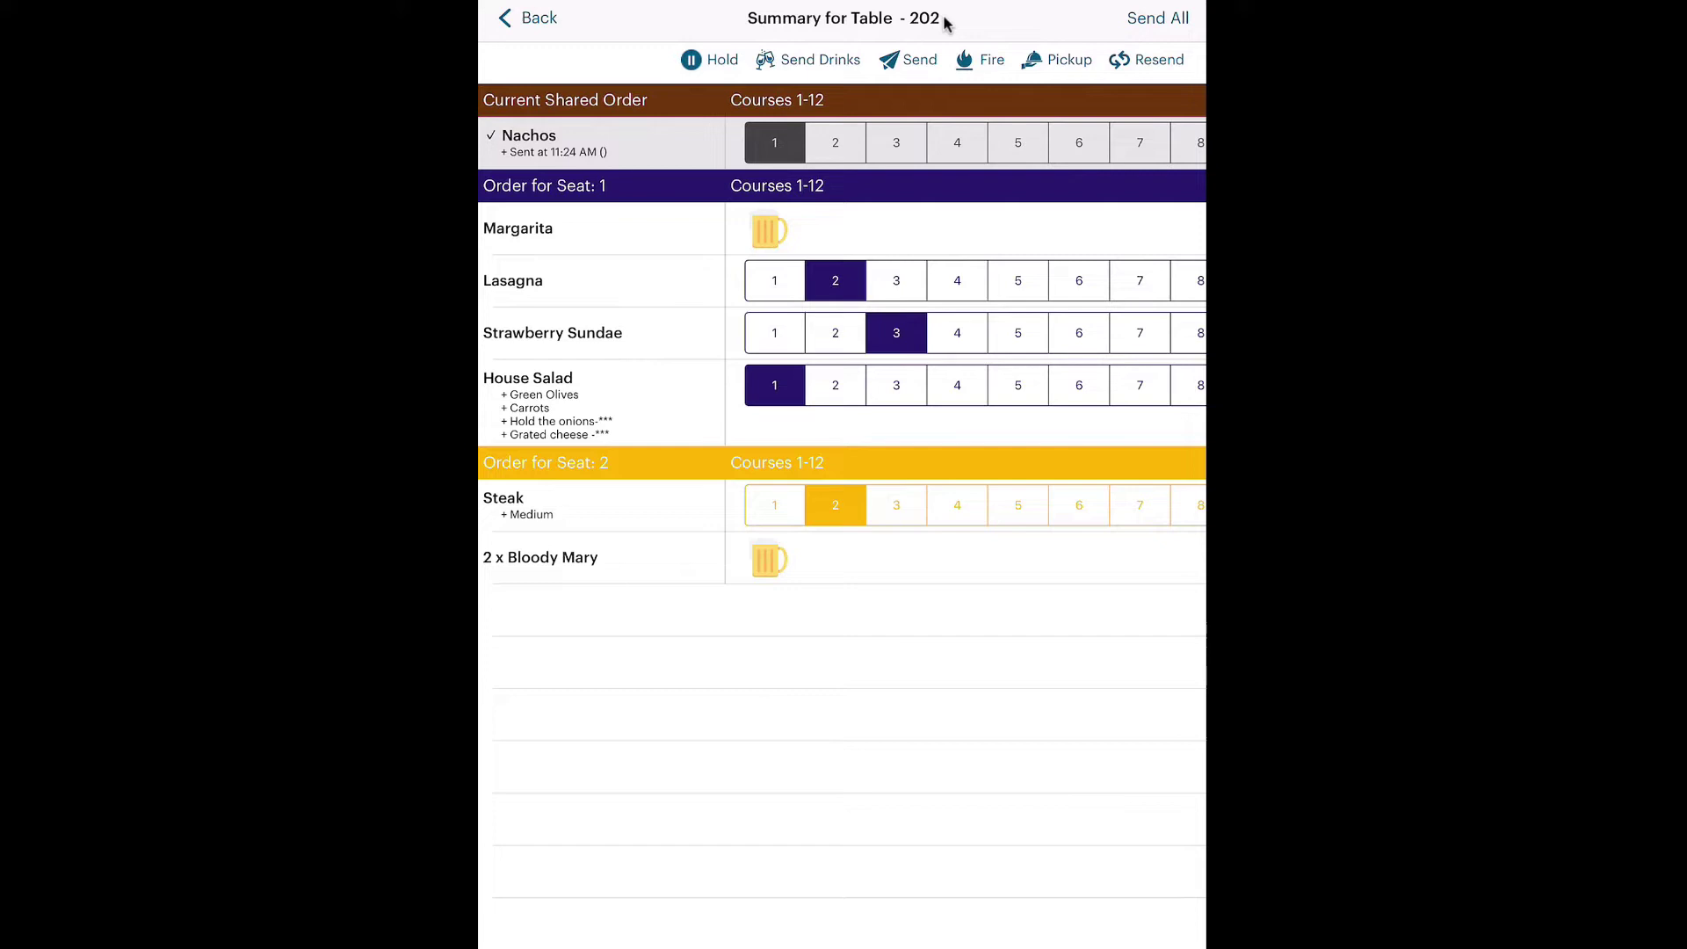
{"action": "left_click", "coordinate": [839, 389]}
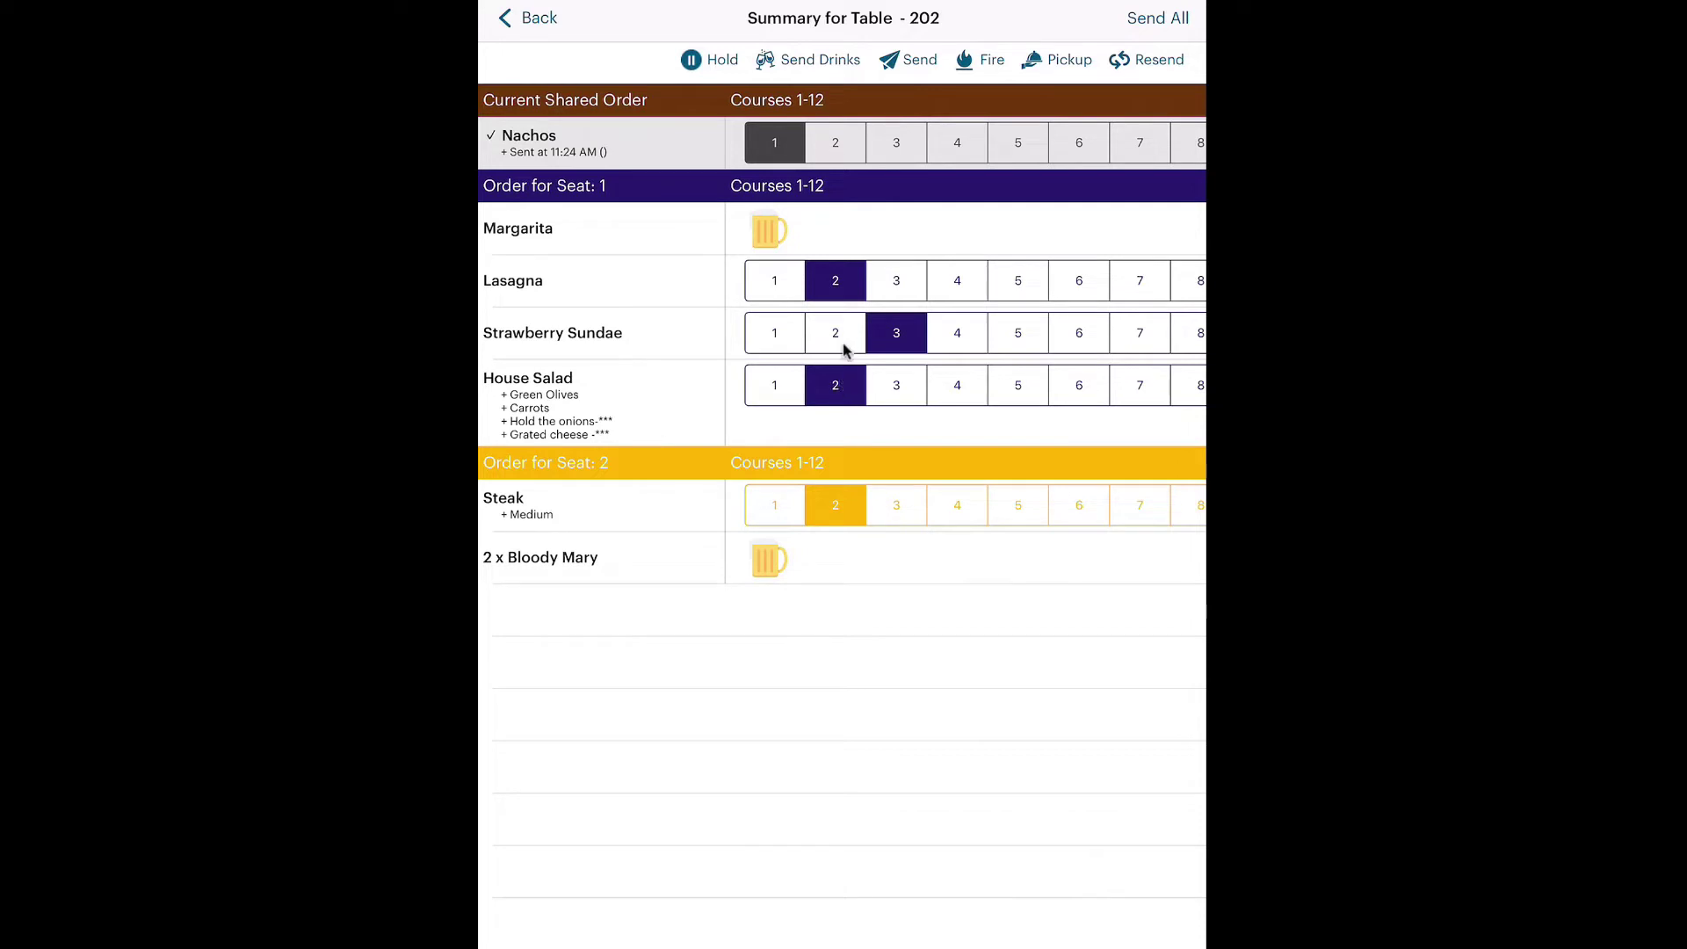
{"action": "left_click", "coordinate": [915, 60]}
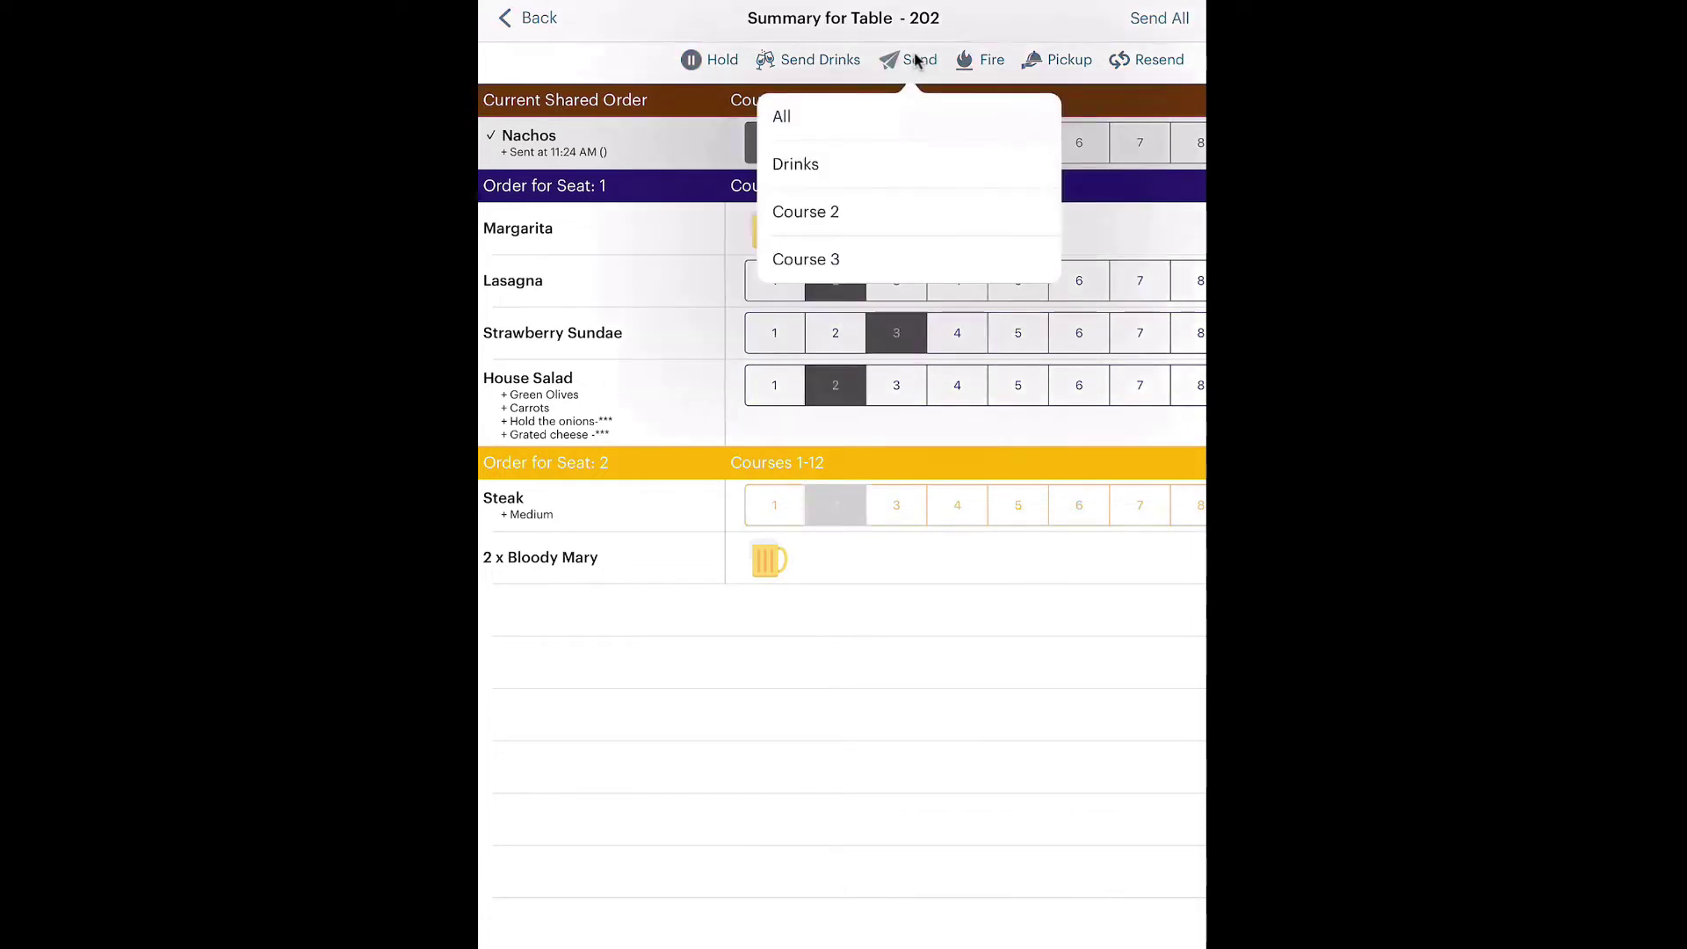
{"action": "left_click", "coordinate": [833, 124]}
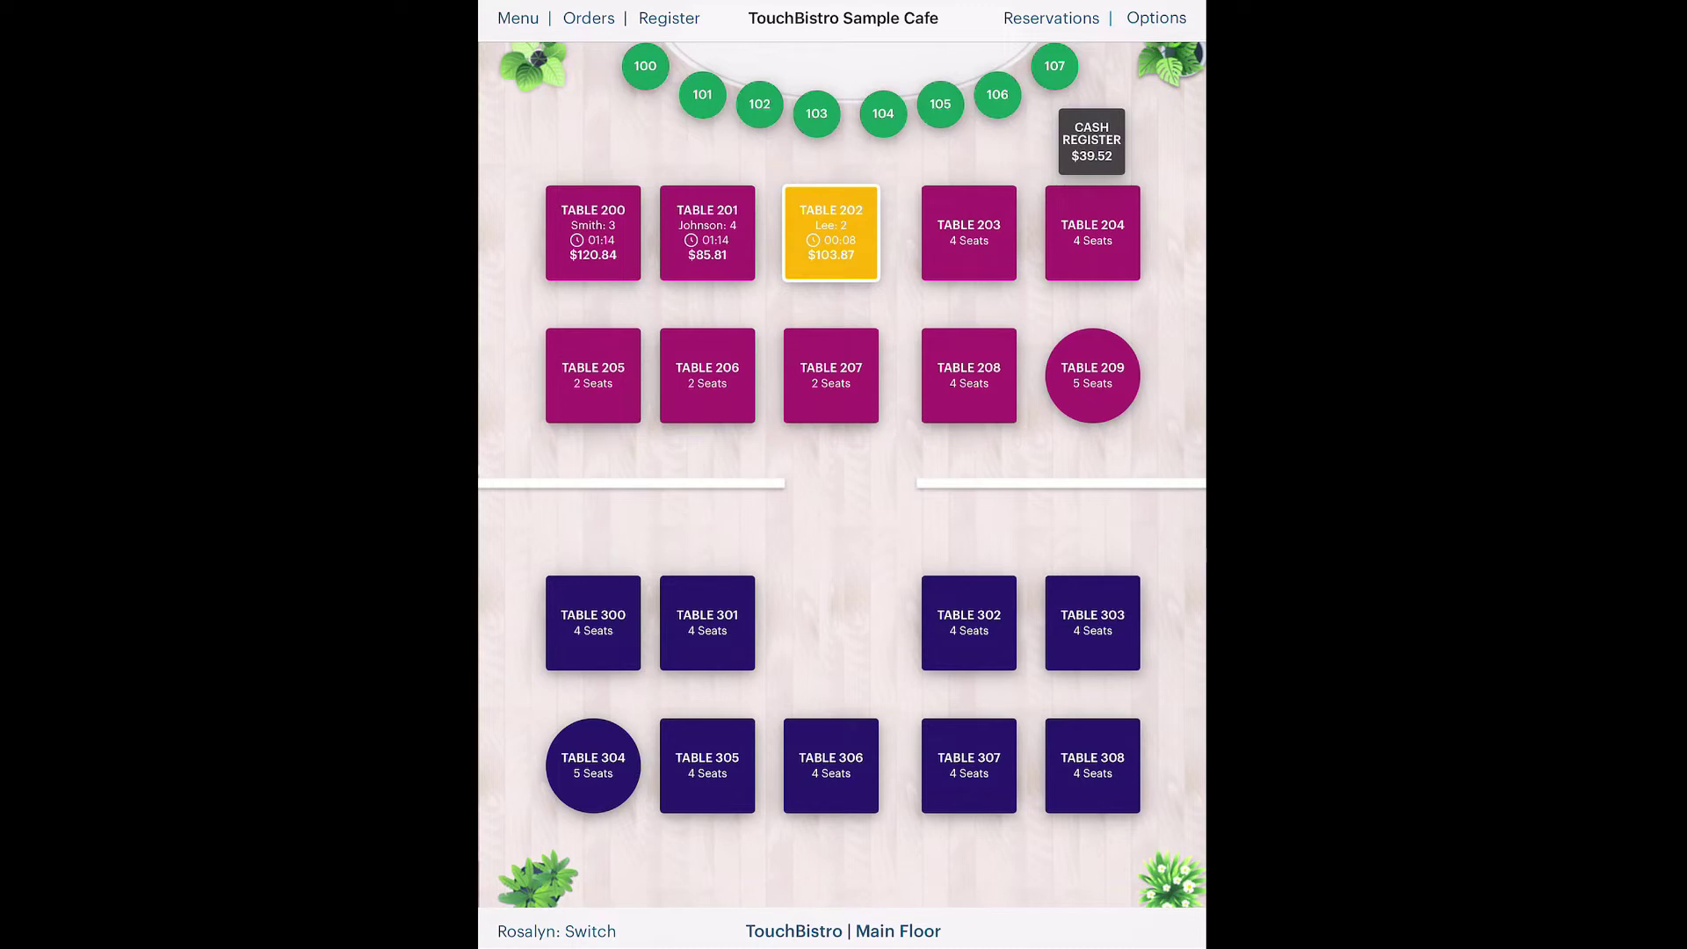
Dismiss Table 202's options and reopen its sent $103.87 order from the Main Floor.
{"action": "left_click", "coordinate": [839, 243]}
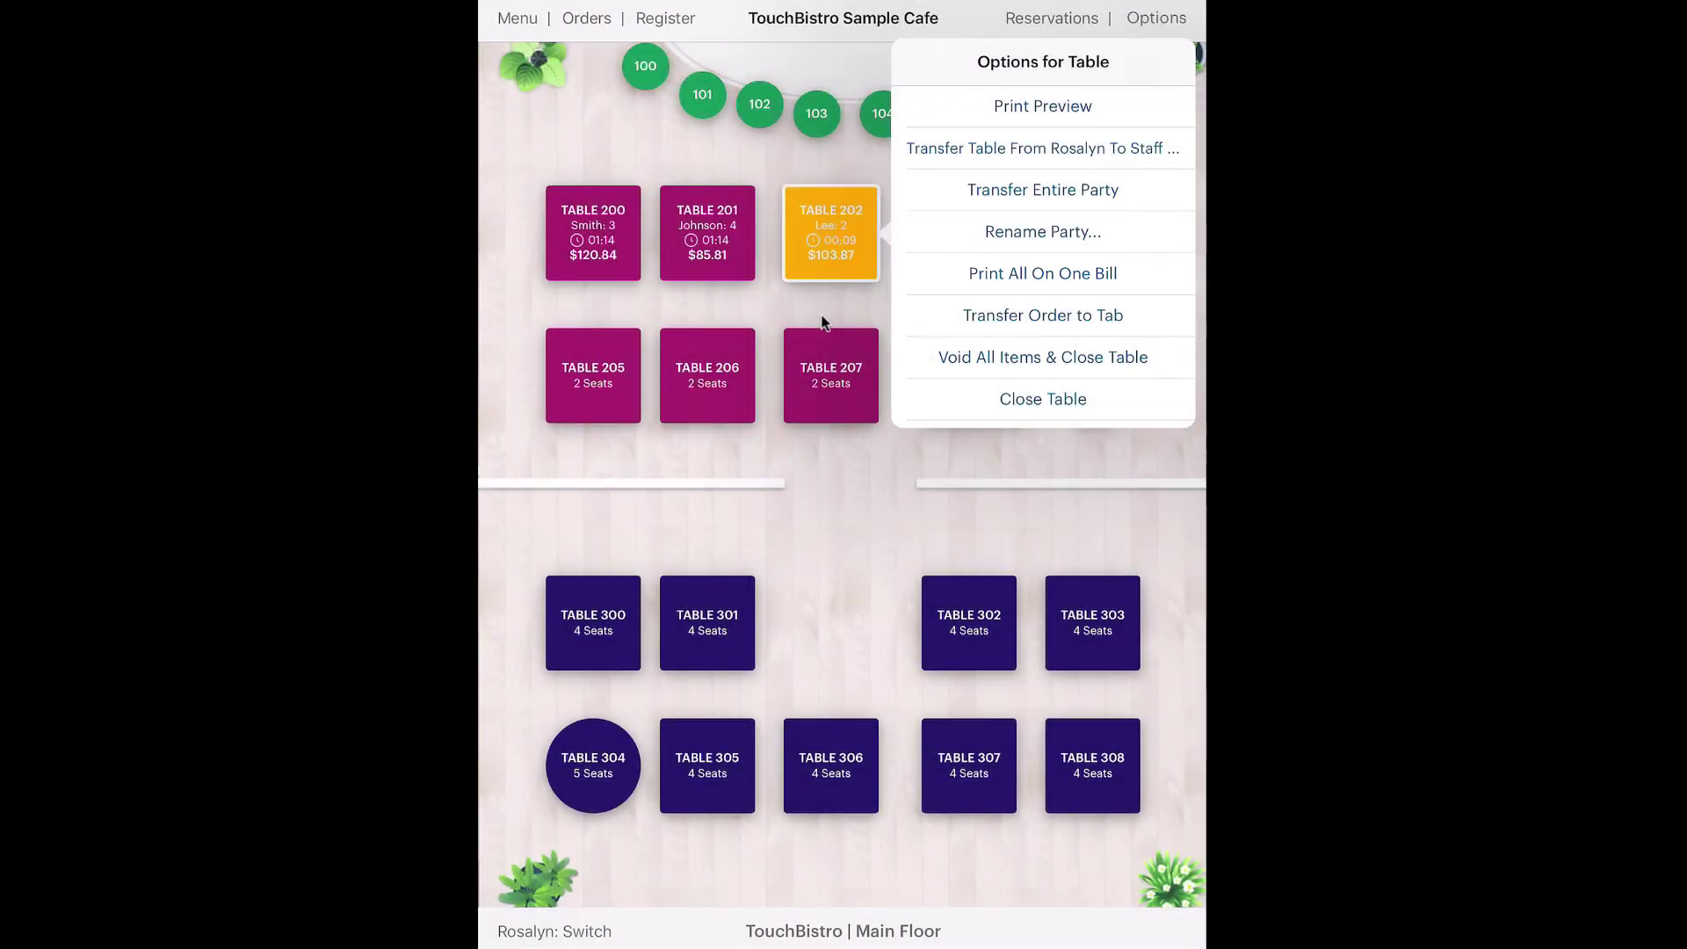
{"action": "left_click", "coordinate": [823, 324]}
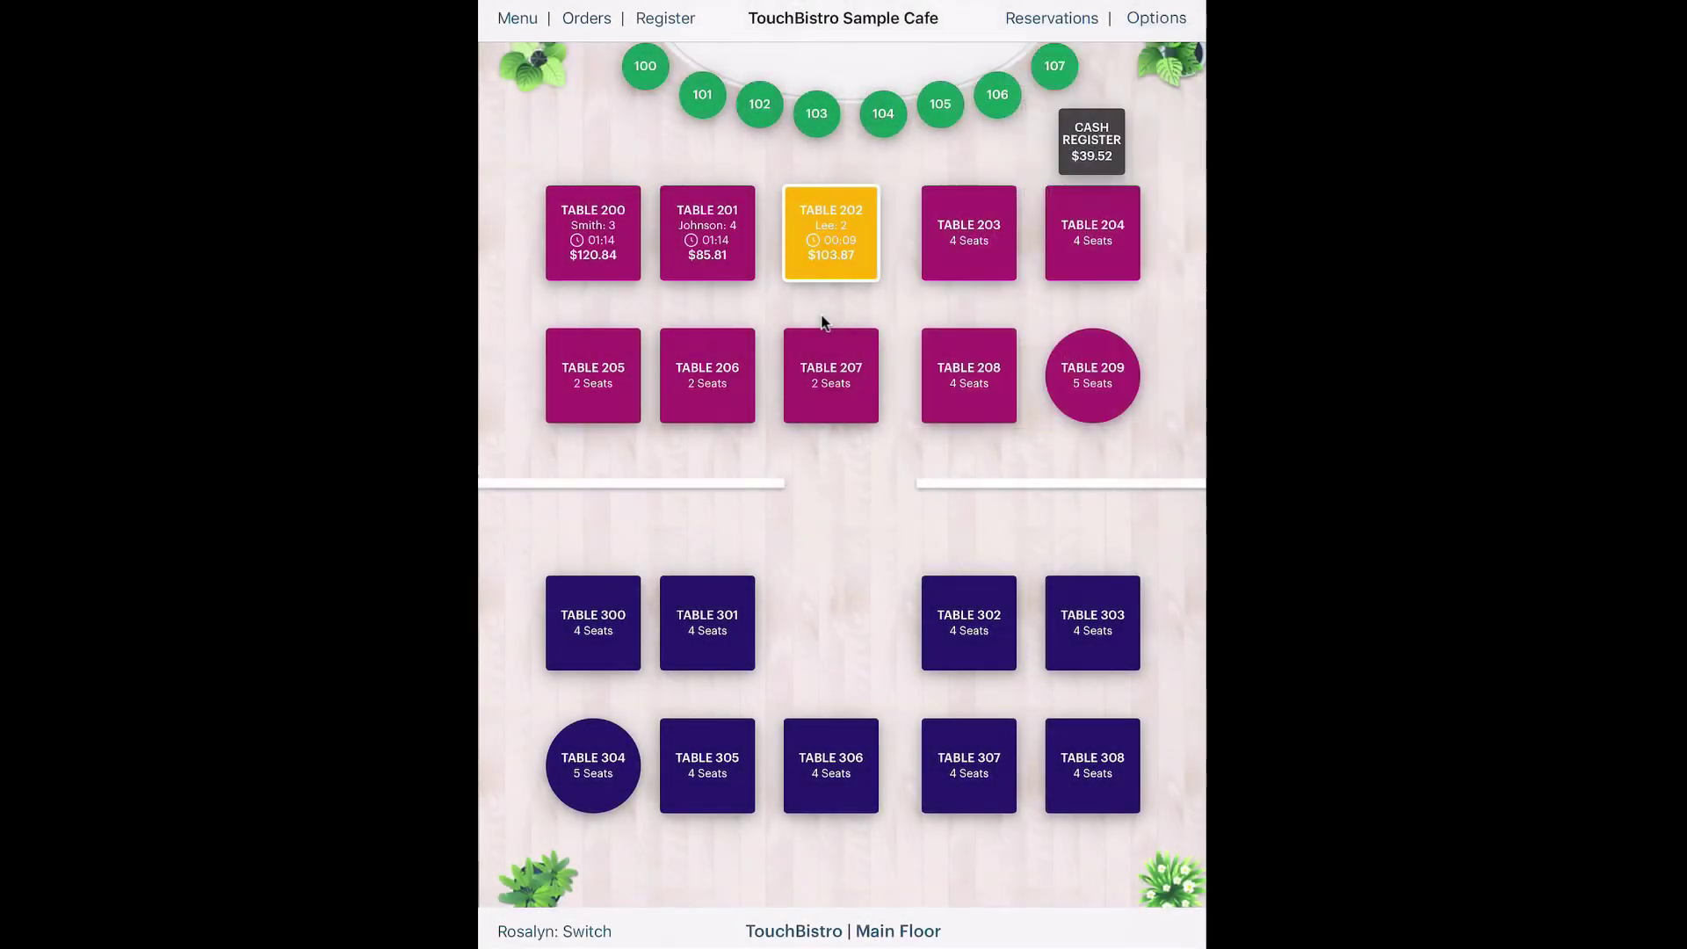
{"action": "left_click", "coordinate": [832, 226]}
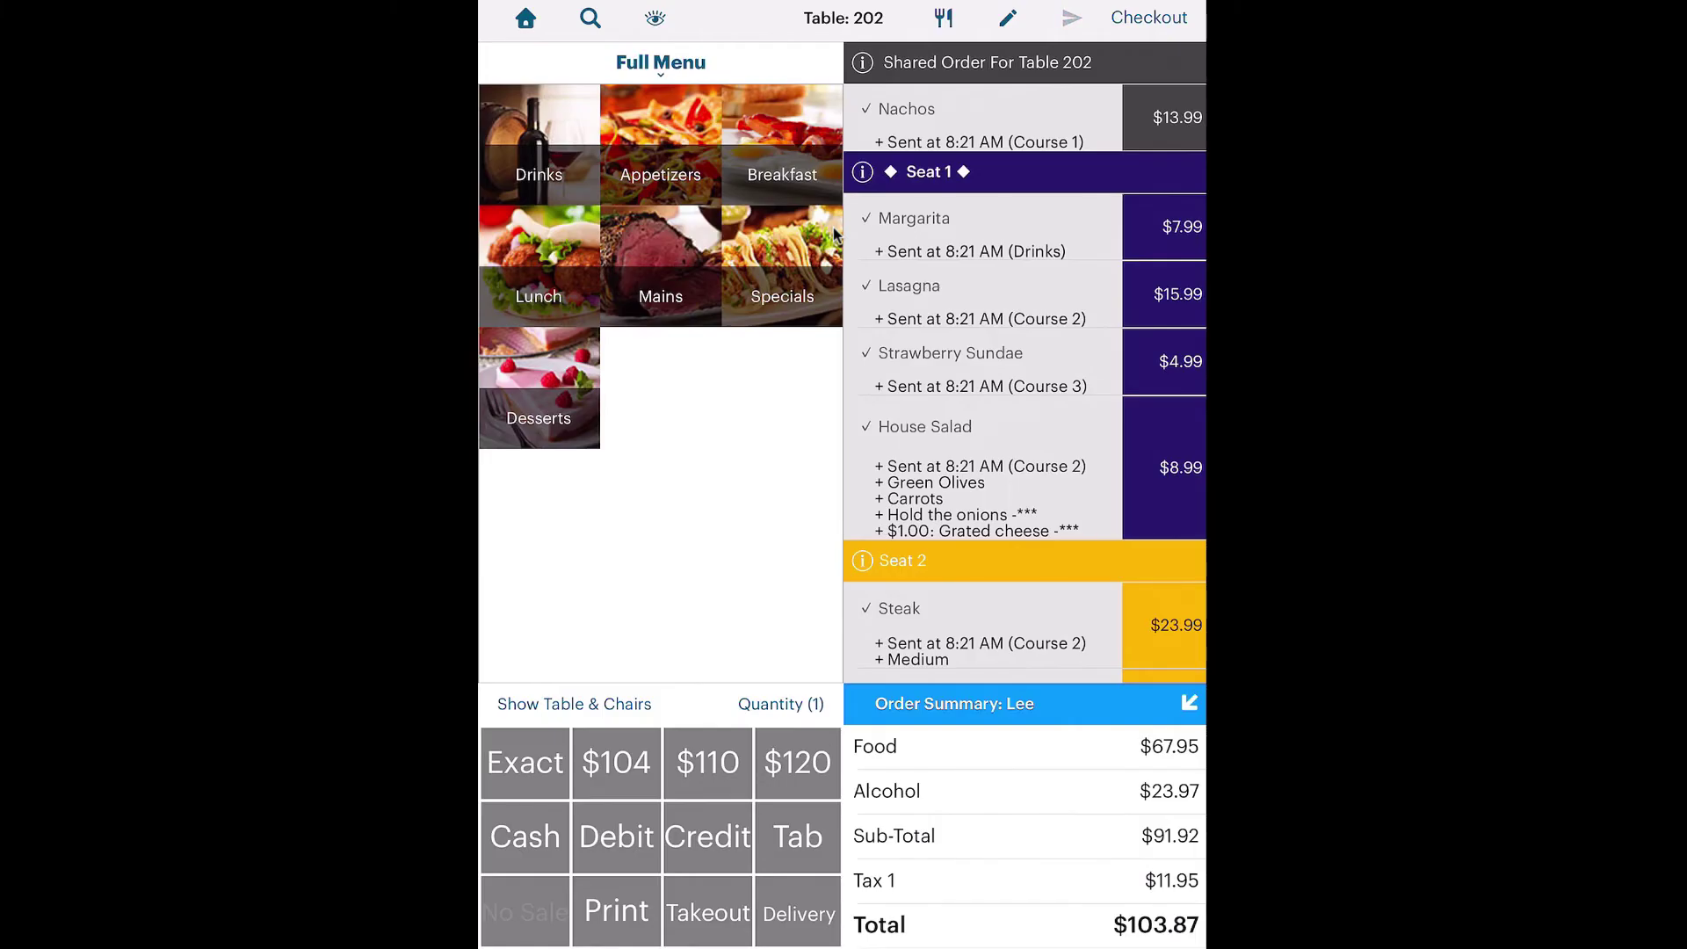
Fire course 2 (Lasagna, House Salad, Steak) for Table 202 and return to the order.
{"action": "left_click", "coordinate": [945, 18]}
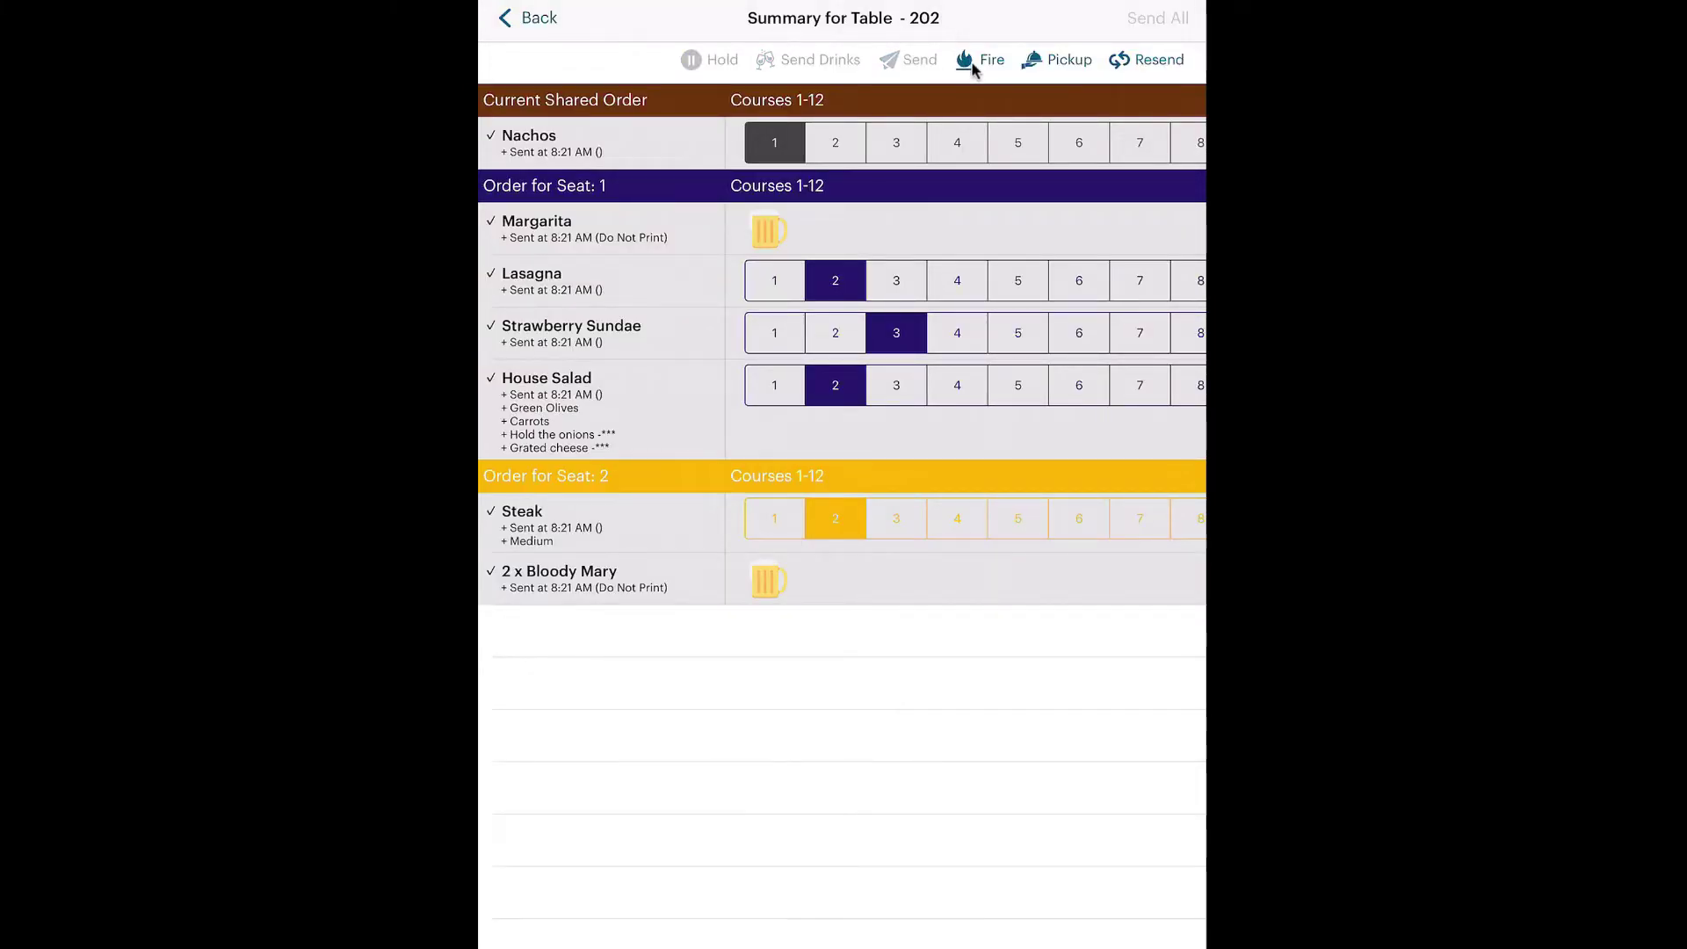
{"action": "left_click", "coordinate": [974, 63]}
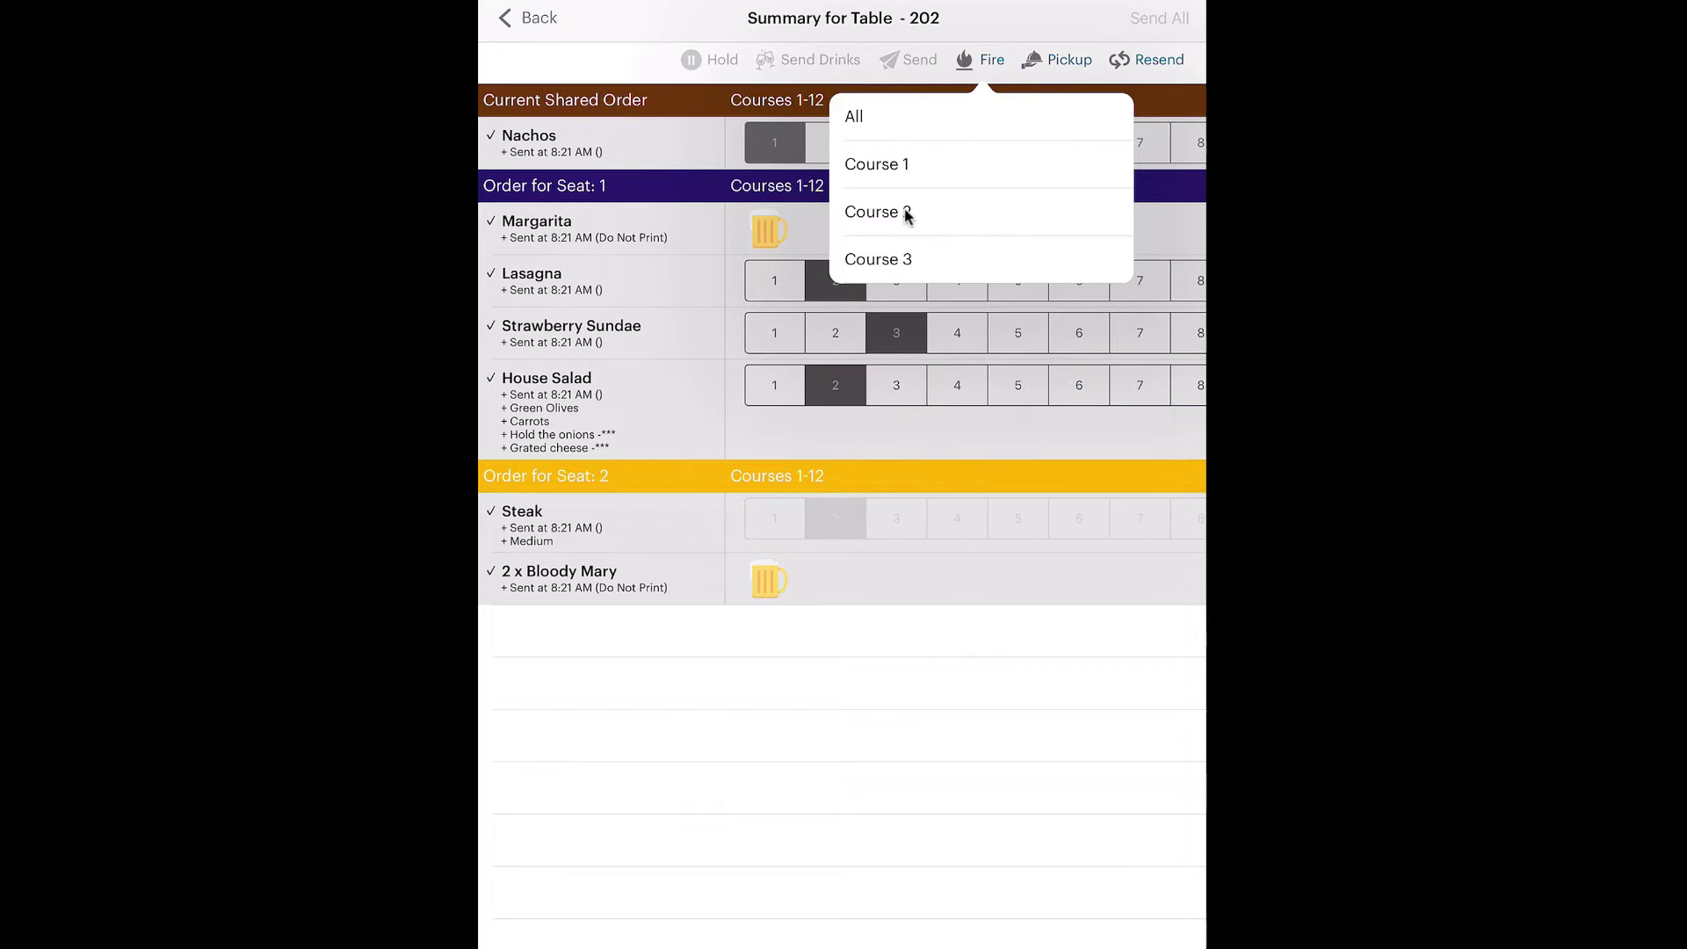
{"action": "left_click", "coordinate": [908, 214]}
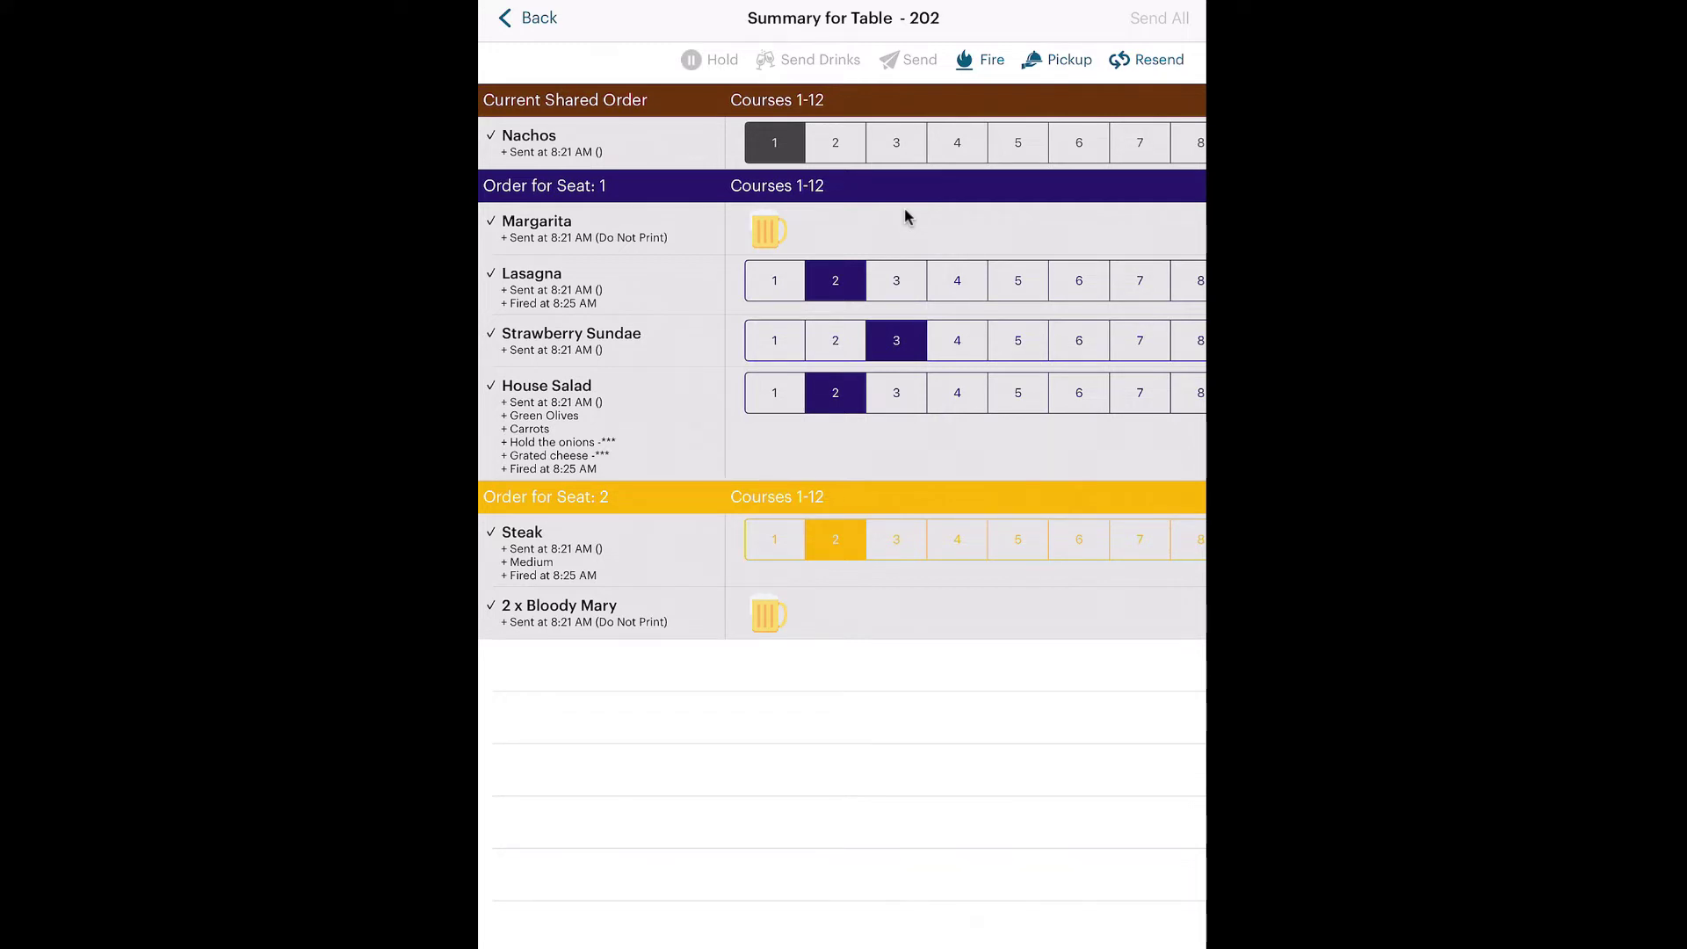
{"action": "left_click", "coordinate": [538, 19]}
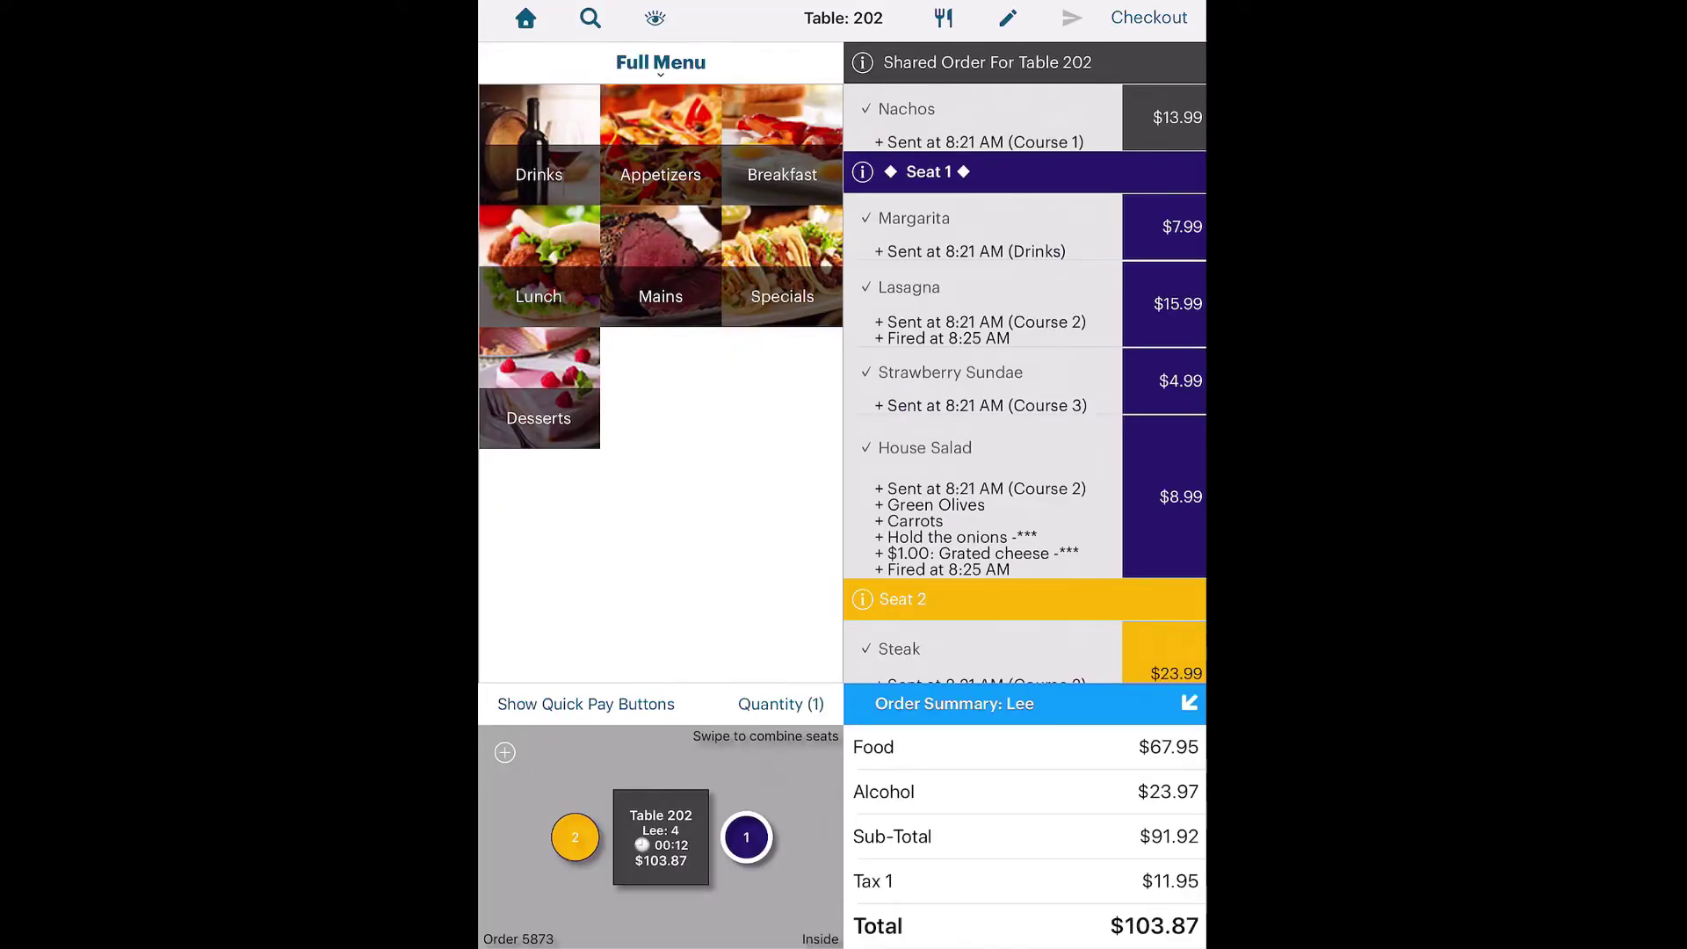
Add Seat 3 with a Limoncello and Beef Sliders and send it to the kitchen.
{"action": "left_click", "coordinate": [499, 754]}
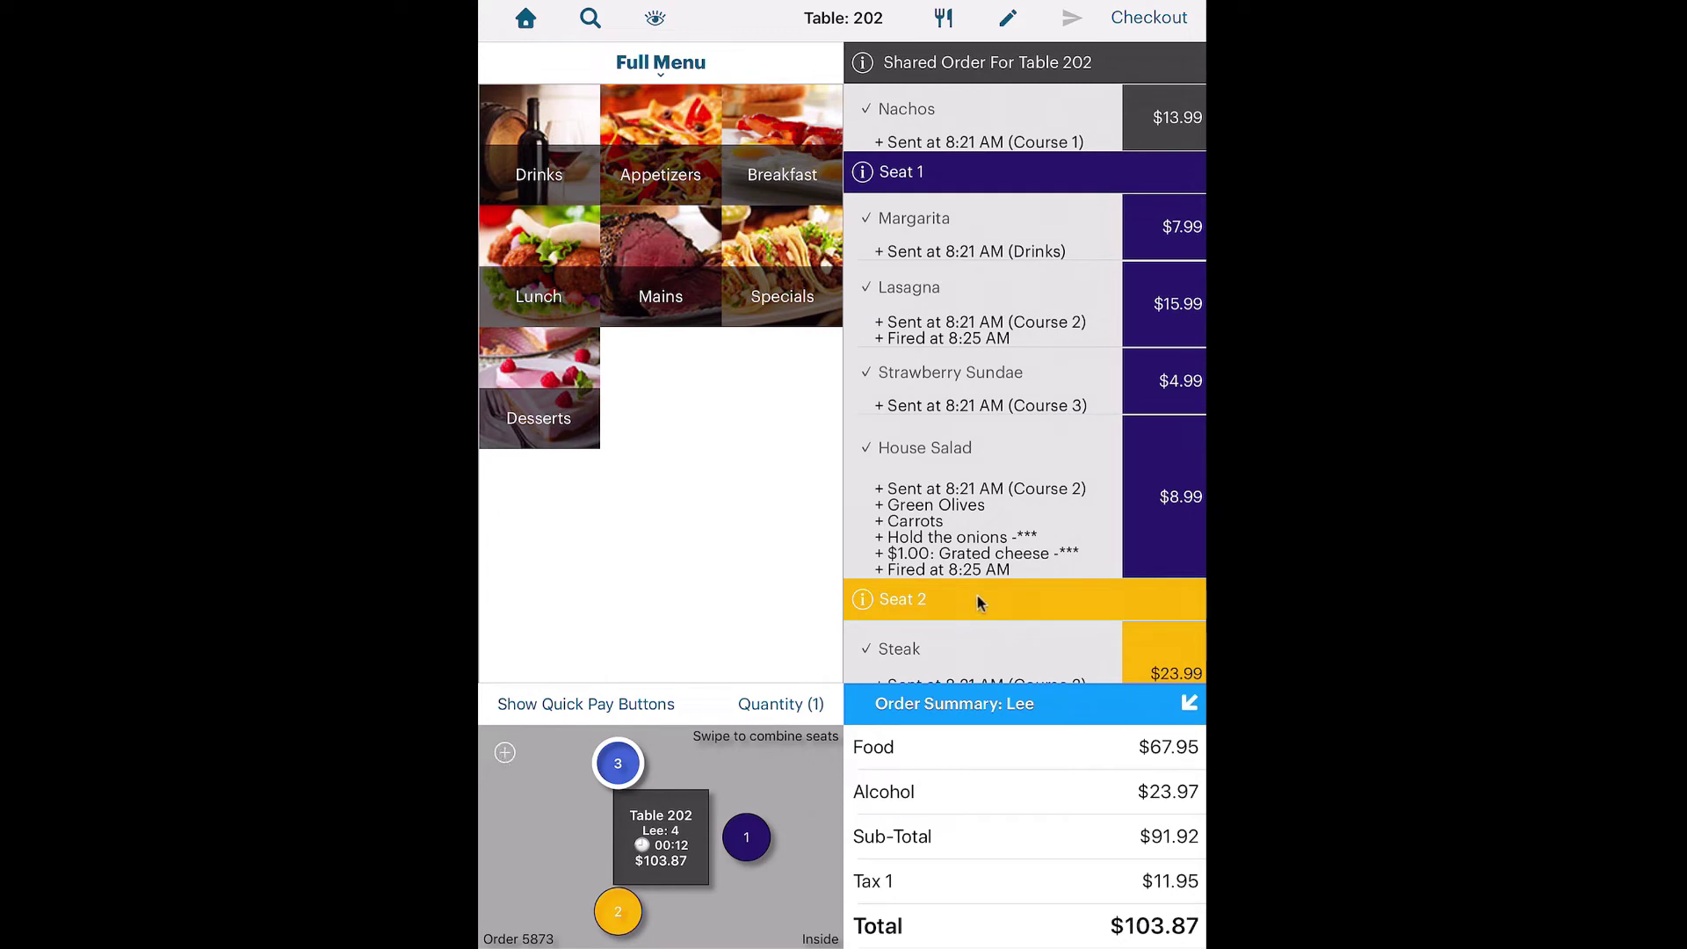
{"action": "scroll", "coordinate": [978, 603], "scroll_direction": "down", "scroll_amount": 3}
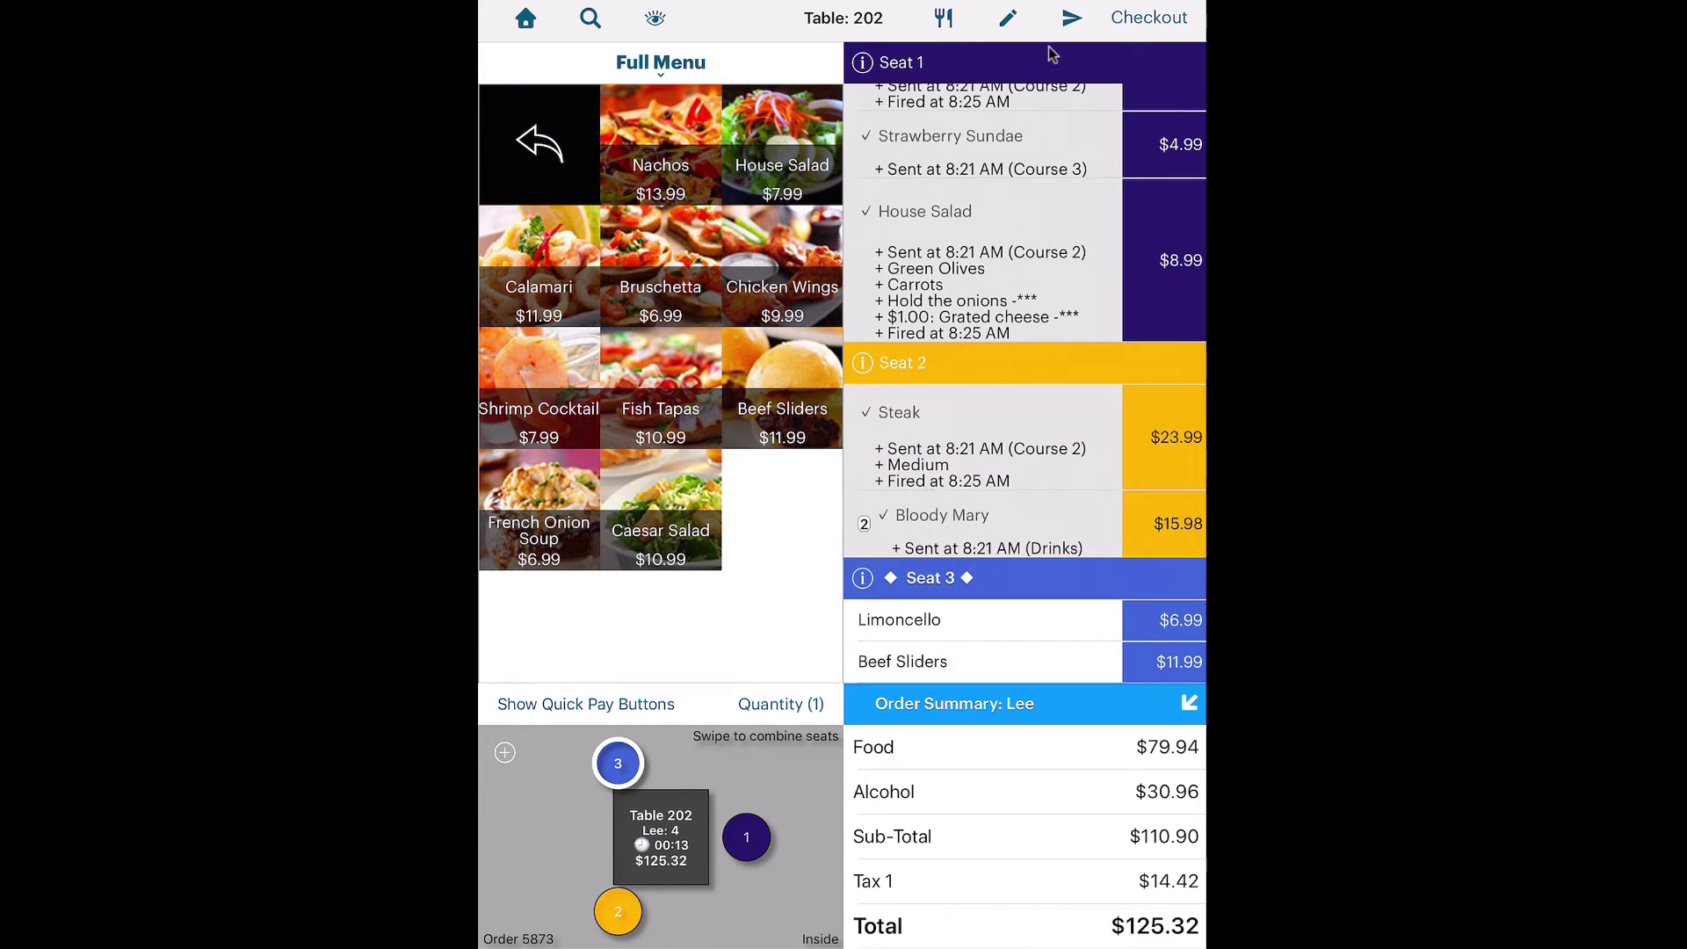
{"action": "left_click", "coordinate": [1065, 21]}
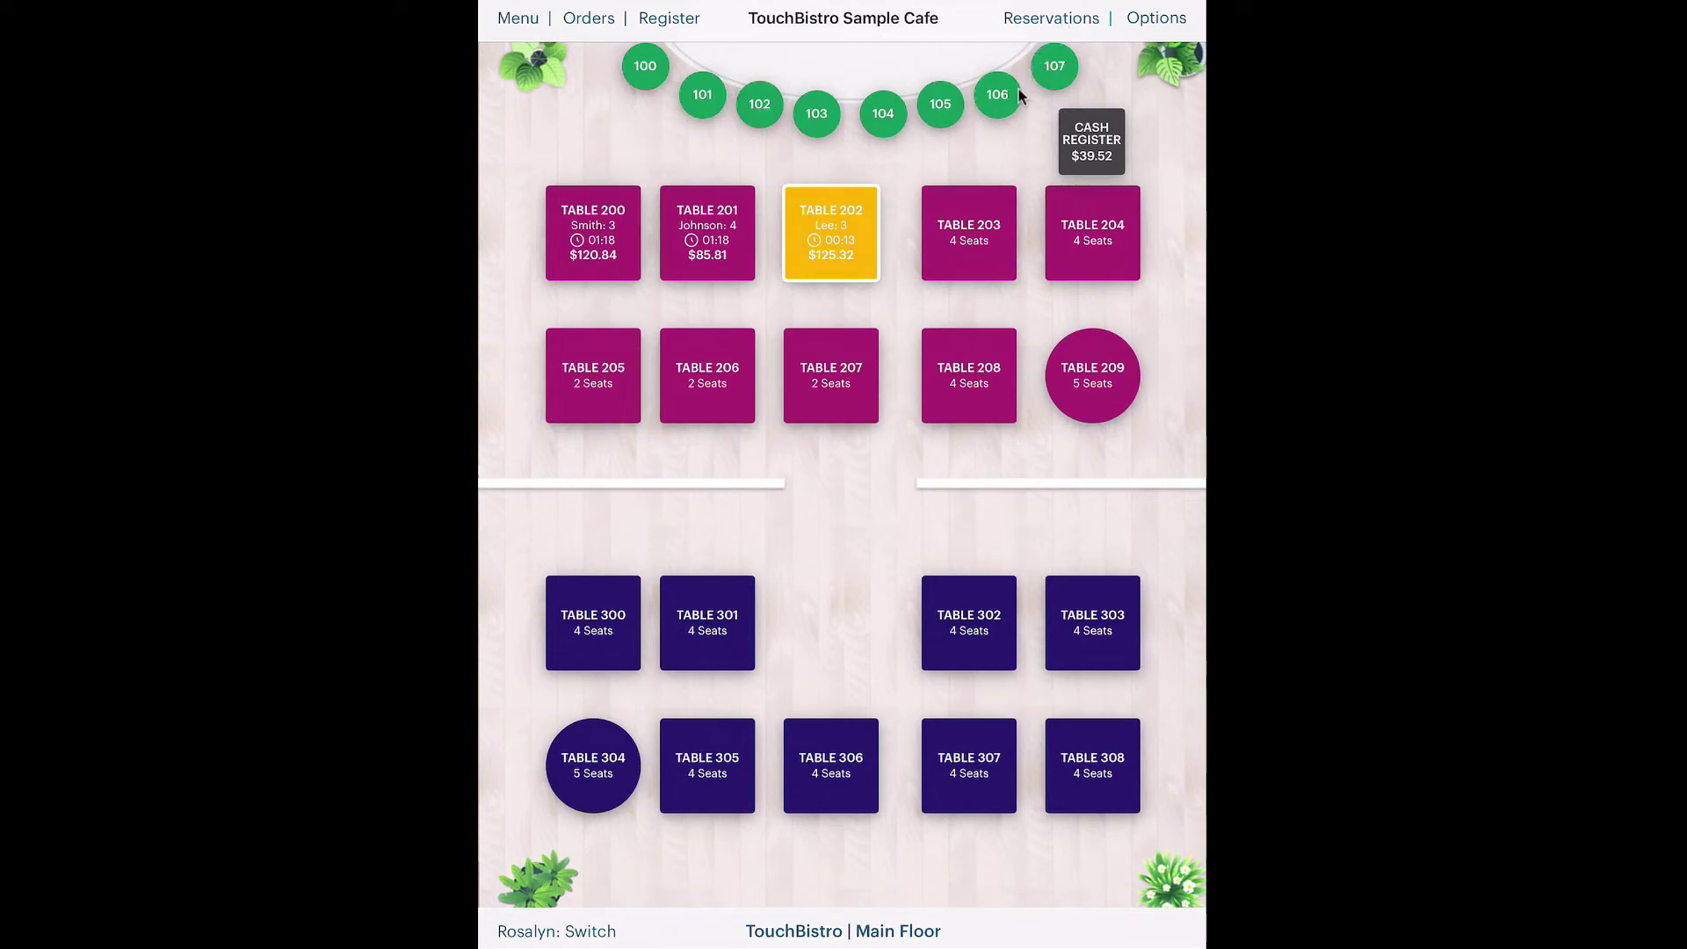
Open Table 202 from the Main Floor map to view its $125.32 order.
{"action": "left_click", "coordinate": [818, 242]}
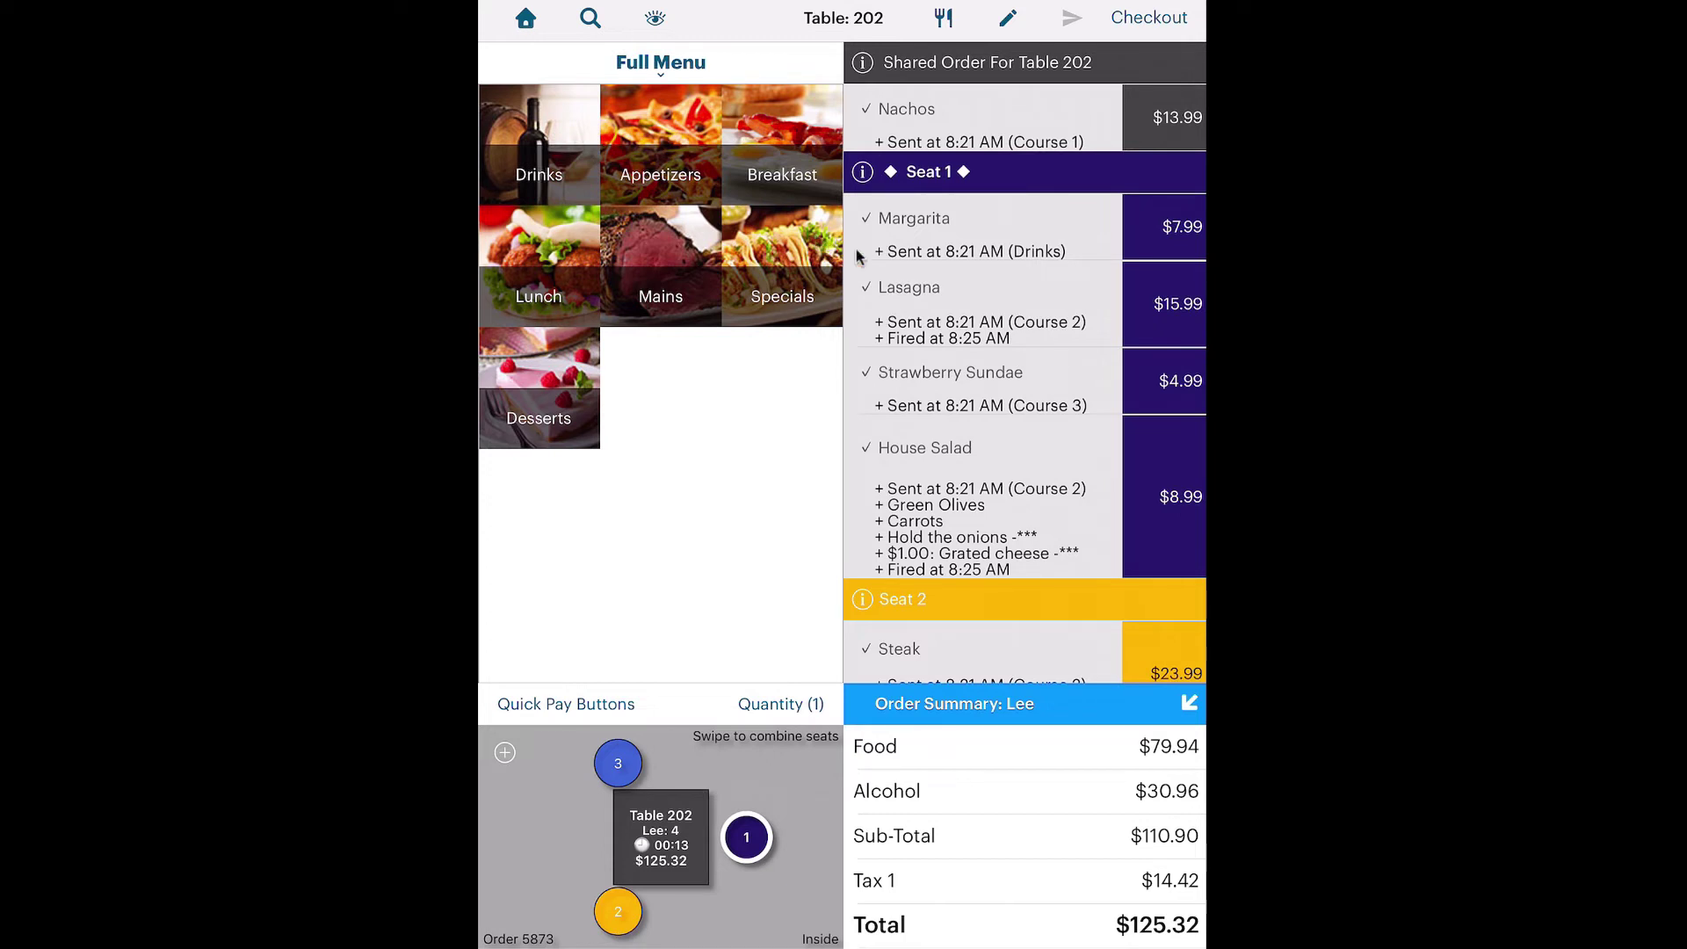
Use Split Item Among Seats to share the Nachos between Seats 1 and 2 at $7.00 each.
{"action": "left_click", "coordinate": [985, 109]}
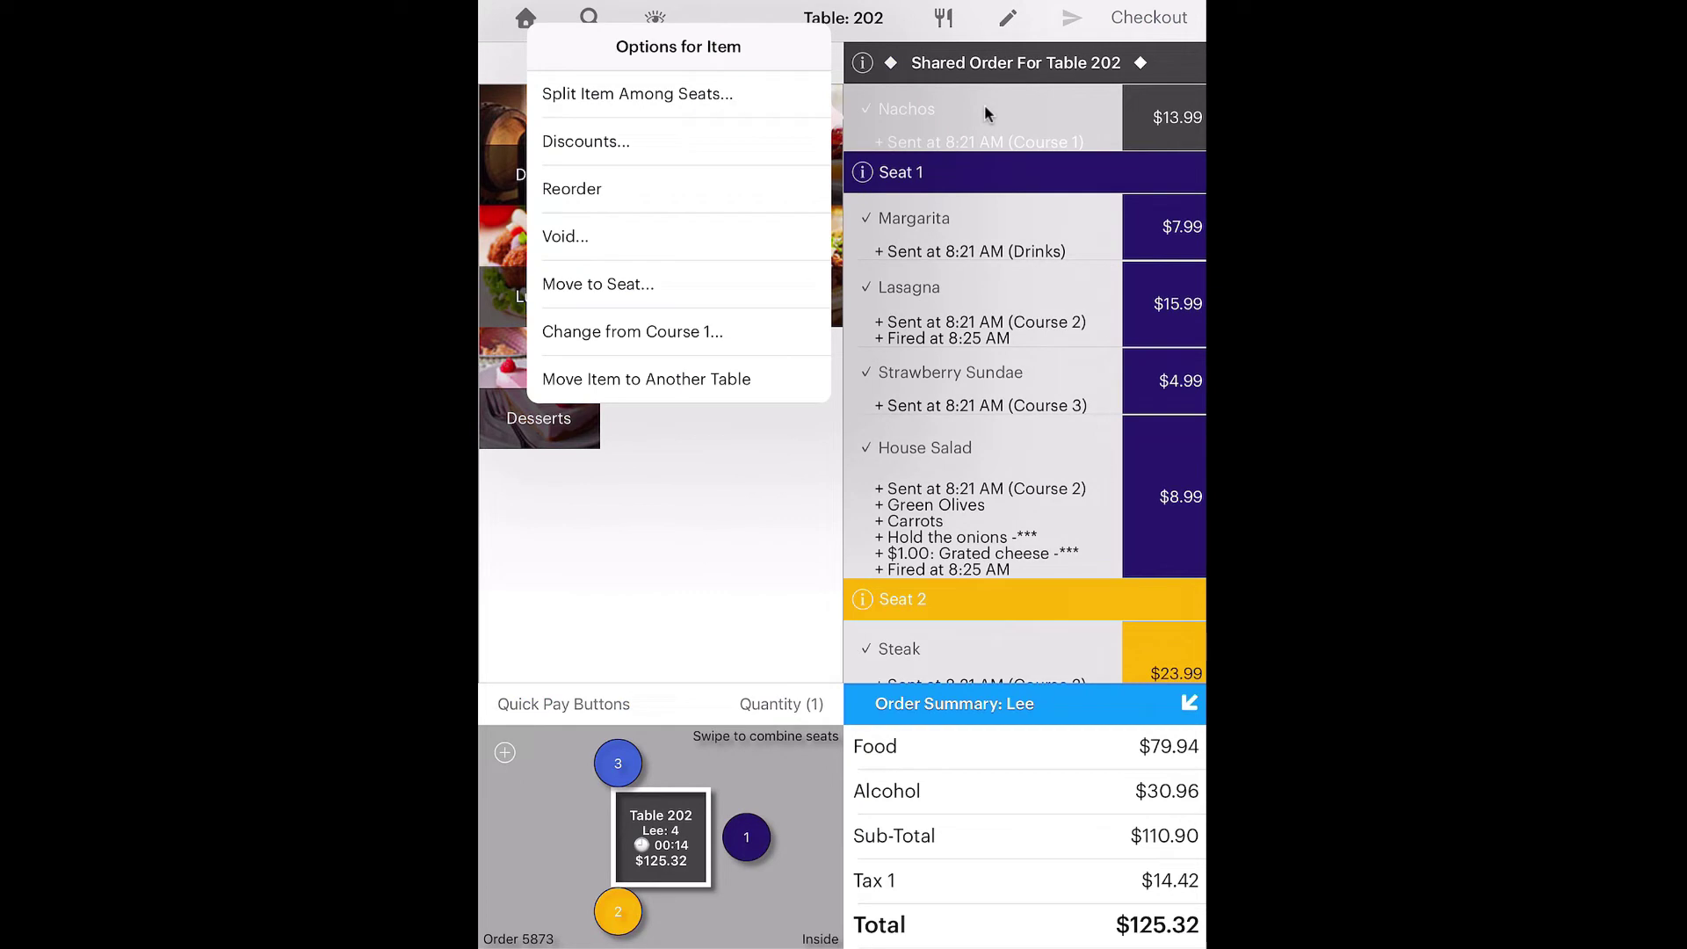
{"action": "left_click", "coordinate": [736, 97]}
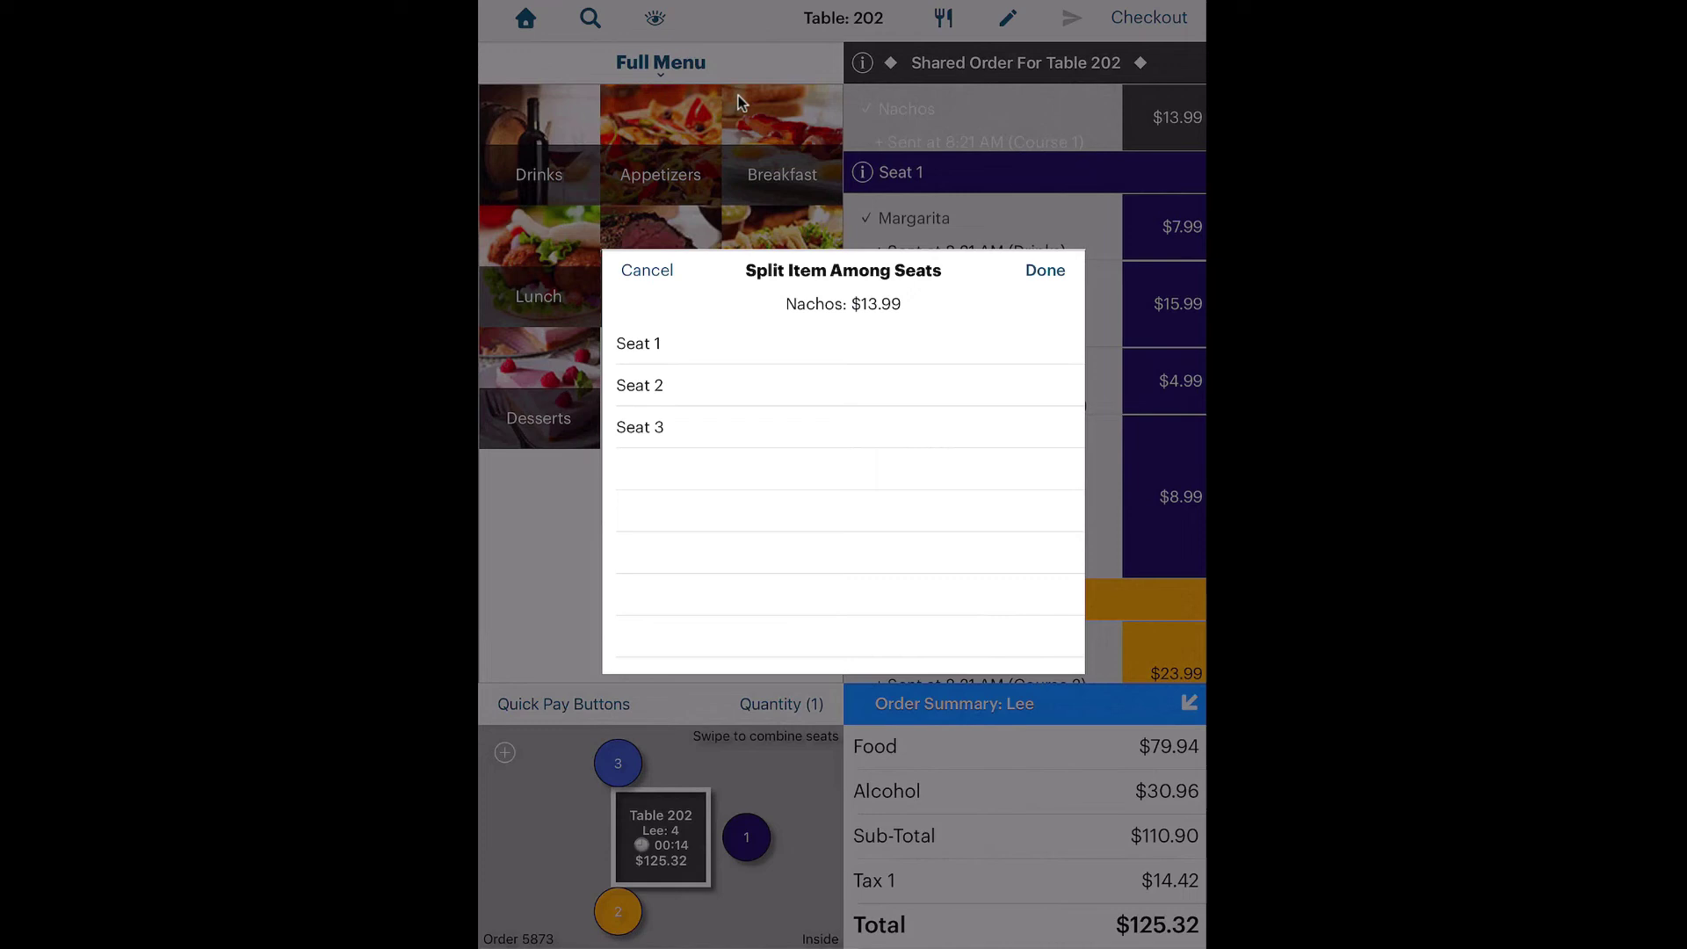
{"action": "left_click", "coordinate": [682, 347]}
{"action": "left_click", "coordinate": [694, 389]}
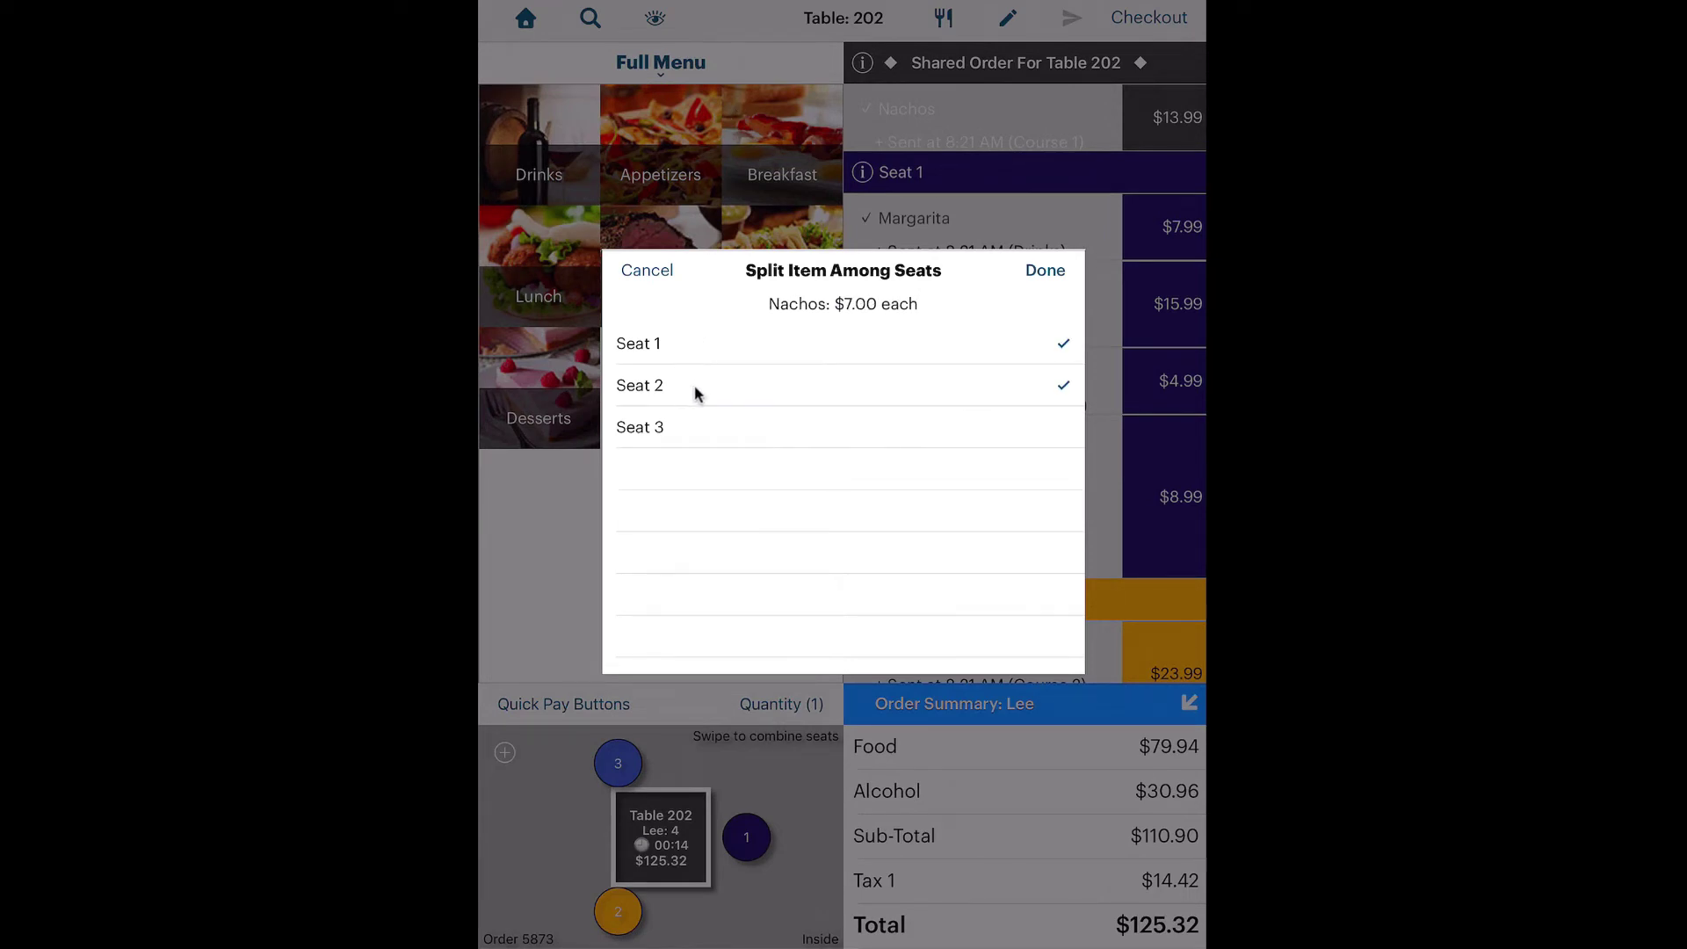
{"action": "left_click", "coordinate": [1041, 273]}
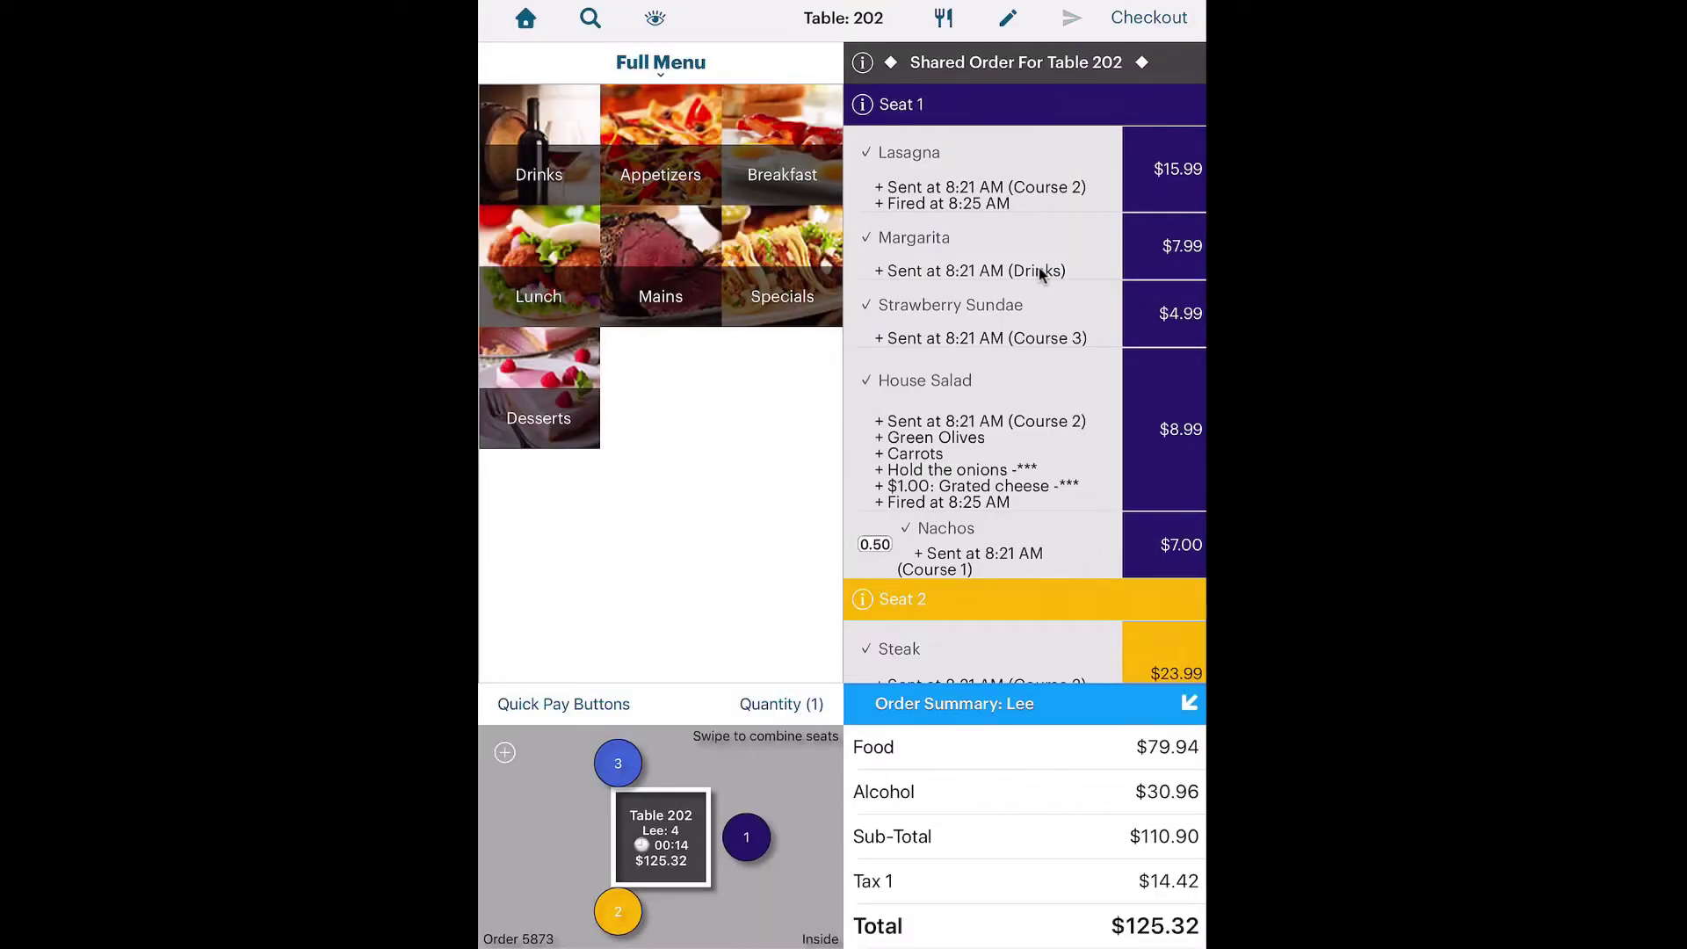
Combine Seat 2 with Seat 3, then add a $6.99 Mojito from Drinks to Seat 3.
{"action": "scroll", "coordinate": [1057, 314], "scroll_direction": "down", "scroll_amount": 5}
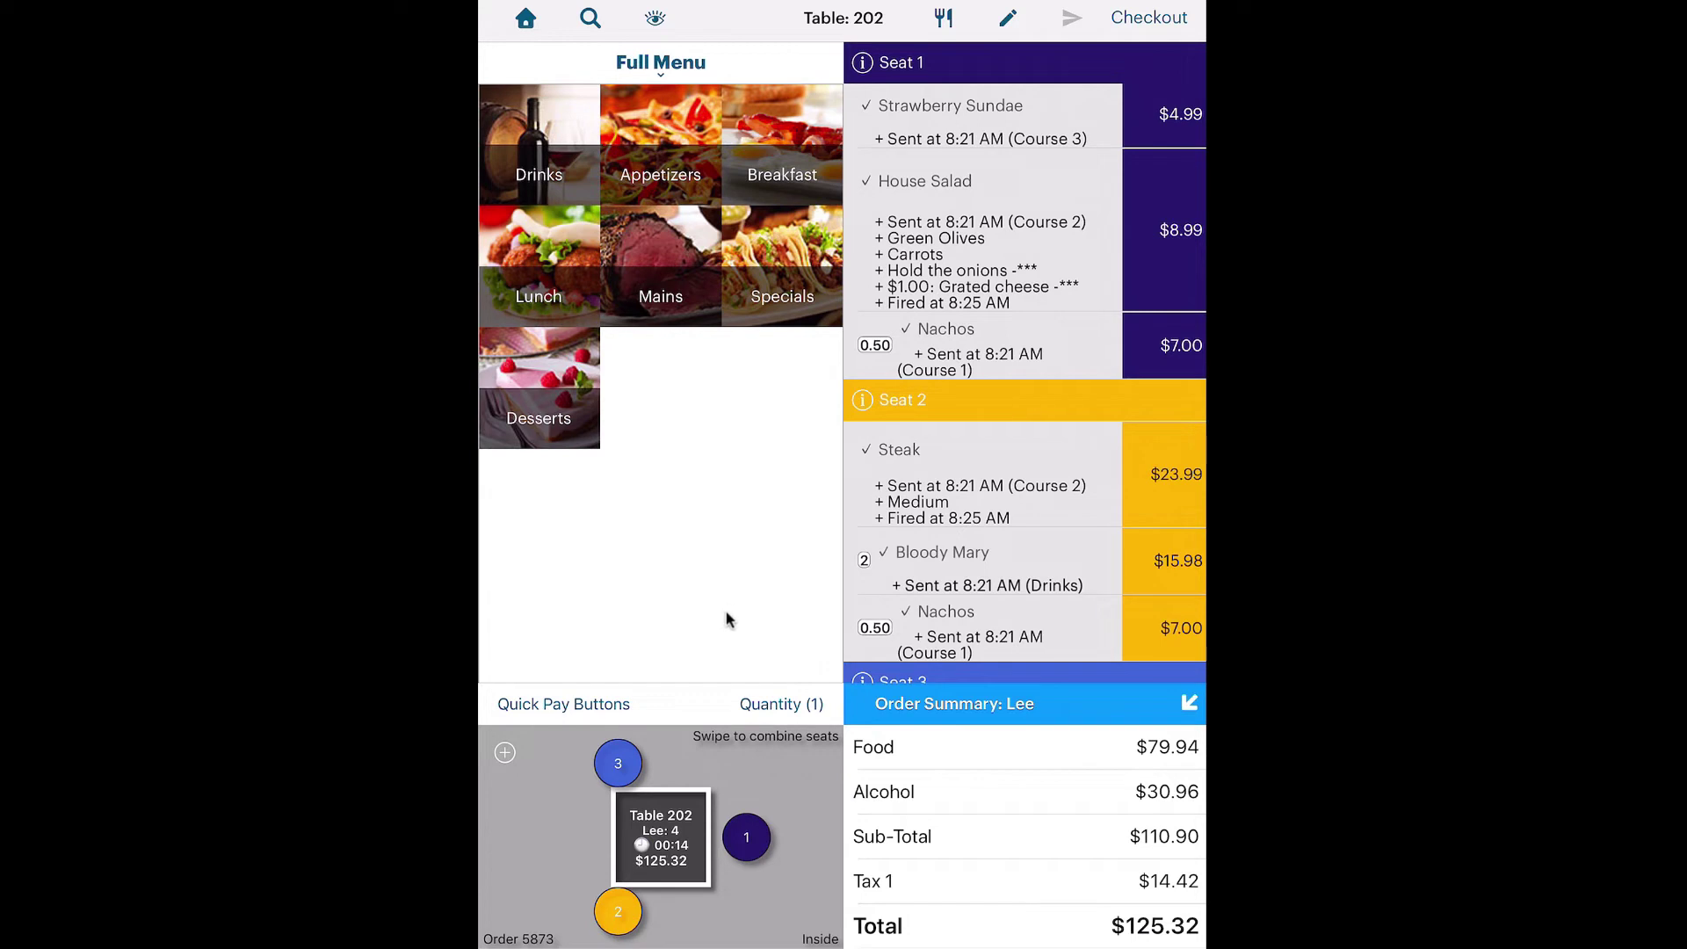
{"action": "left_click_drag", "start_coordinate": [619, 920], "coordinate": [636, 773]}
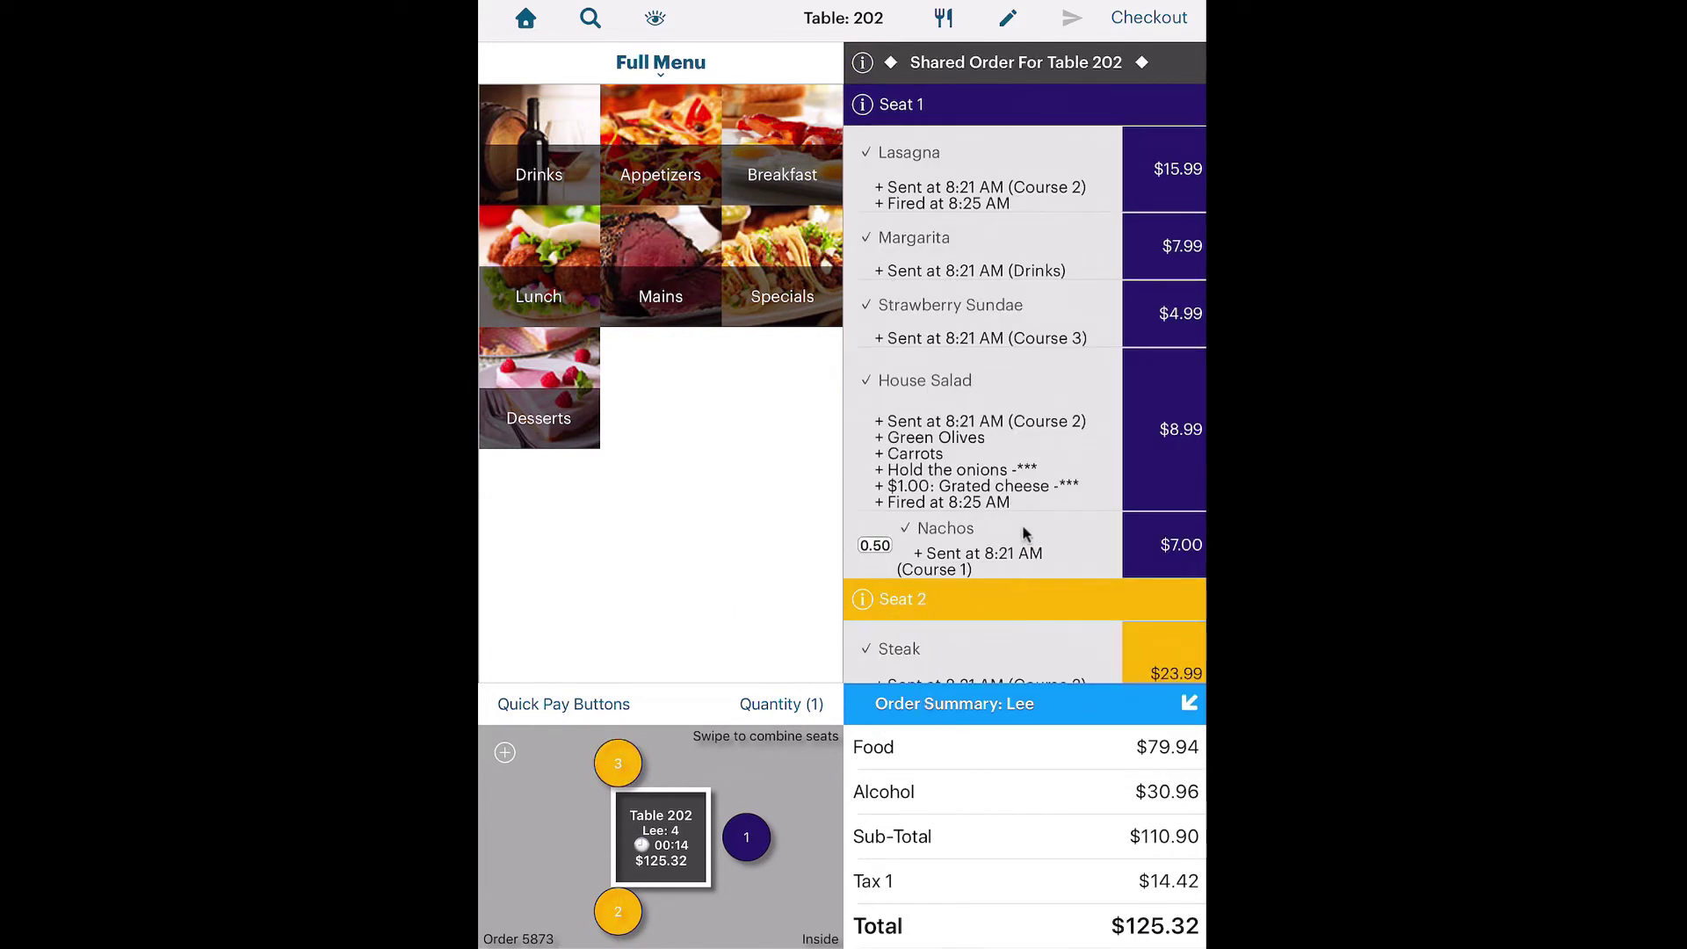
{"action": "scroll", "coordinate": [1021, 524], "scroll_direction": "down", "scroll_amount": 5}
{"action": "scroll", "coordinate": [1024, 532], "scroll_direction": "down", "scroll_amount": 3}
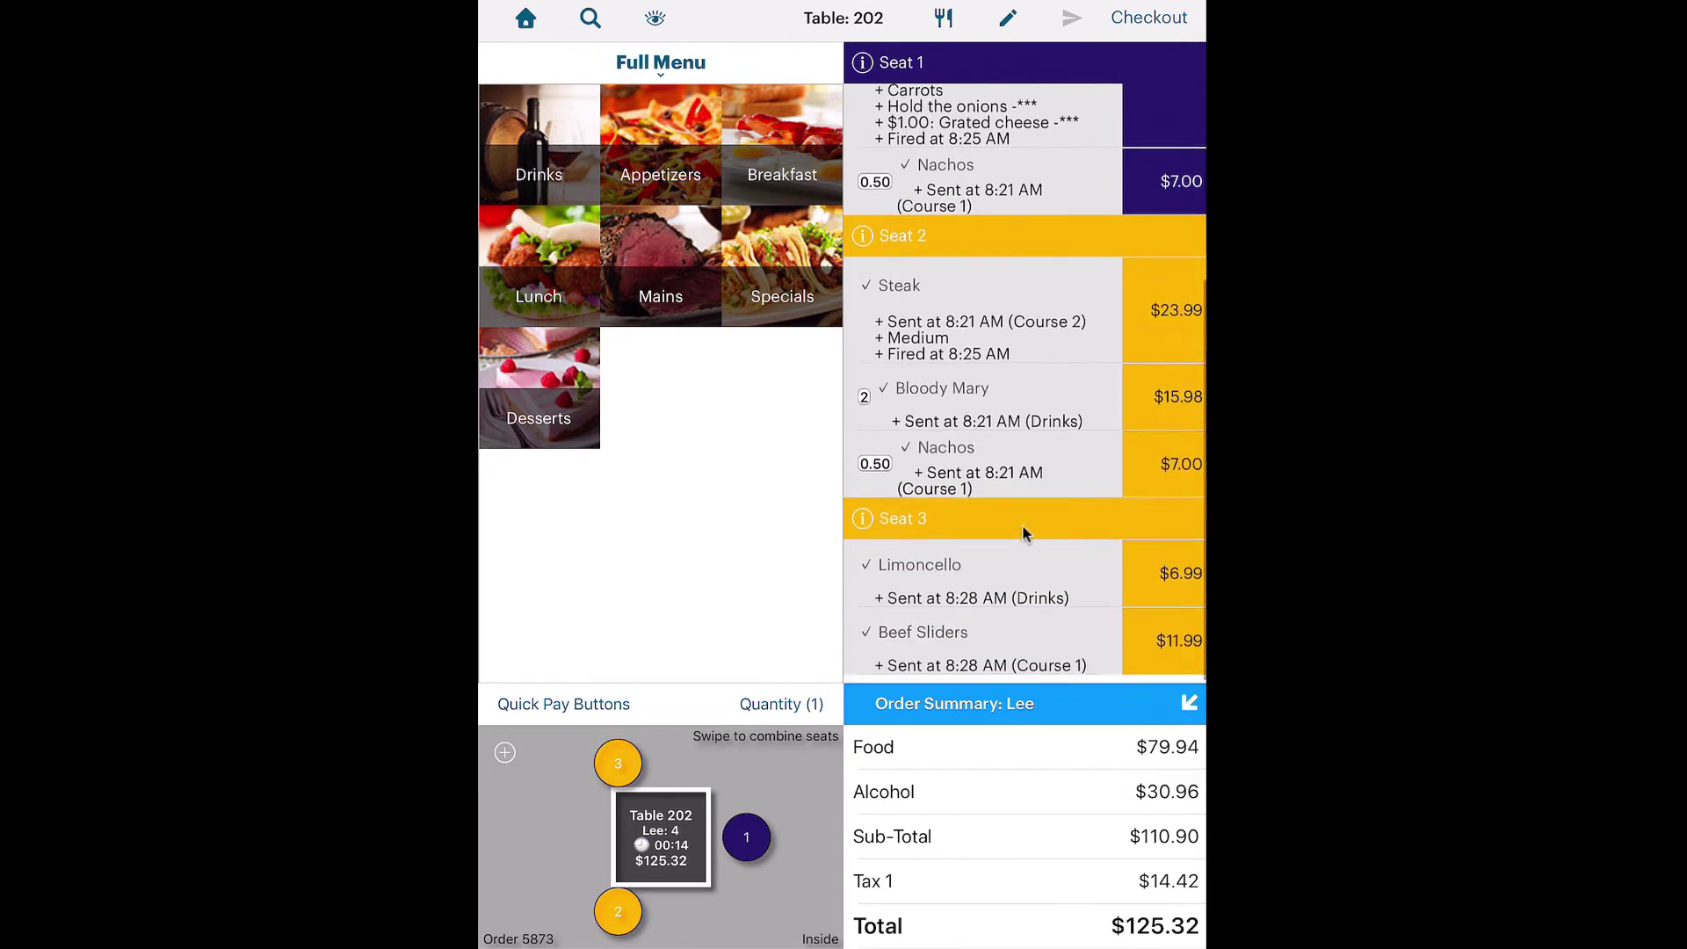
{"action": "left_click", "coordinate": [1046, 528]}
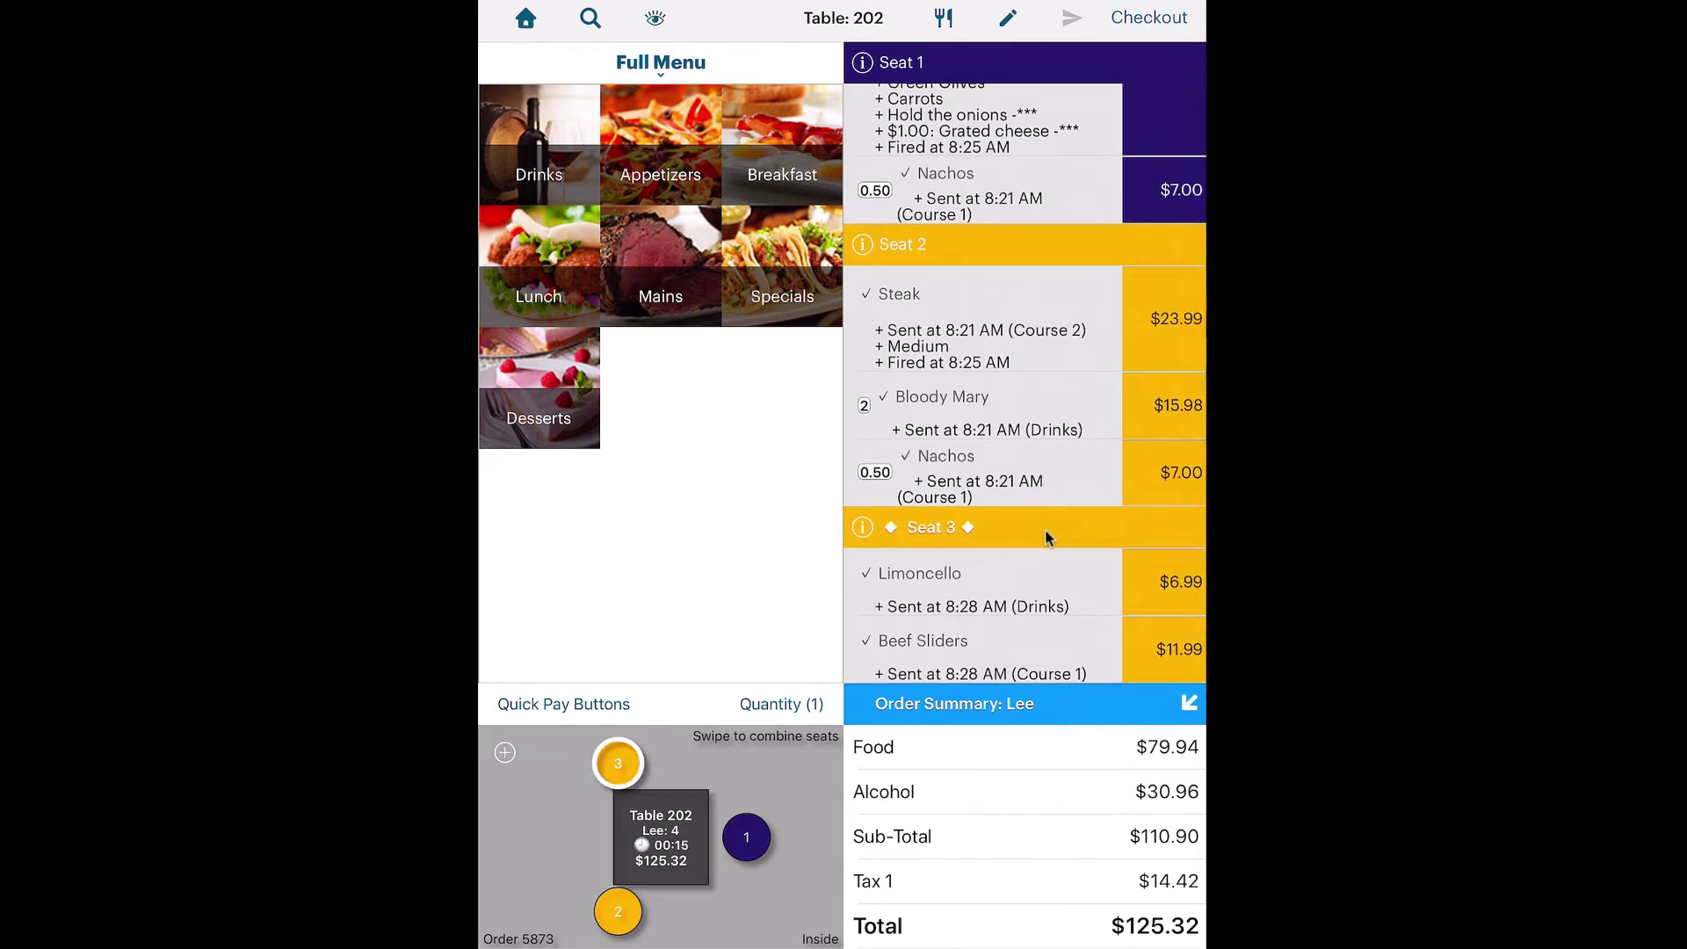
{"action": "left_click", "coordinate": [539, 158]}
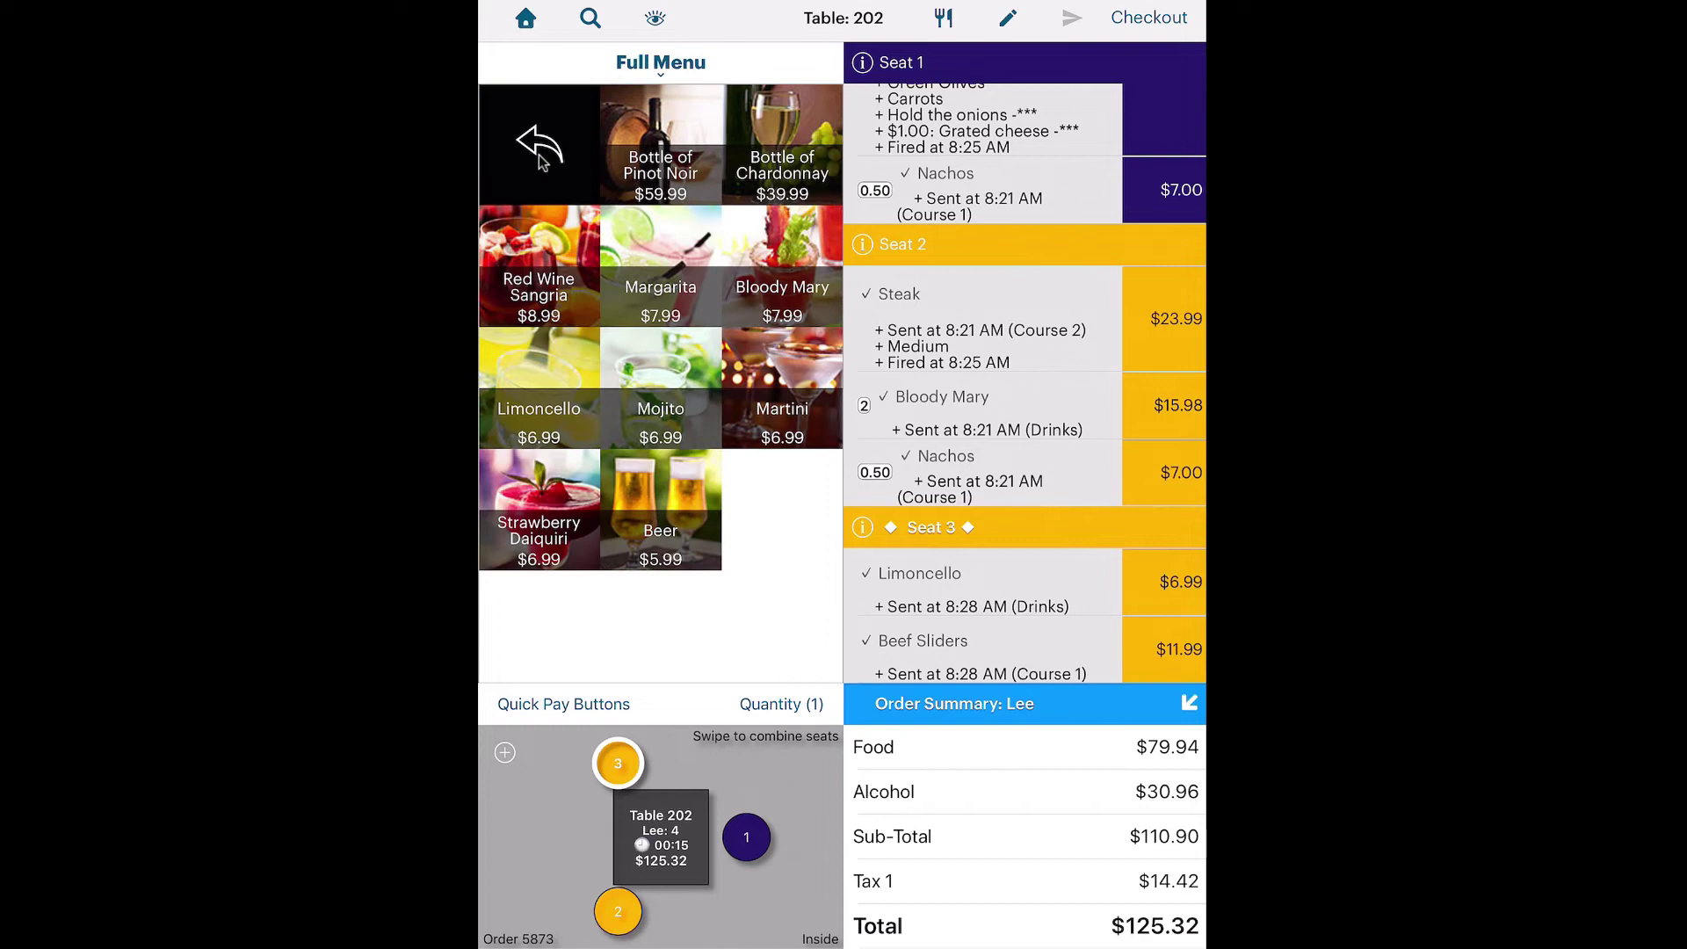
{"action": "left_click", "coordinate": [655, 391]}
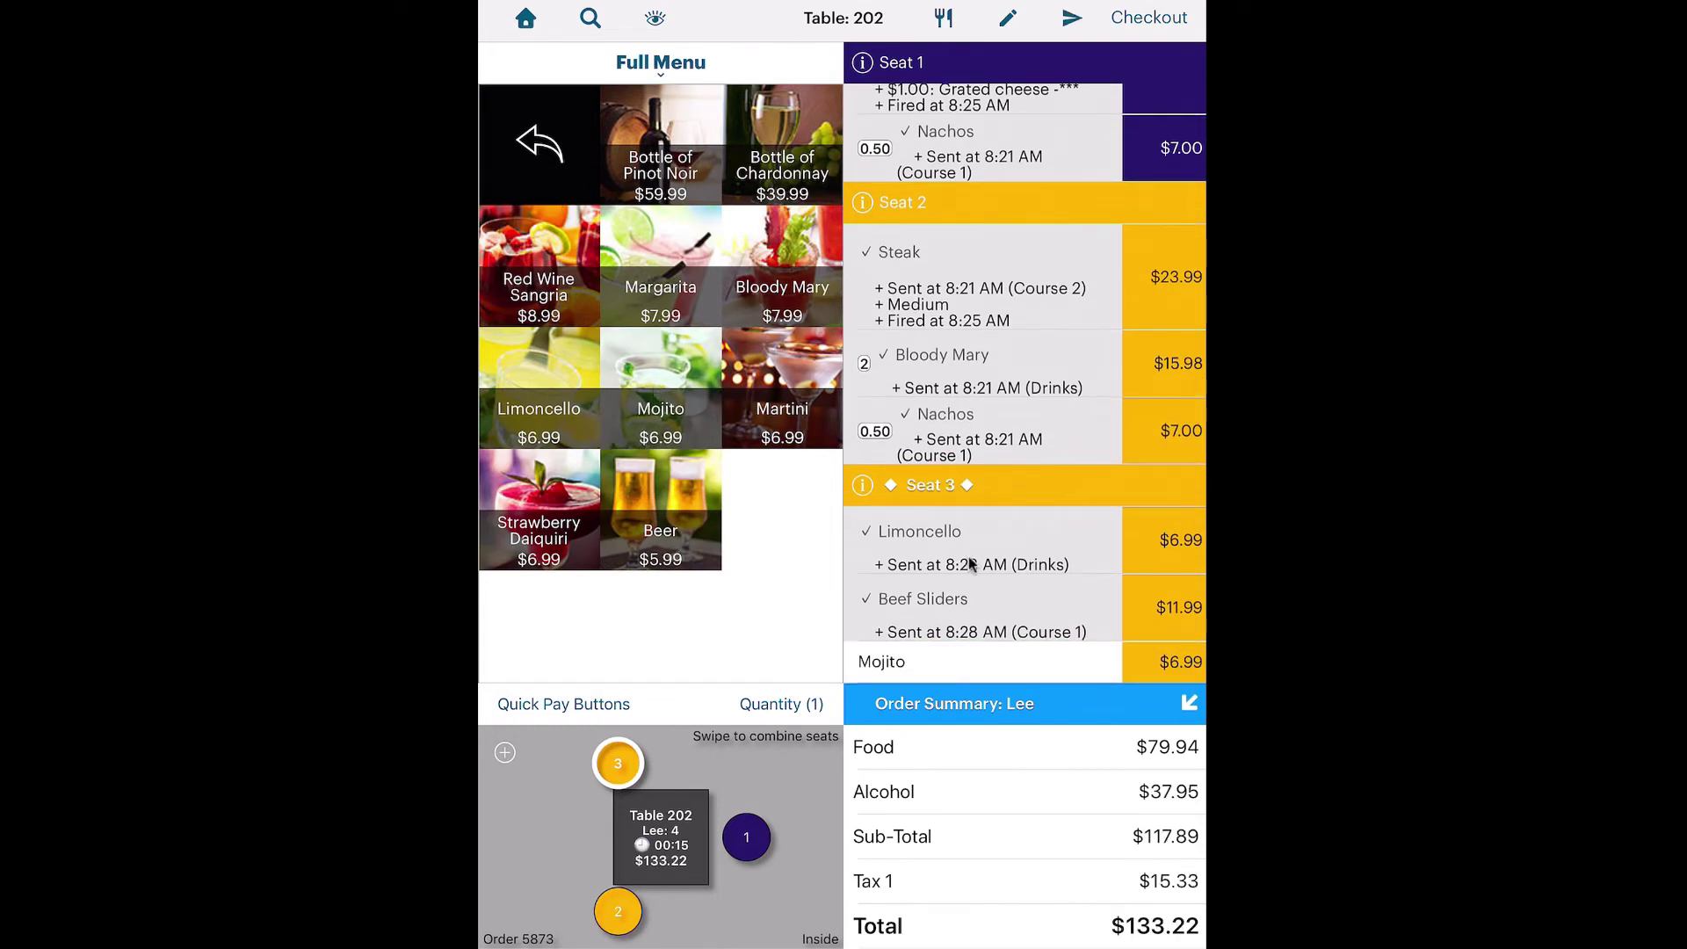
Check the Unsent Items Warning under Security settings, leaving it at Ignore (No Security).
{"action": "left_click", "coordinate": [1152, 18]}
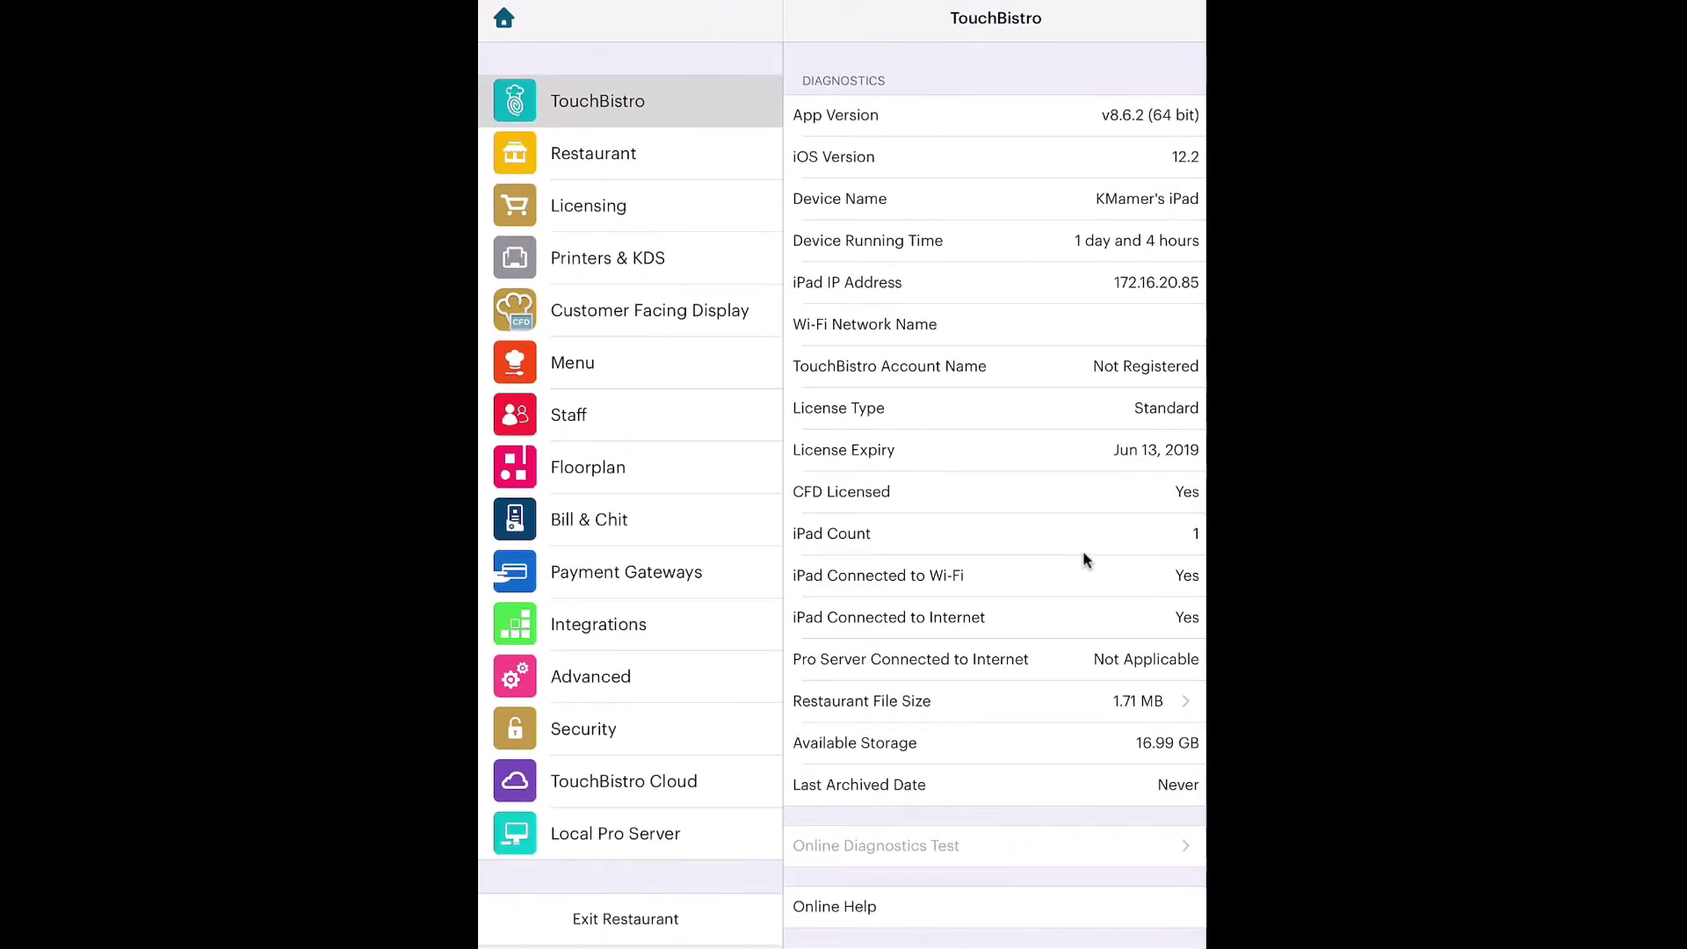
{"action": "left_click", "coordinate": [676, 727]}
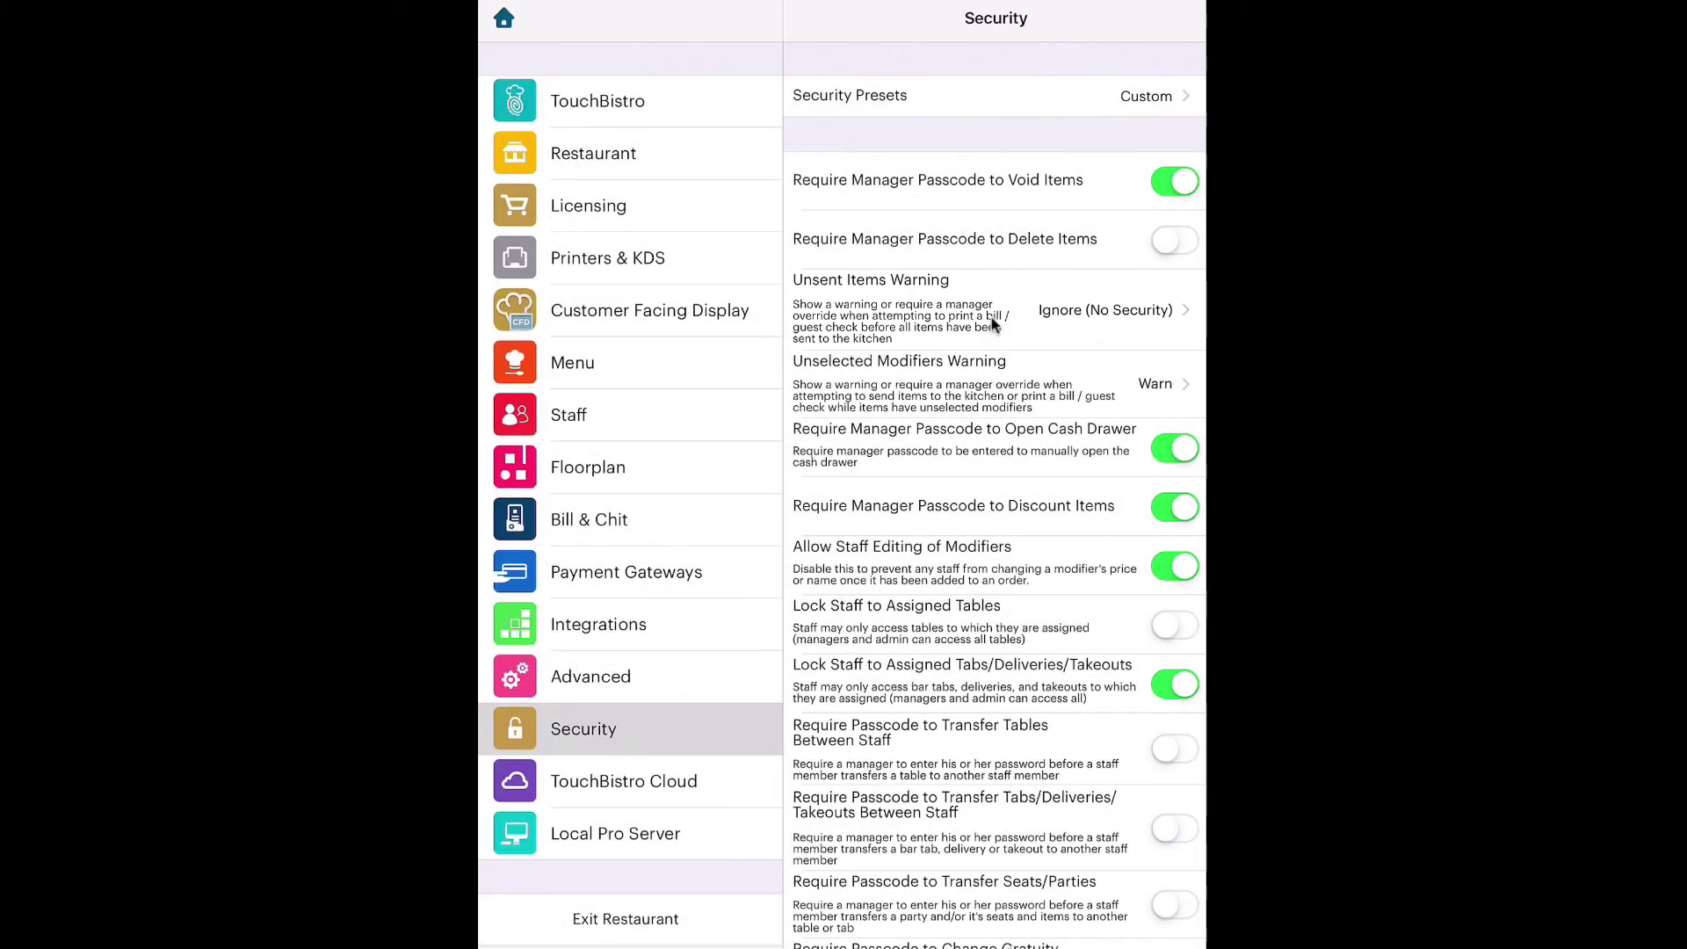
{"action": "left_click", "coordinate": [993, 325]}
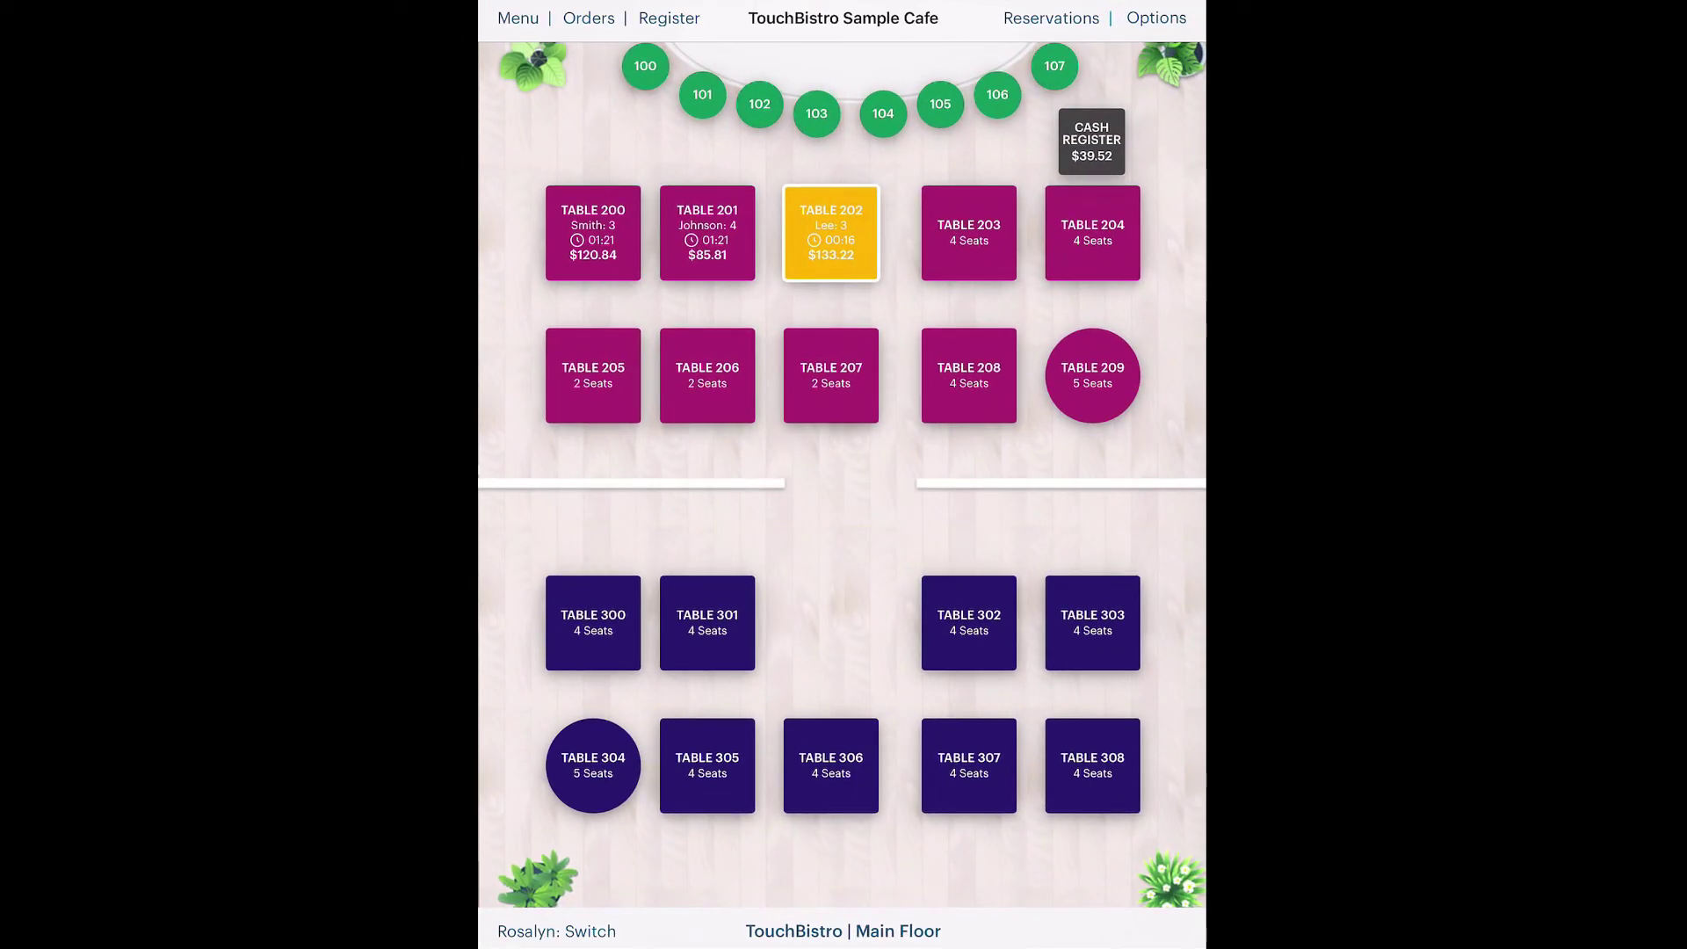
Check out Table 202 with Split by Seating, producing $50.80 and $82.42 bills.
{"action": "left_click", "coordinate": [819, 240]}
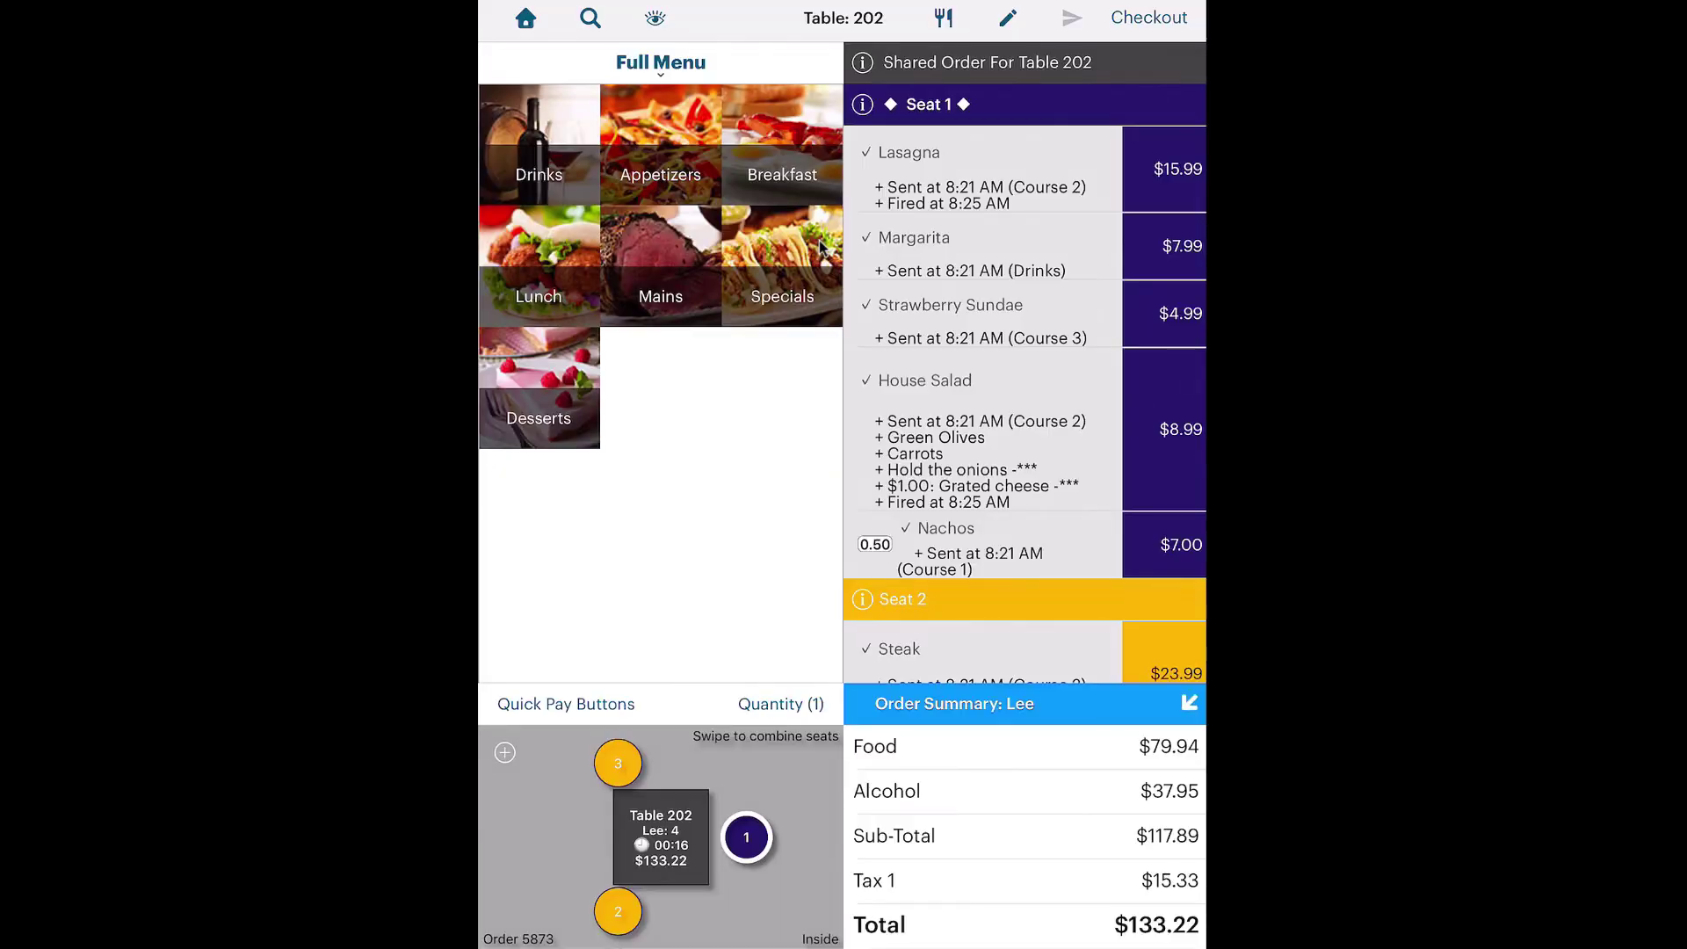
{"action": "left_click", "coordinate": [1151, 18]}
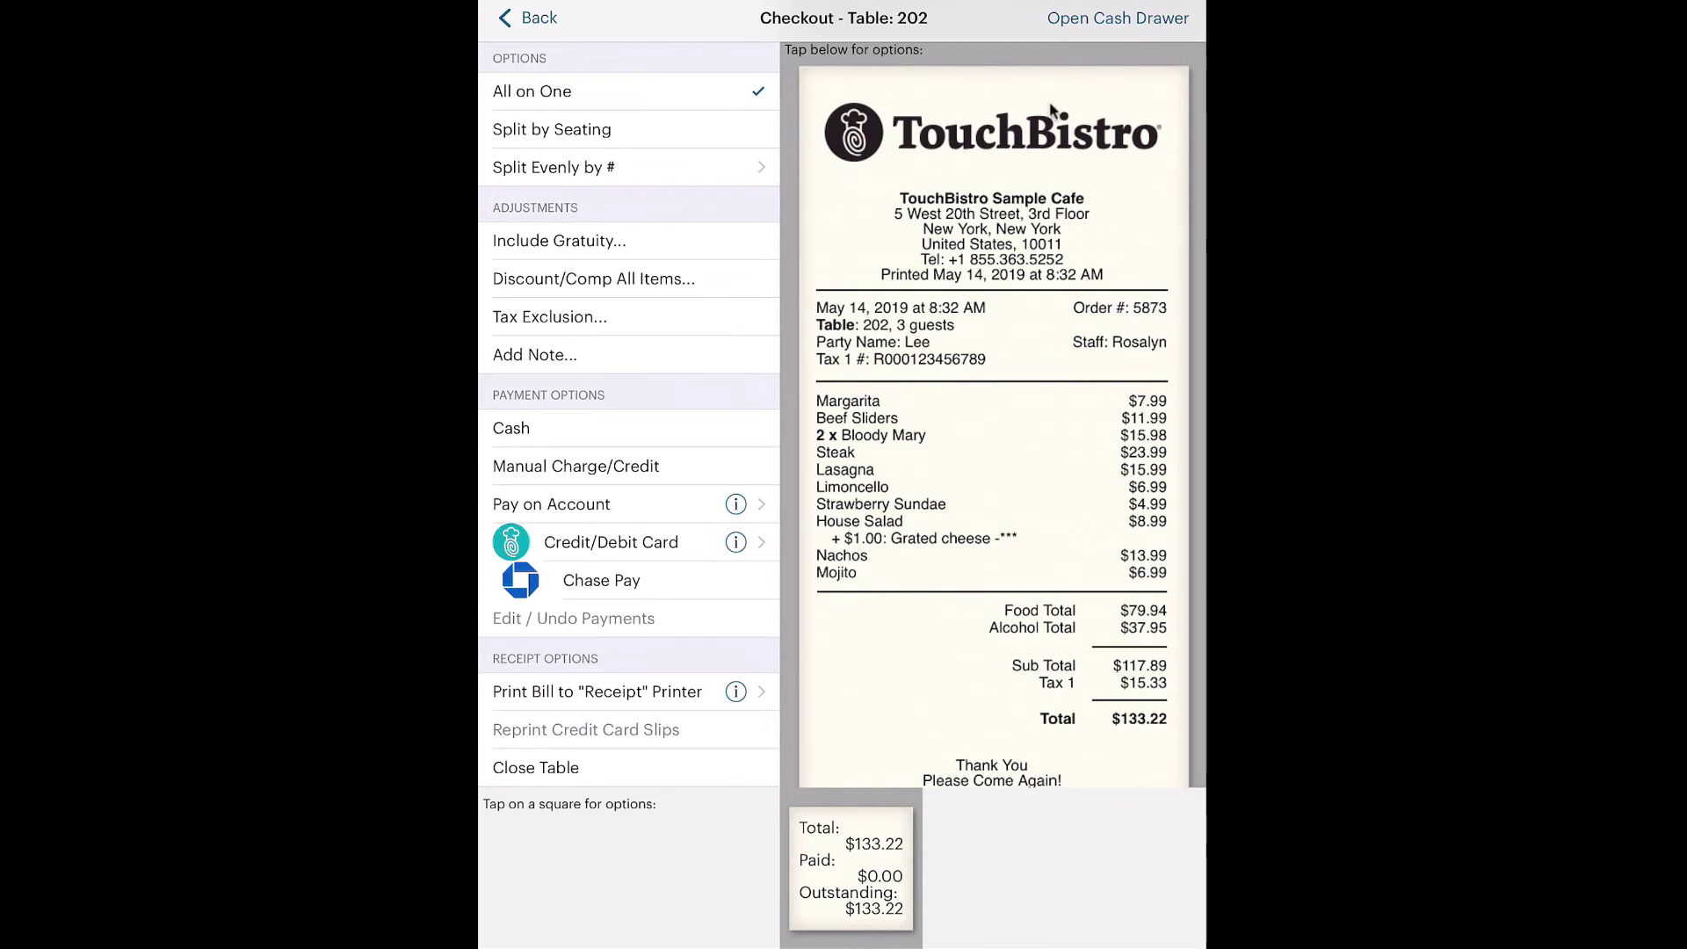
{"action": "left_click", "coordinate": [597, 132]}
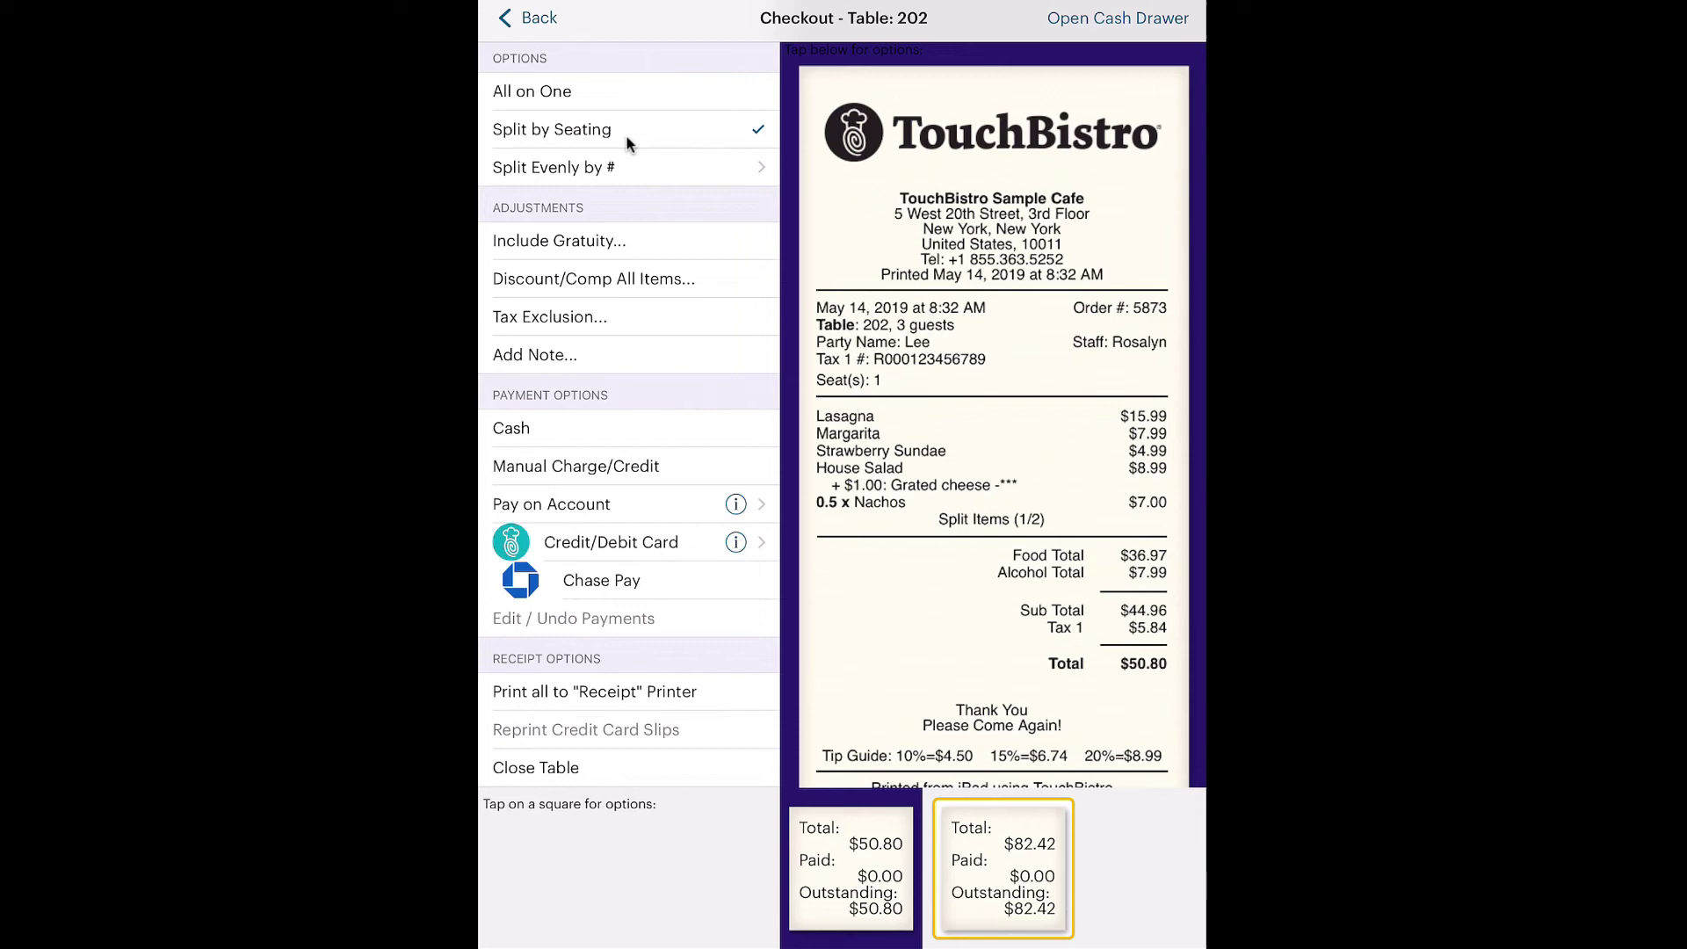
Print both split checks to the Receipt printer and bring up Options for the $50.80 seat 1 check.
{"action": "left_click", "coordinate": [1023, 831]}
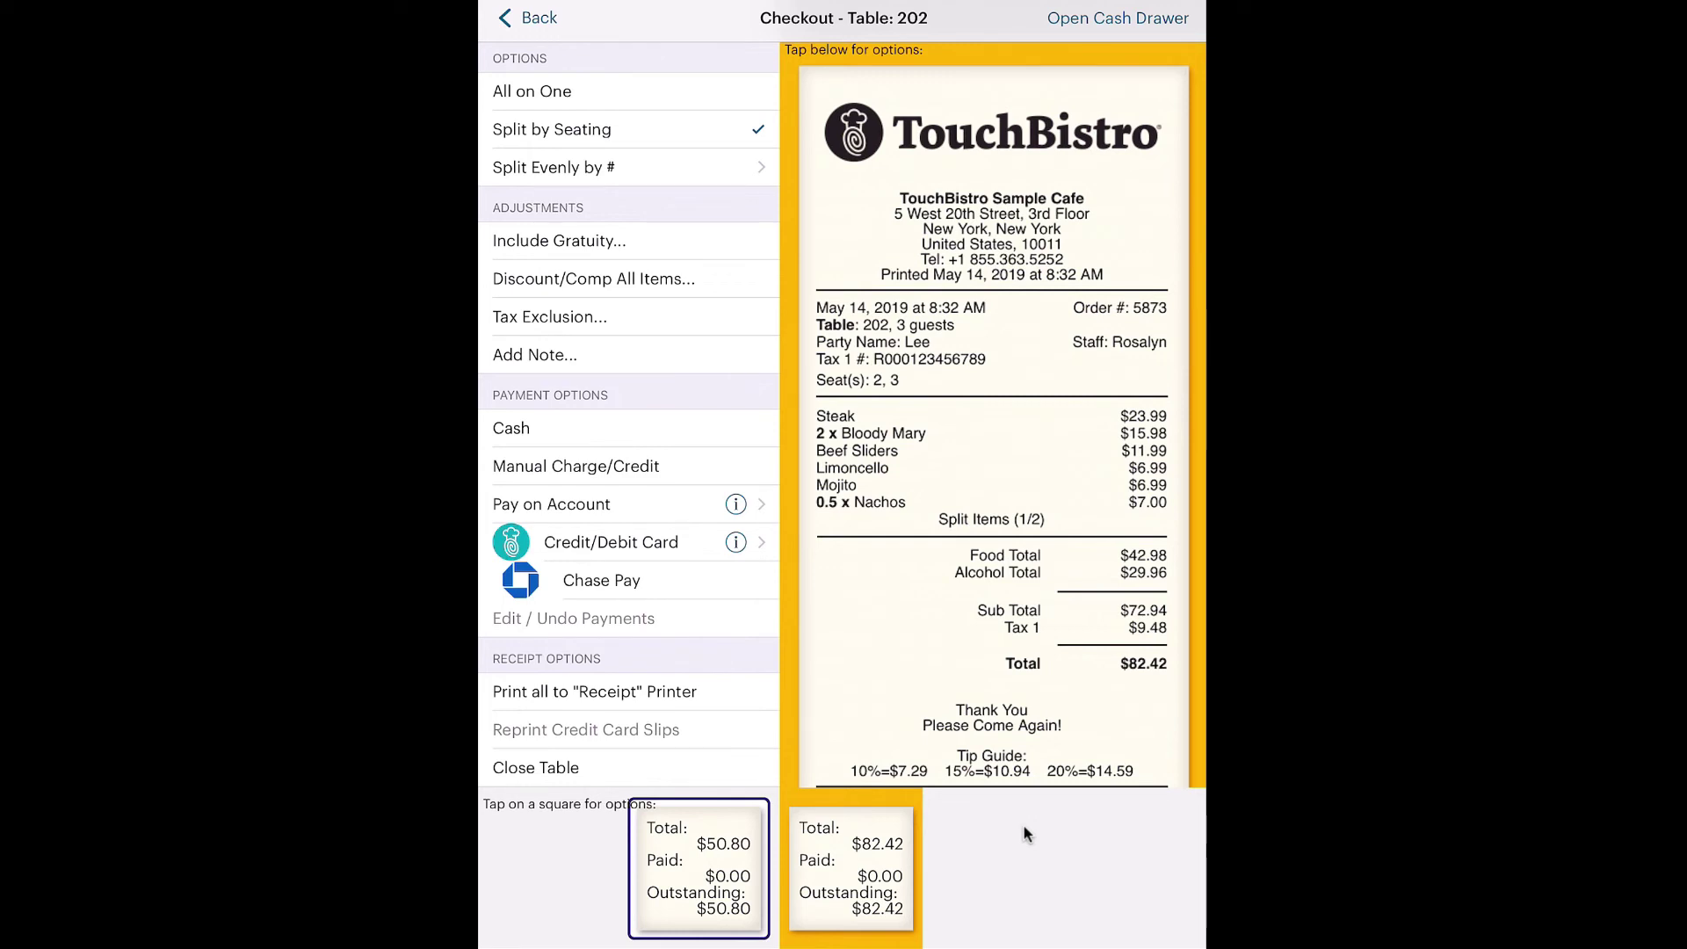
{"action": "left_click", "coordinate": [641, 692]}
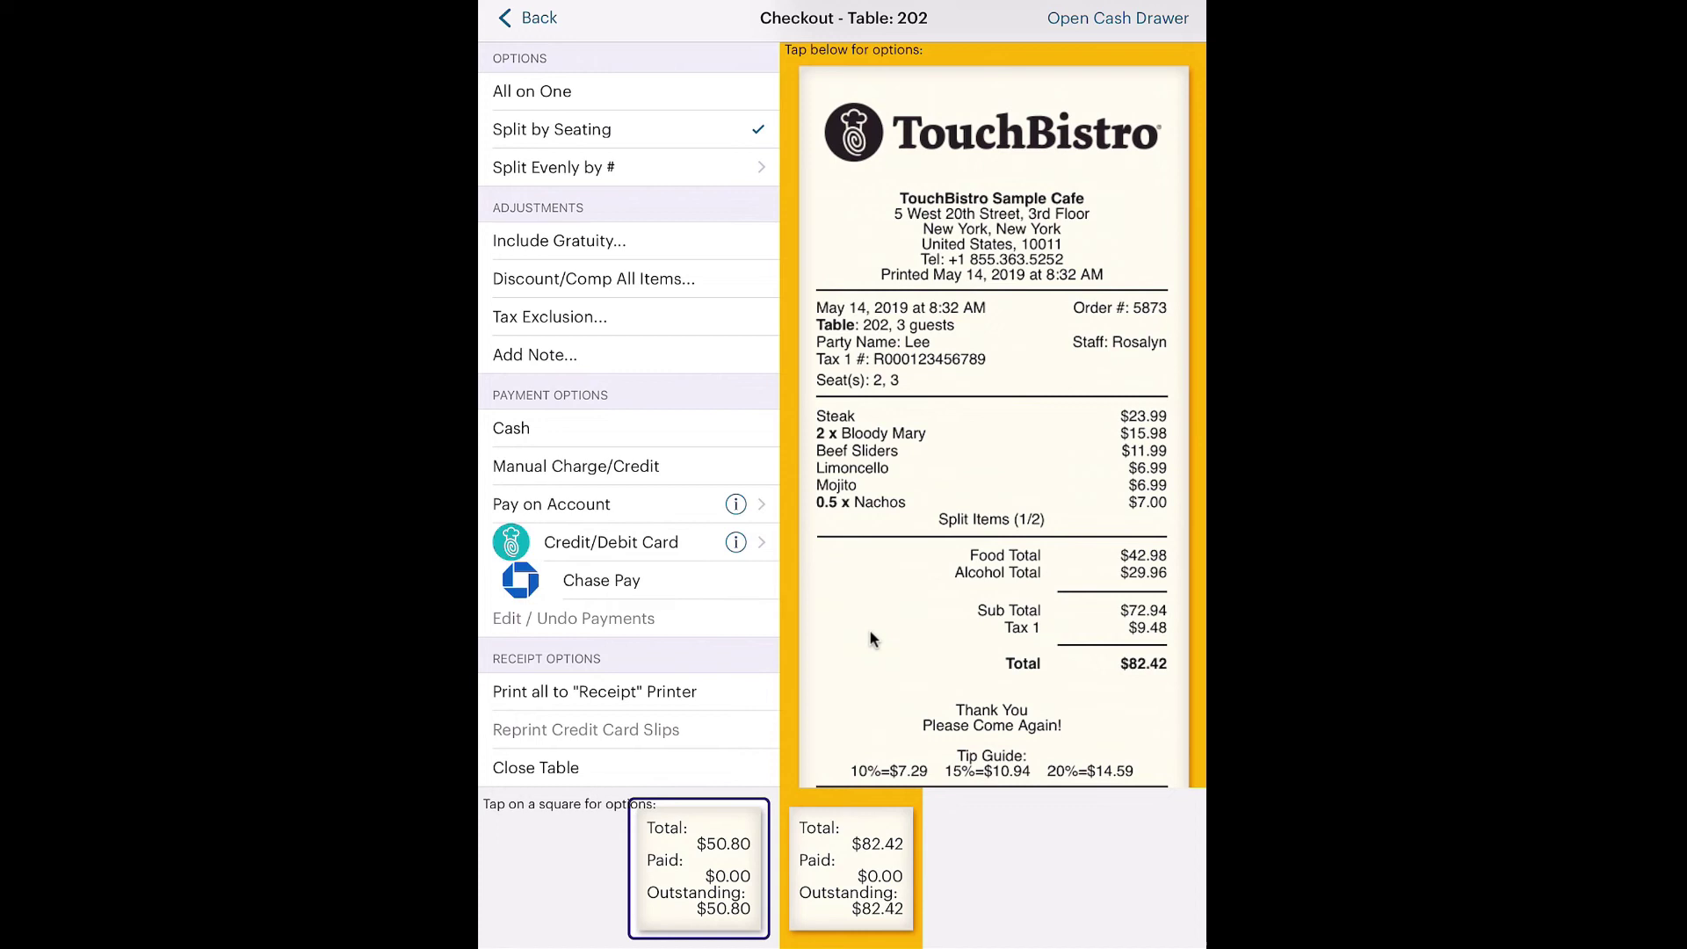
{"action": "left_click", "coordinate": [714, 848]}
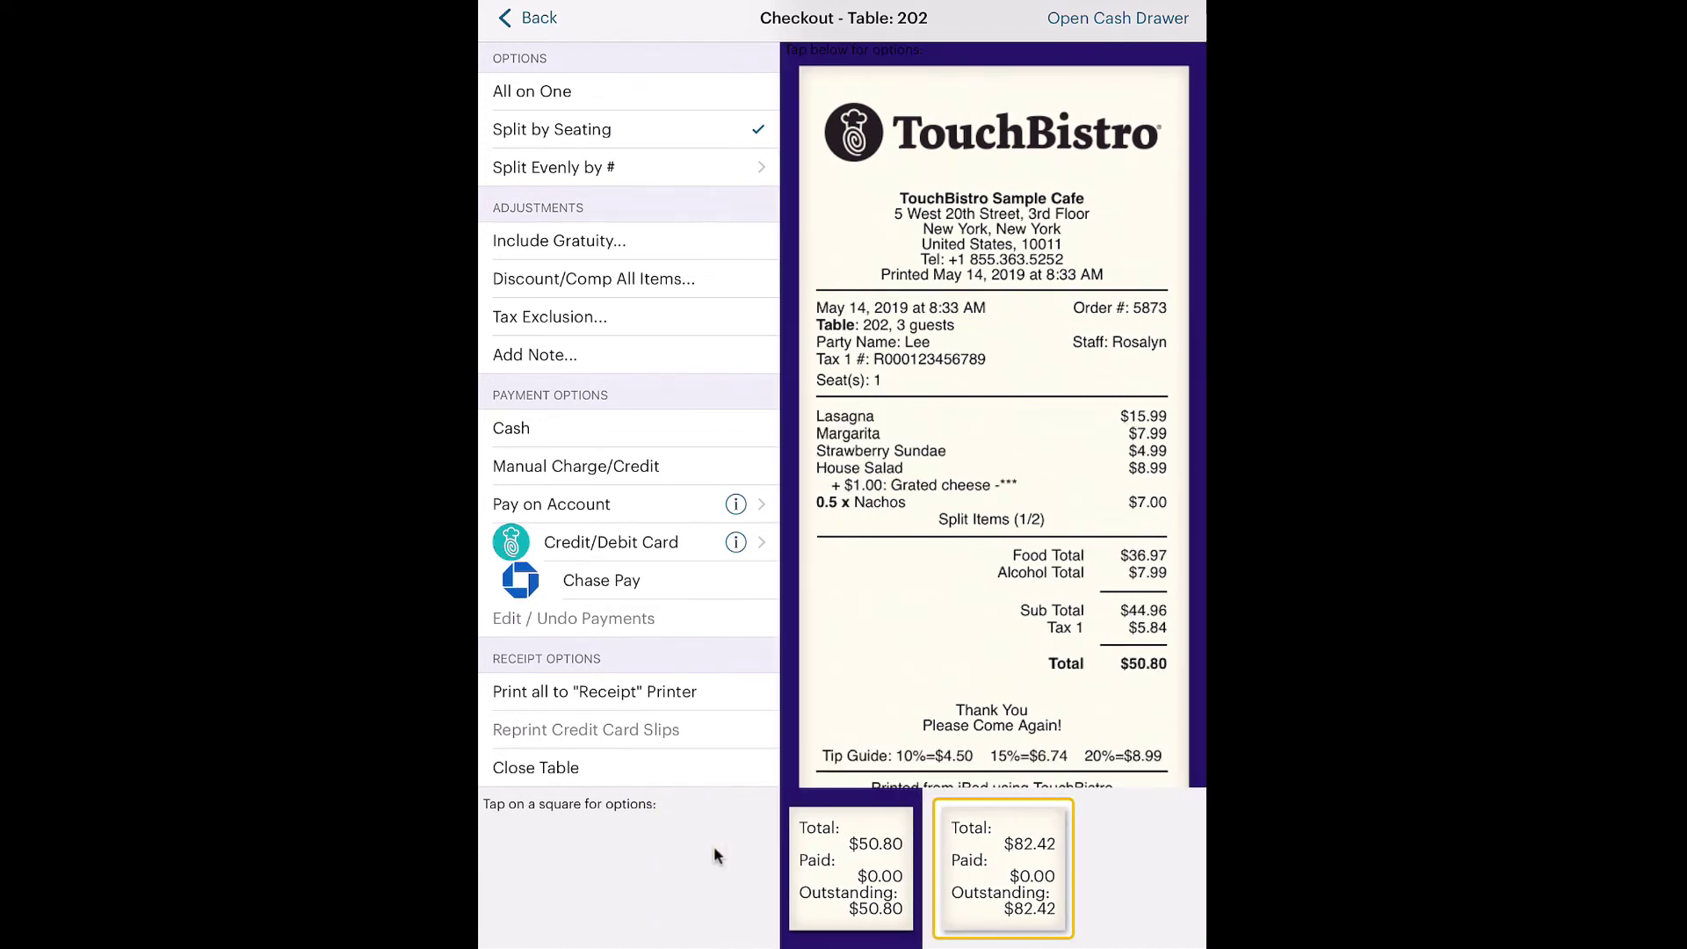
{"action": "left_click", "coordinate": [831, 858]}
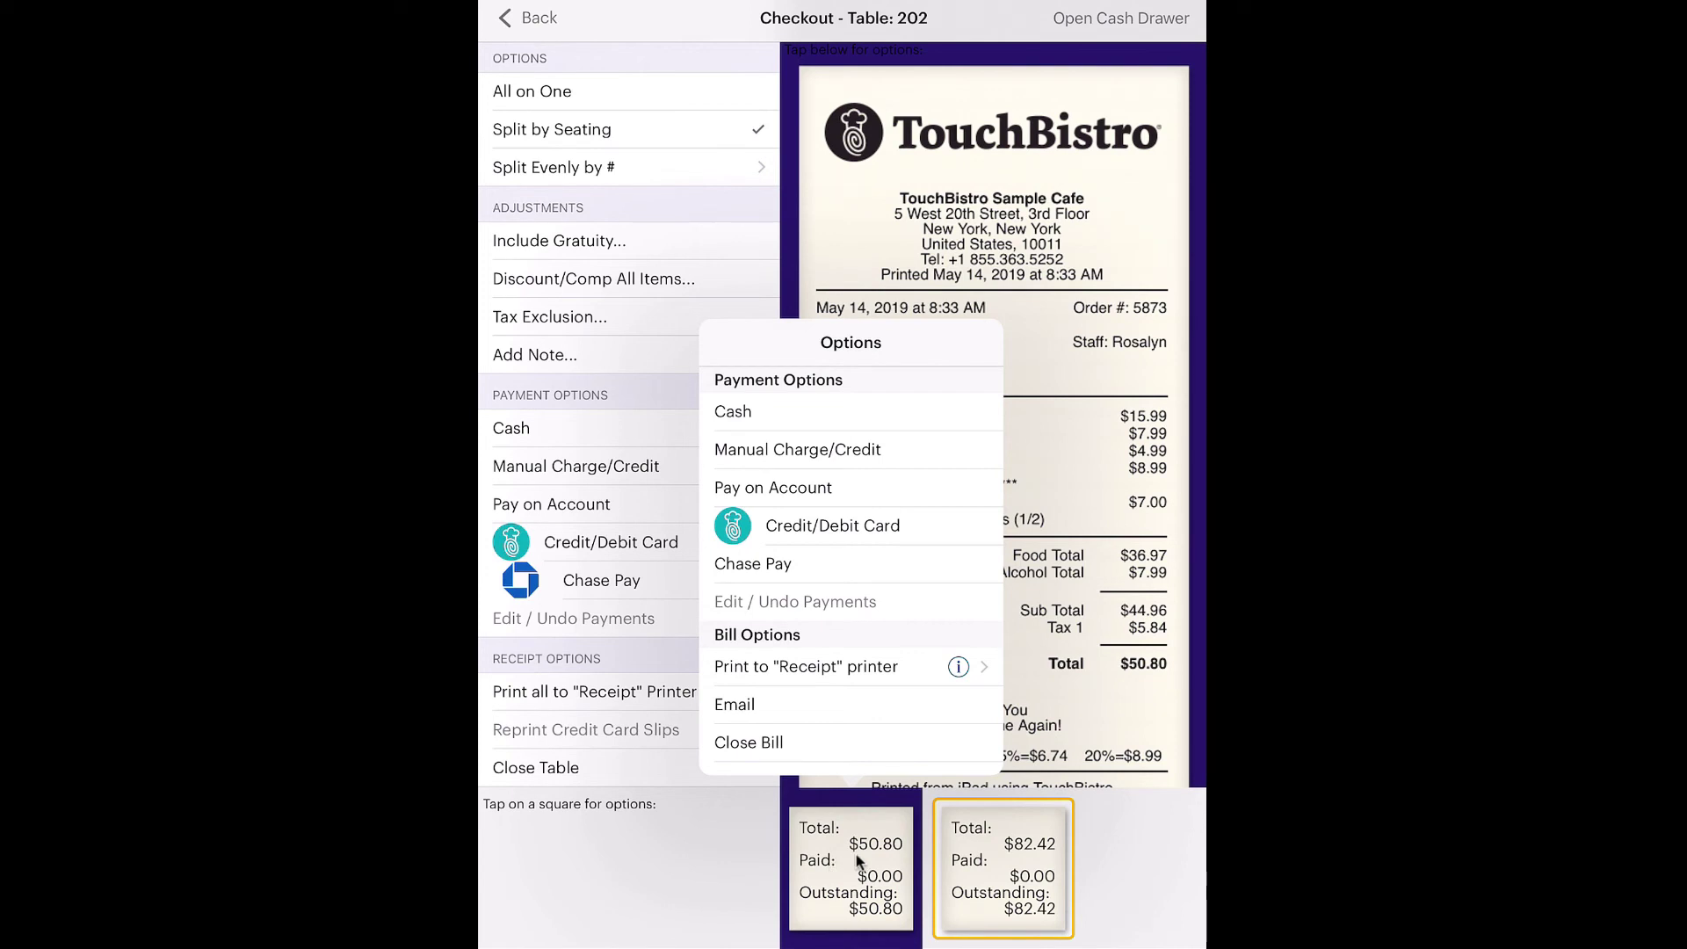
Pay the $50.80 seat 1 check with $80.00 cash, leaving $29.20 change.
{"action": "left_click", "coordinate": [749, 420]}
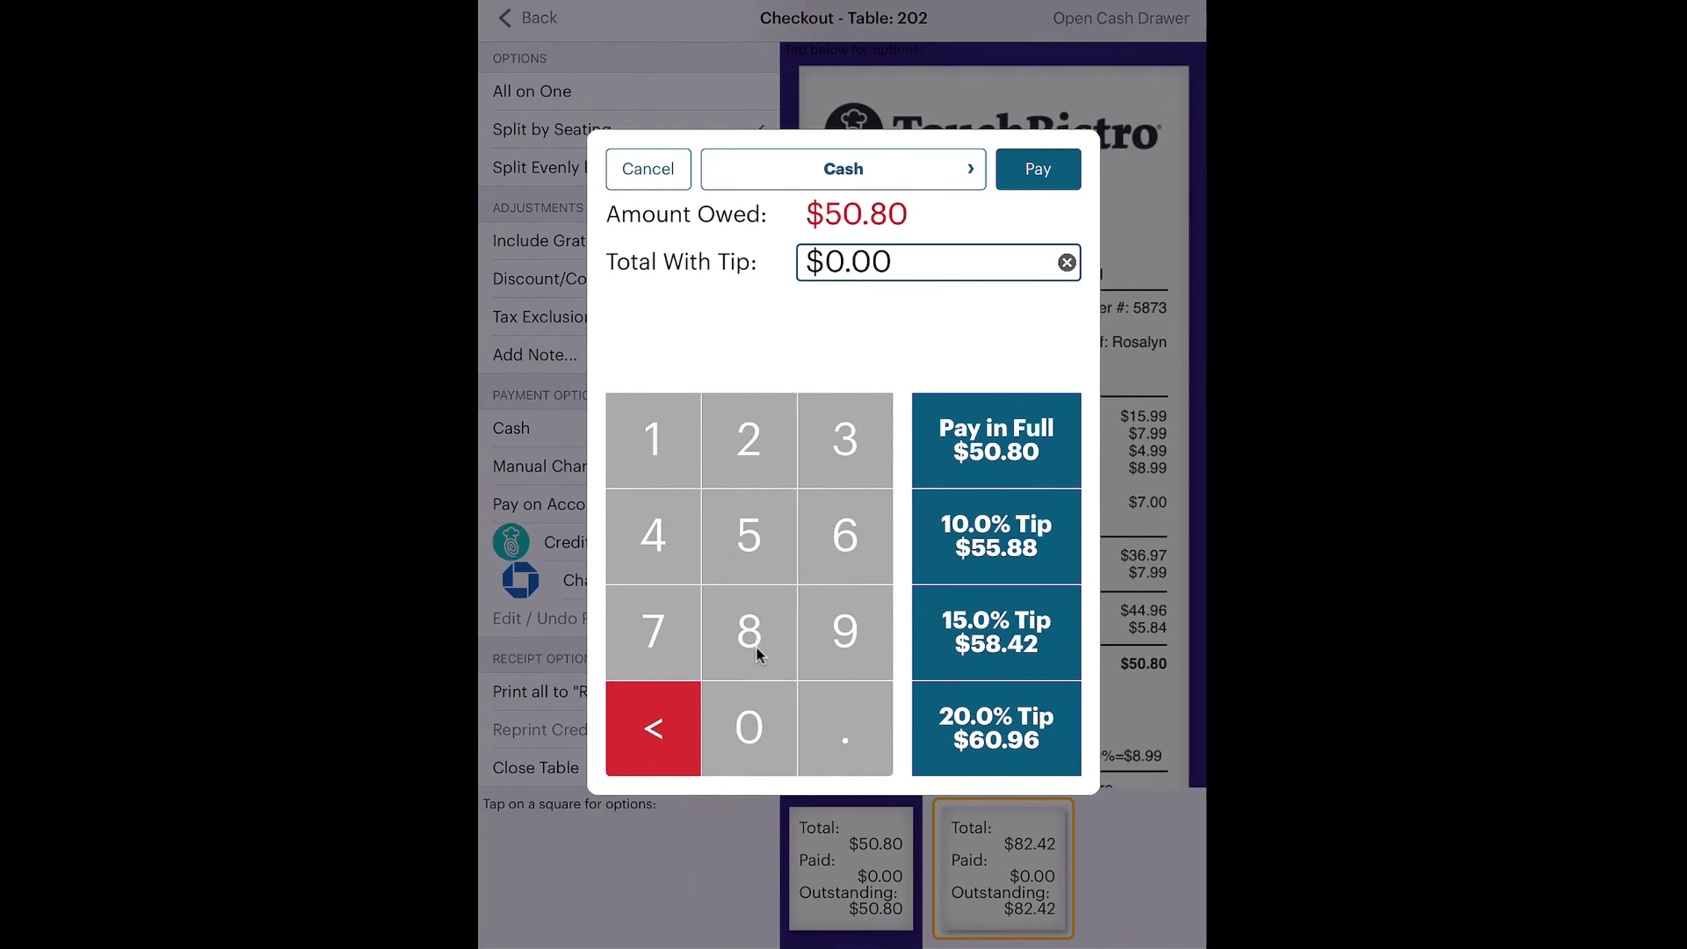
{"action": "left_click", "coordinate": [753, 646]}
{"action": "left_click", "coordinate": [759, 717]}
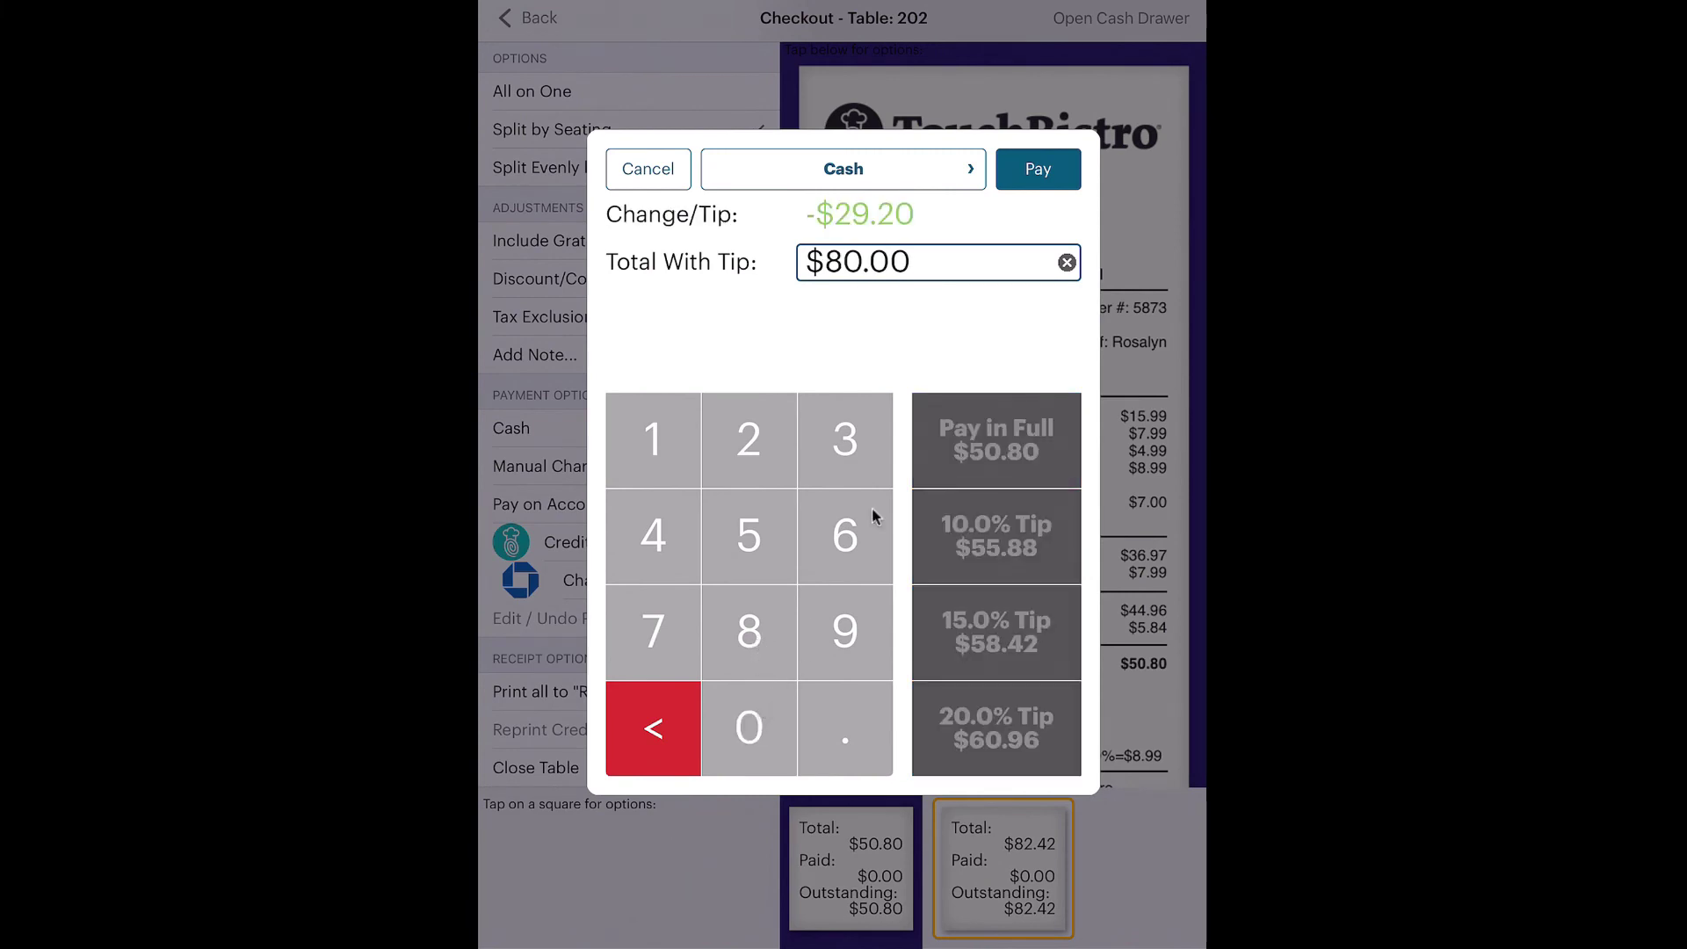
{"action": "left_click", "coordinate": [1037, 167]}
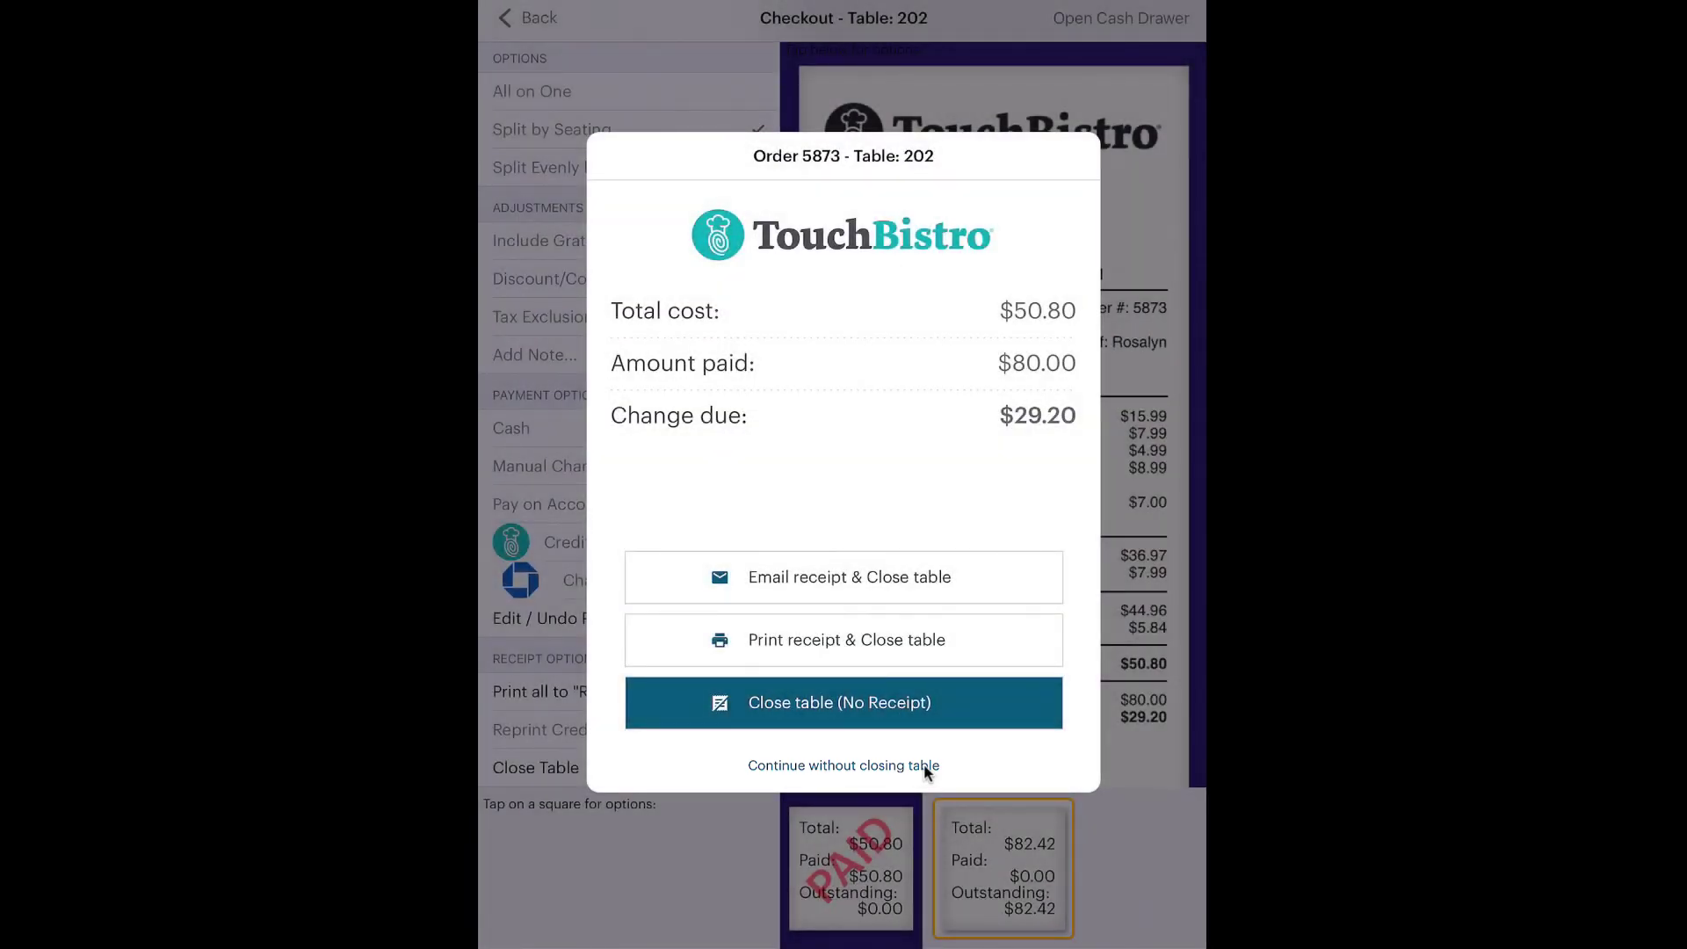
Keep the table open and undo the $80.00 cash payment on the seat 1 check.
{"action": "left_click", "coordinate": [924, 768]}
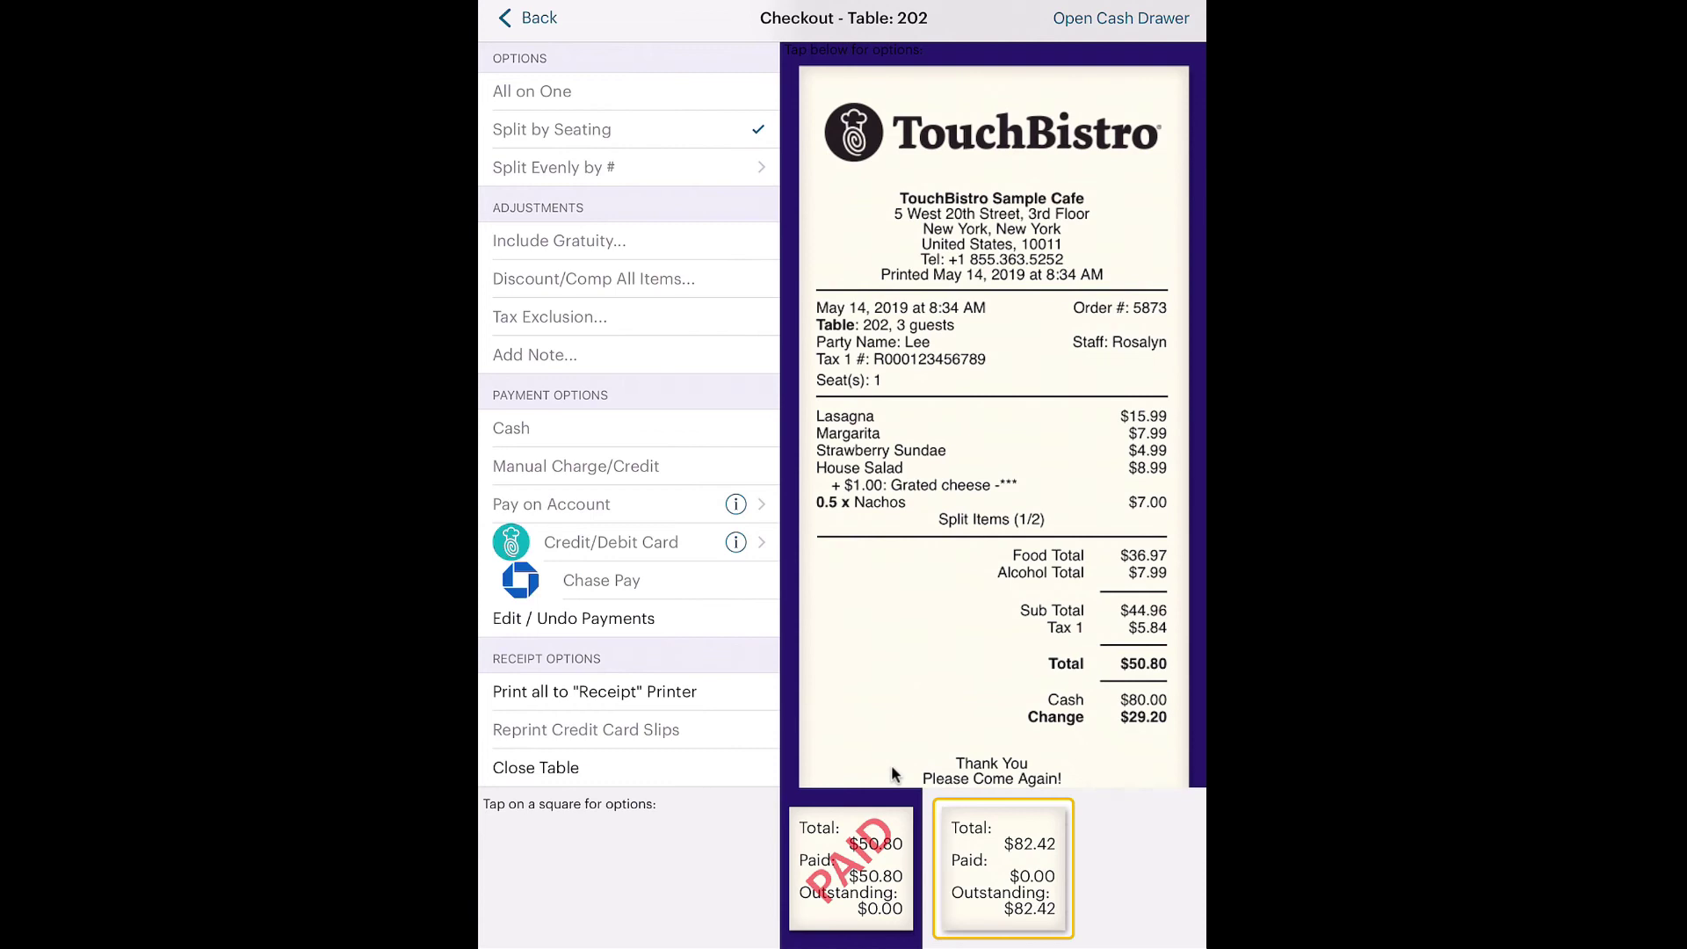
{"action": "left_click", "coordinate": [863, 845]}
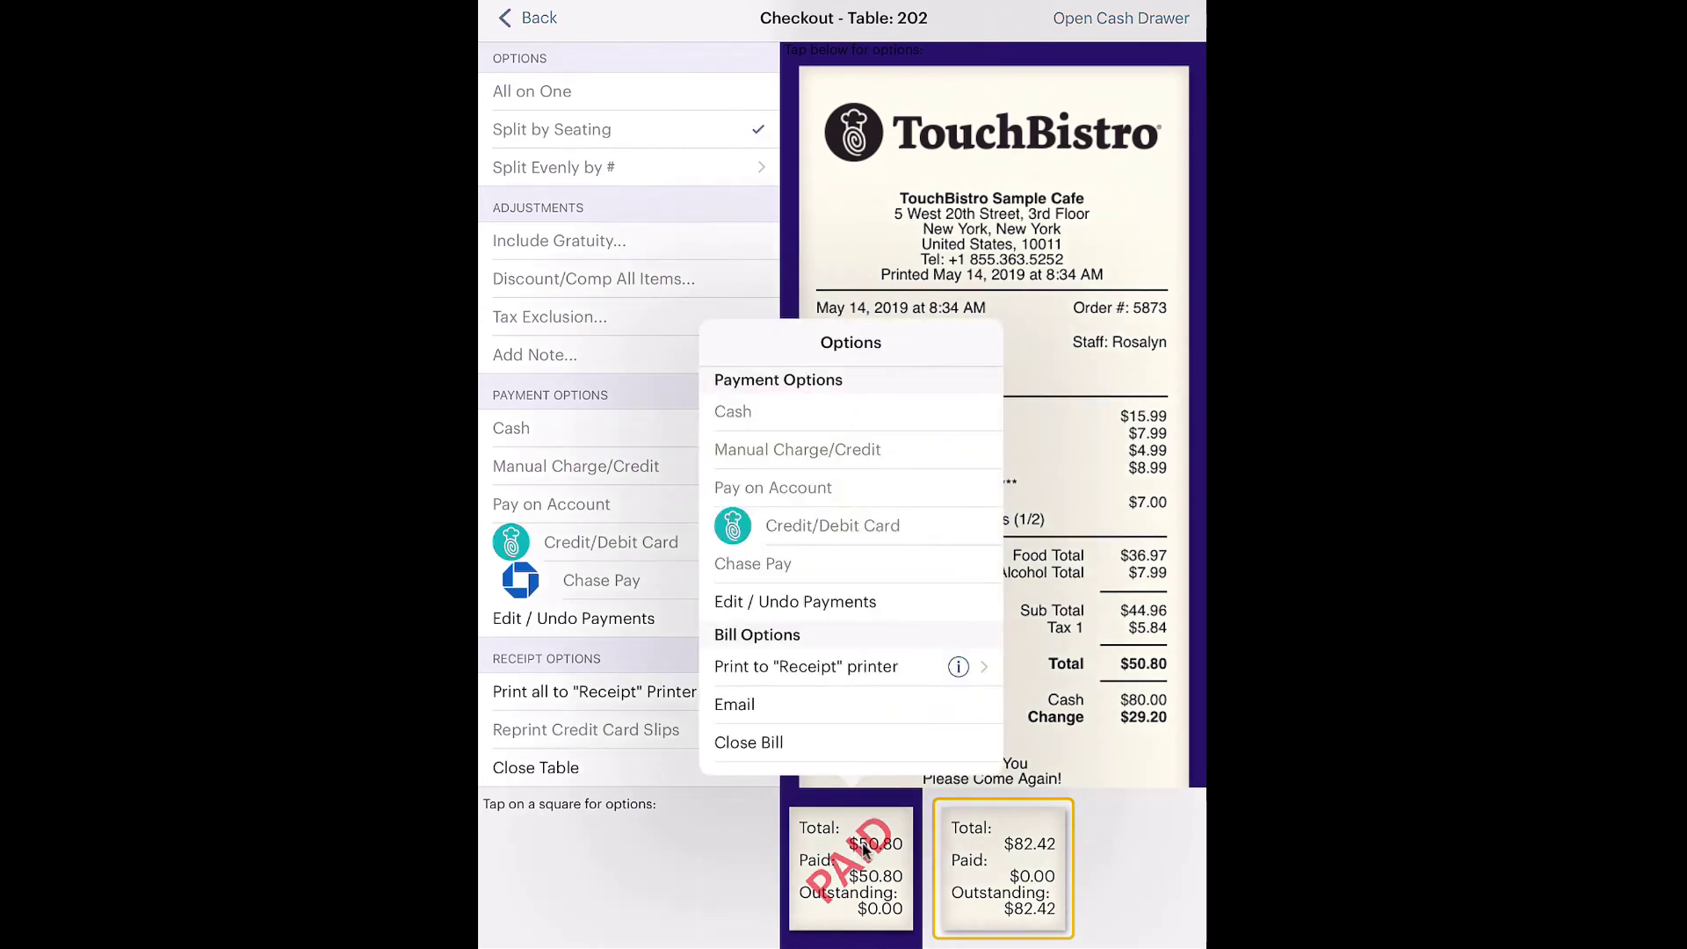
{"action": "left_click", "coordinate": [809, 601]}
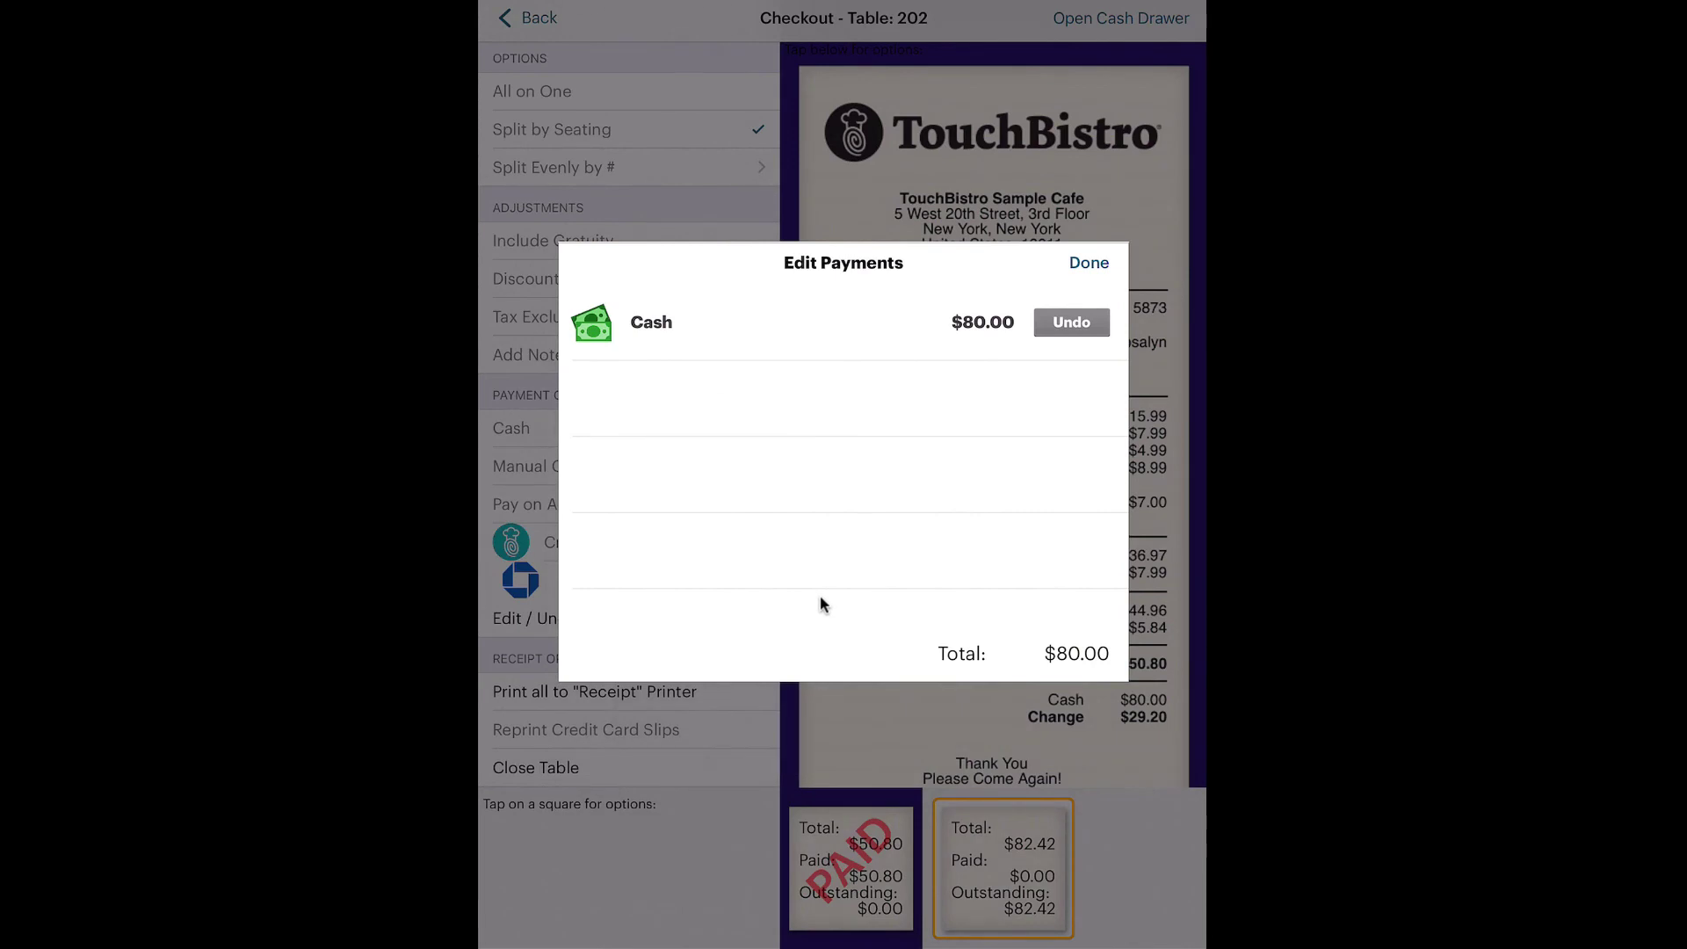
{"action": "left_click", "coordinate": [1067, 323]}
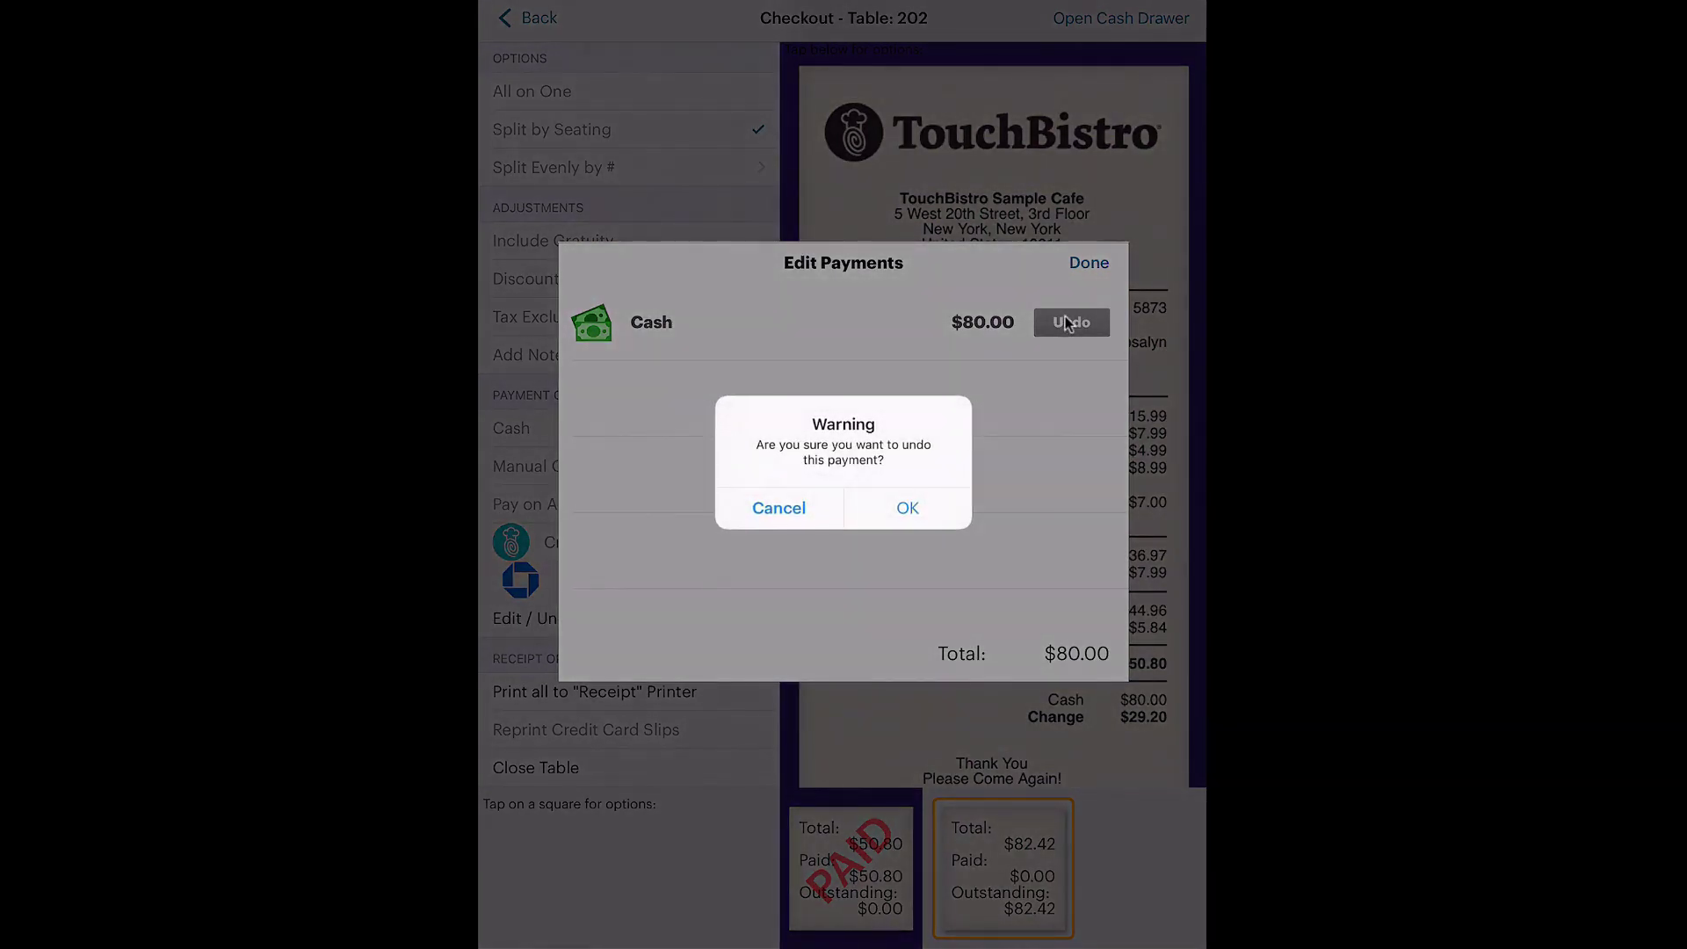
{"action": "left_click", "coordinate": [911, 508]}
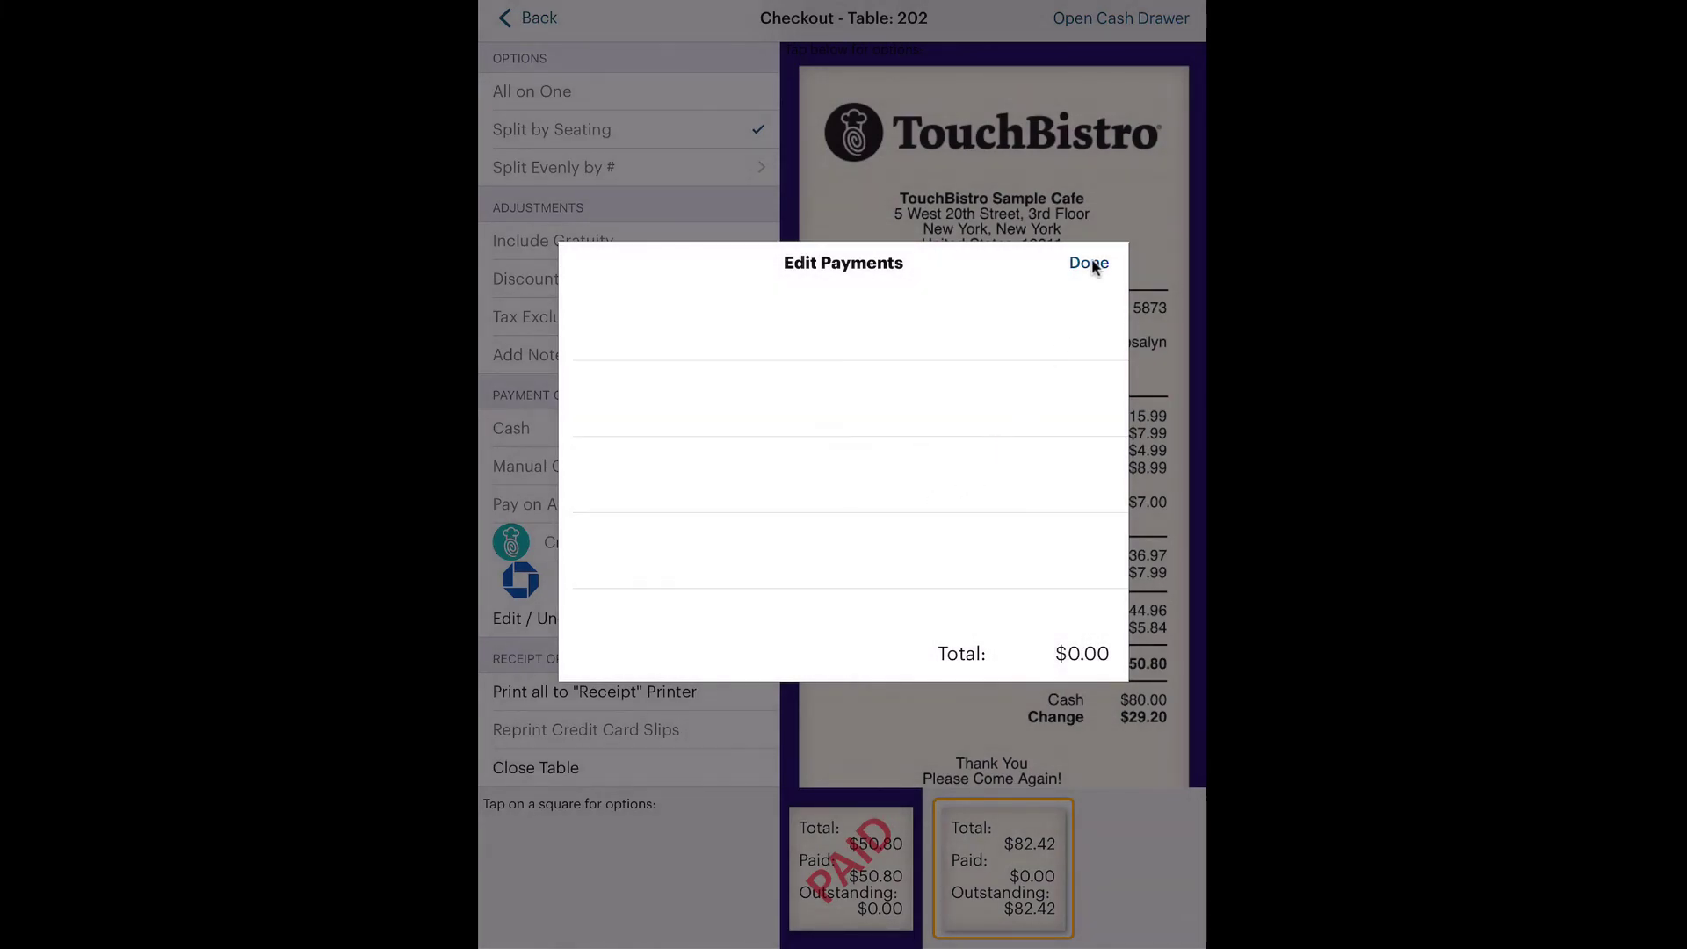
{"action": "left_click", "coordinate": [1090, 264]}
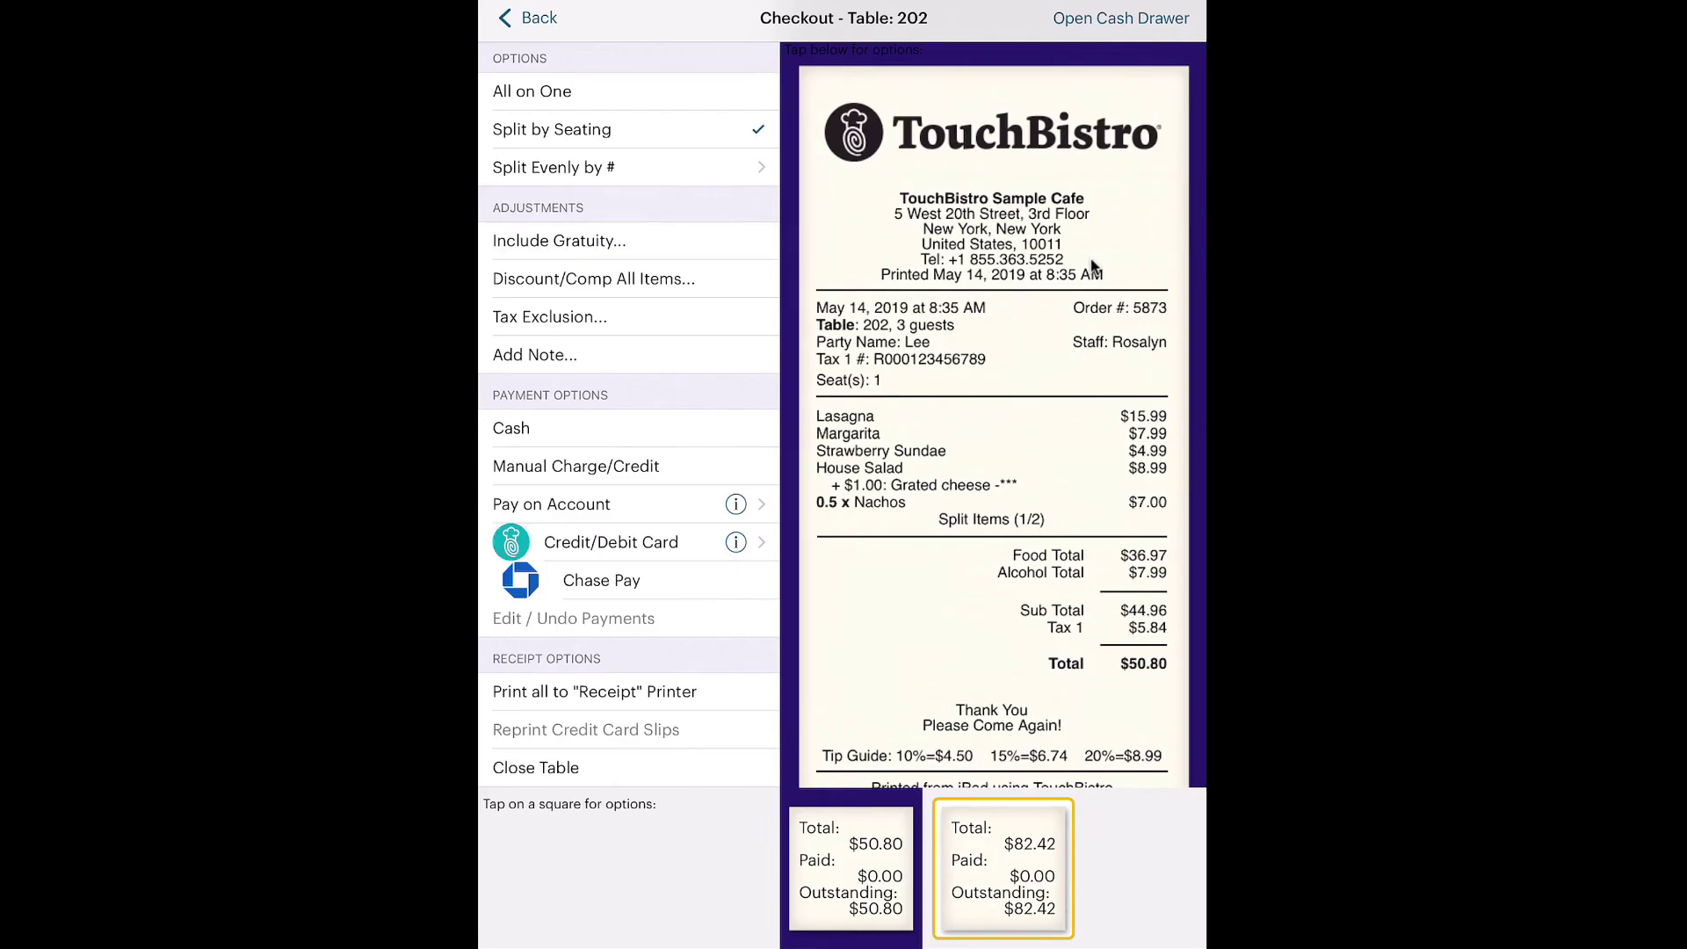
Record a $60.00 cash payment on the $50.80 check, leaving $9.20 change.
{"action": "left_click", "coordinate": [606, 431]}
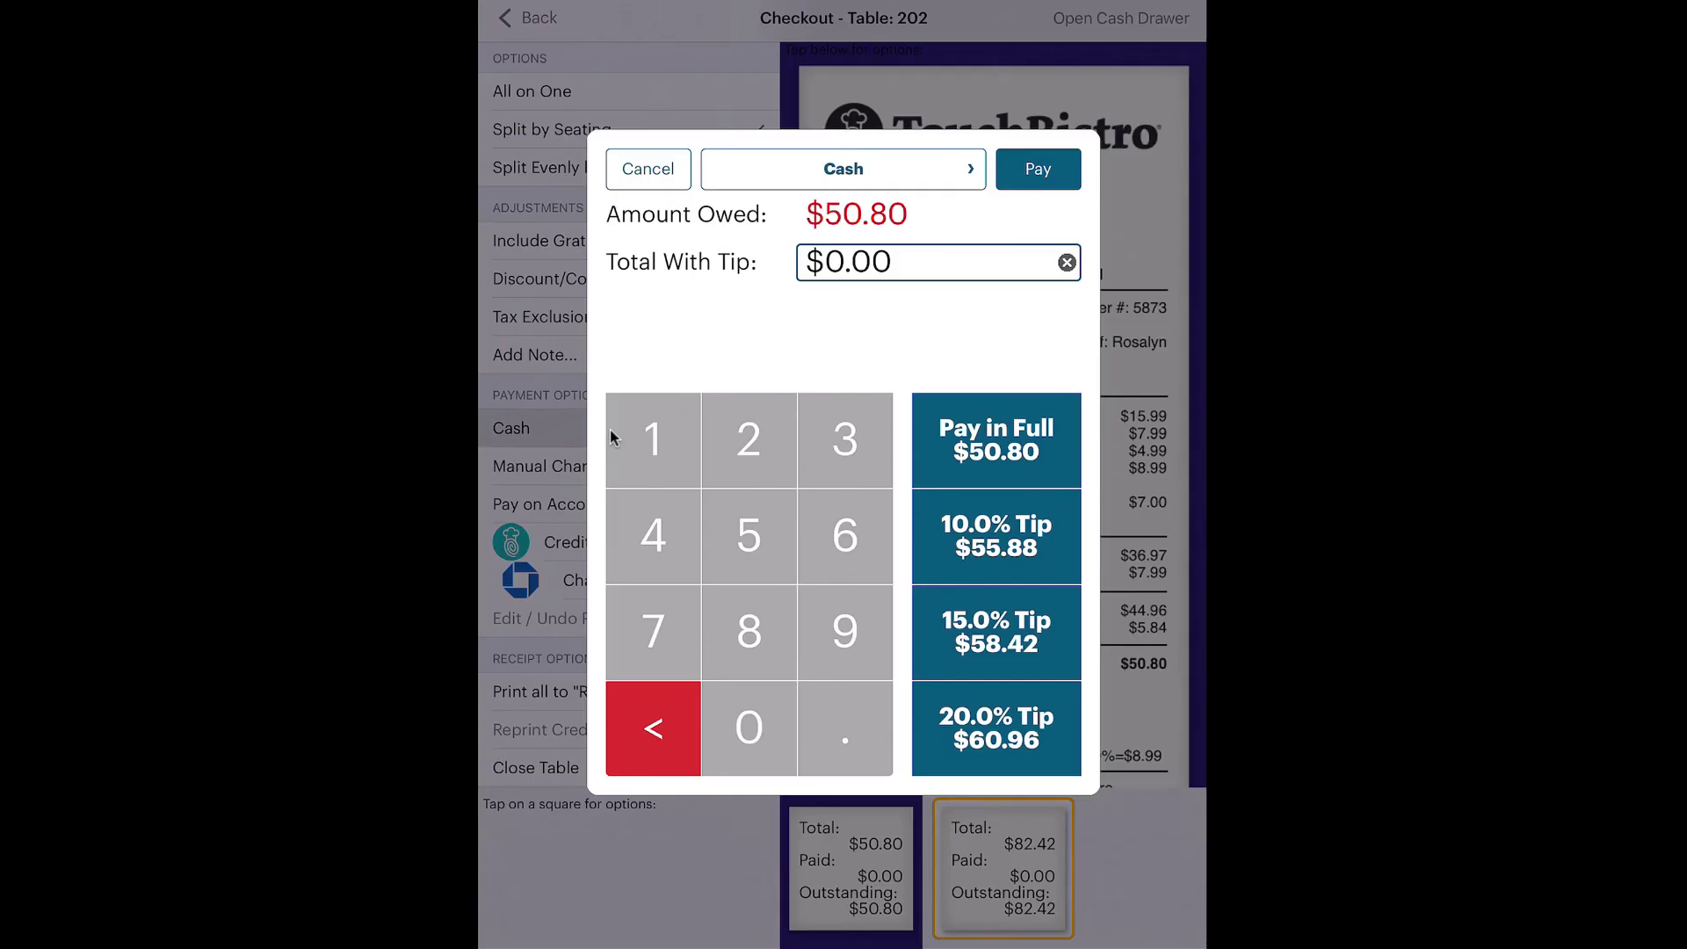
{"action": "left_click", "coordinate": [848, 541]}
{"action": "left_click", "coordinate": [740, 743]}
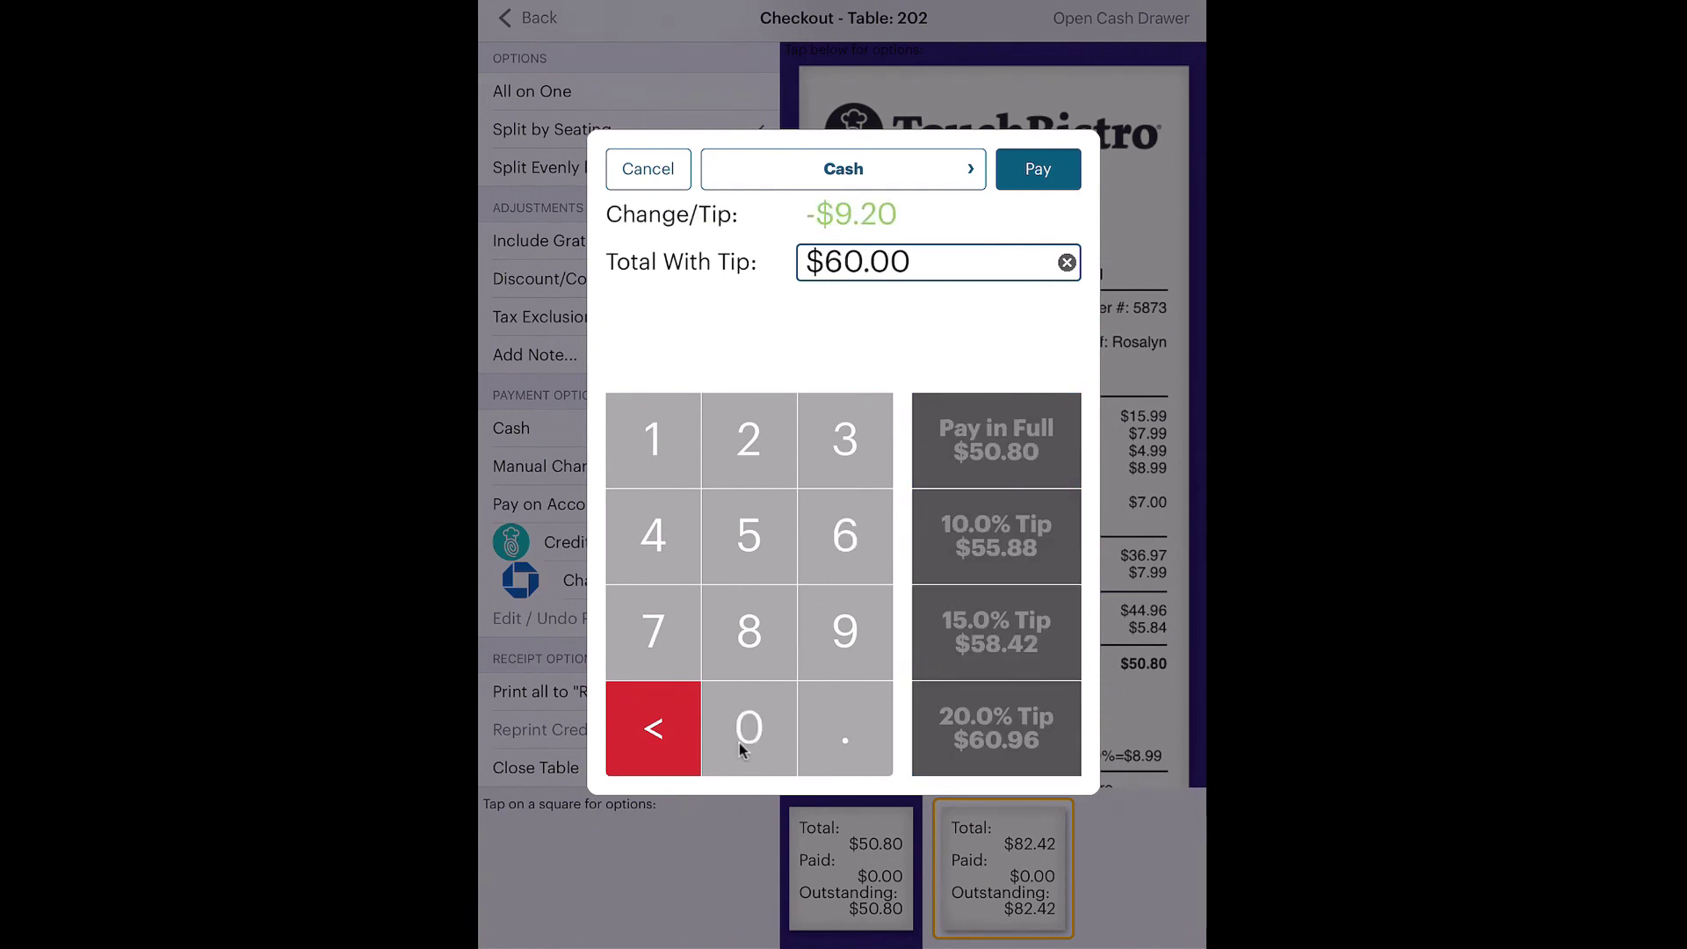
{"action": "left_click", "coordinate": [1035, 167]}
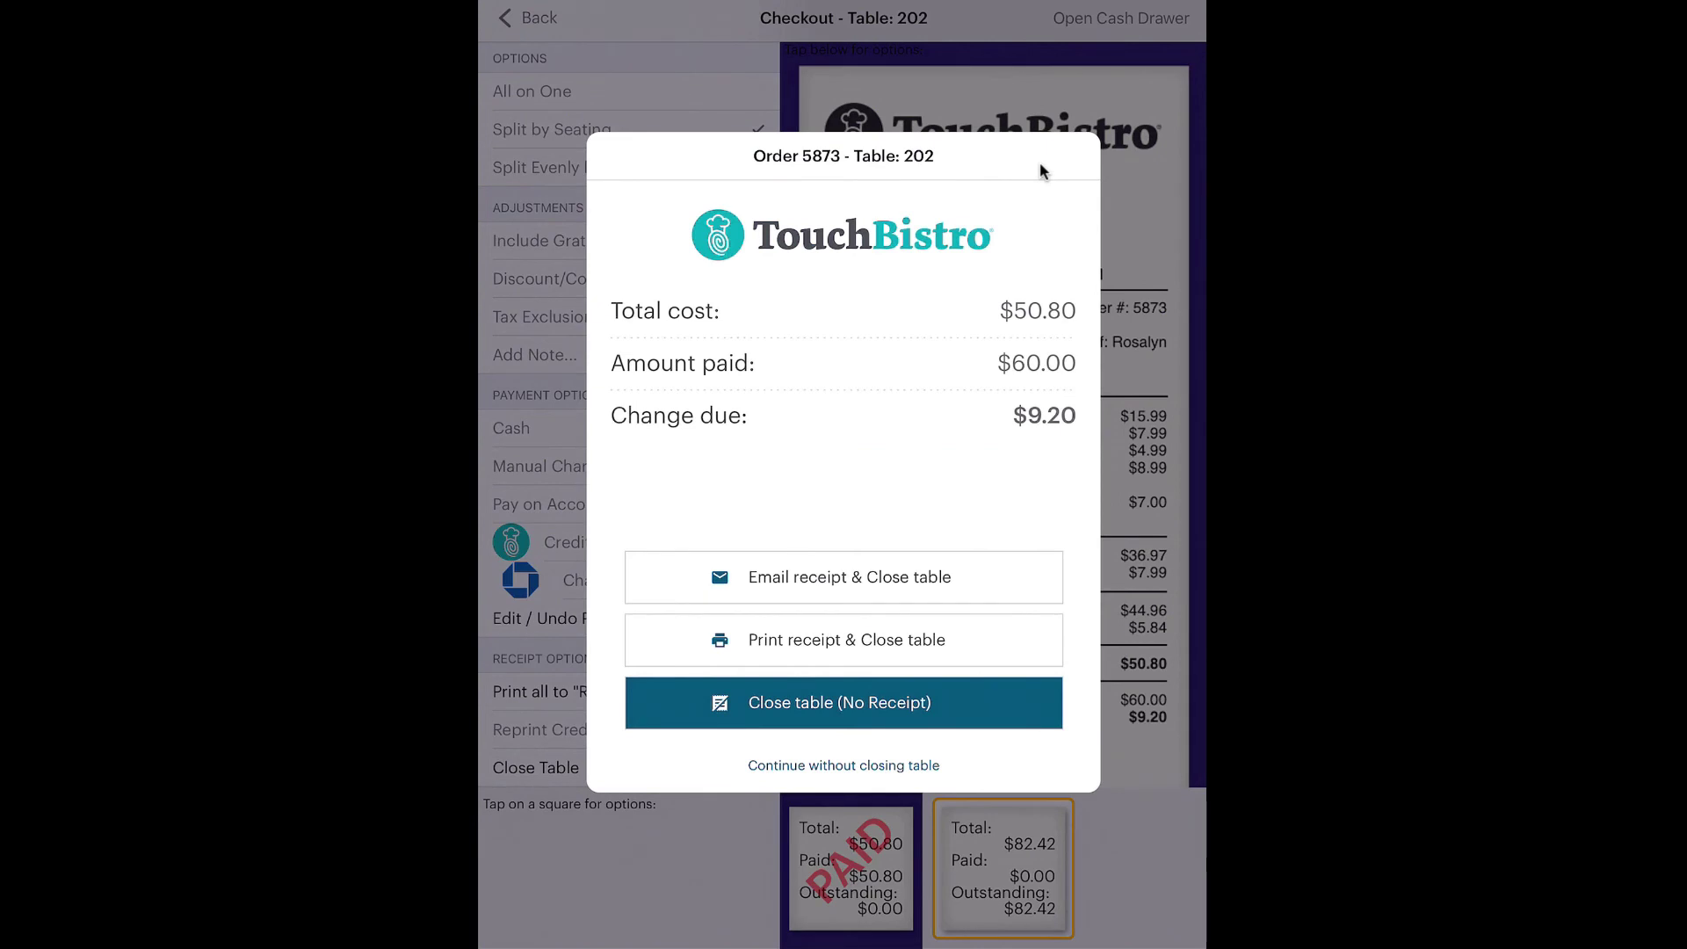
Close seat 1 without a receipt, then charge the $82.42 check $95.00 by manual Visa.
{"action": "left_click", "coordinate": [879, 706]}
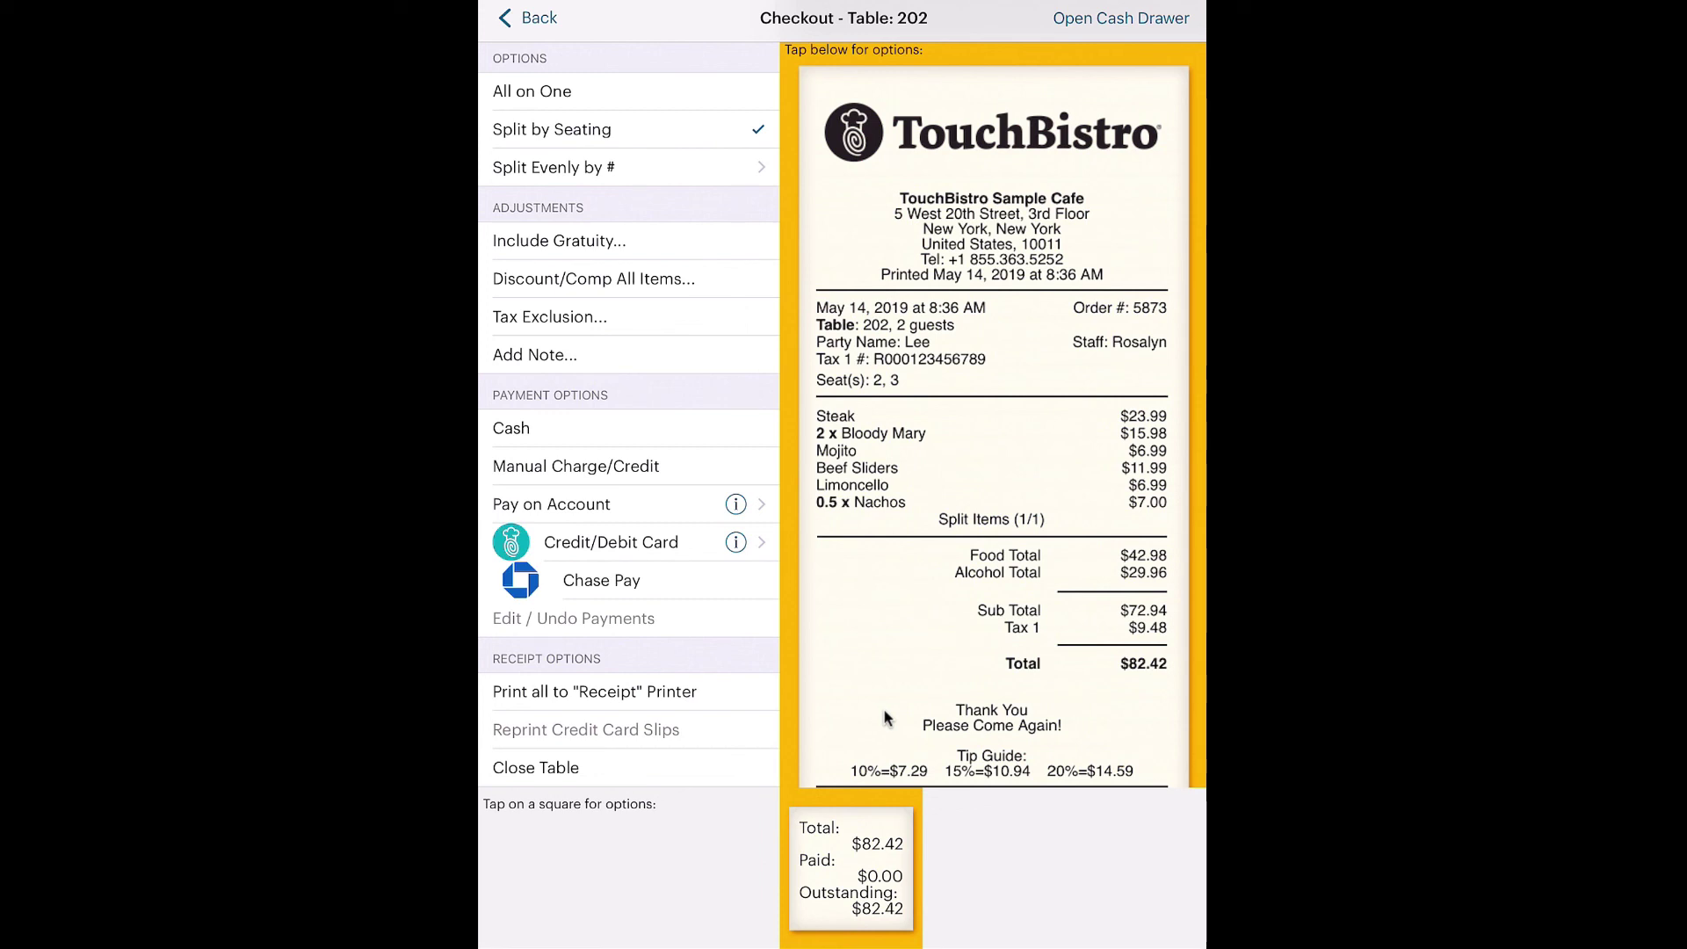
{"action": "left_click", "coordinate": [851, 877]}
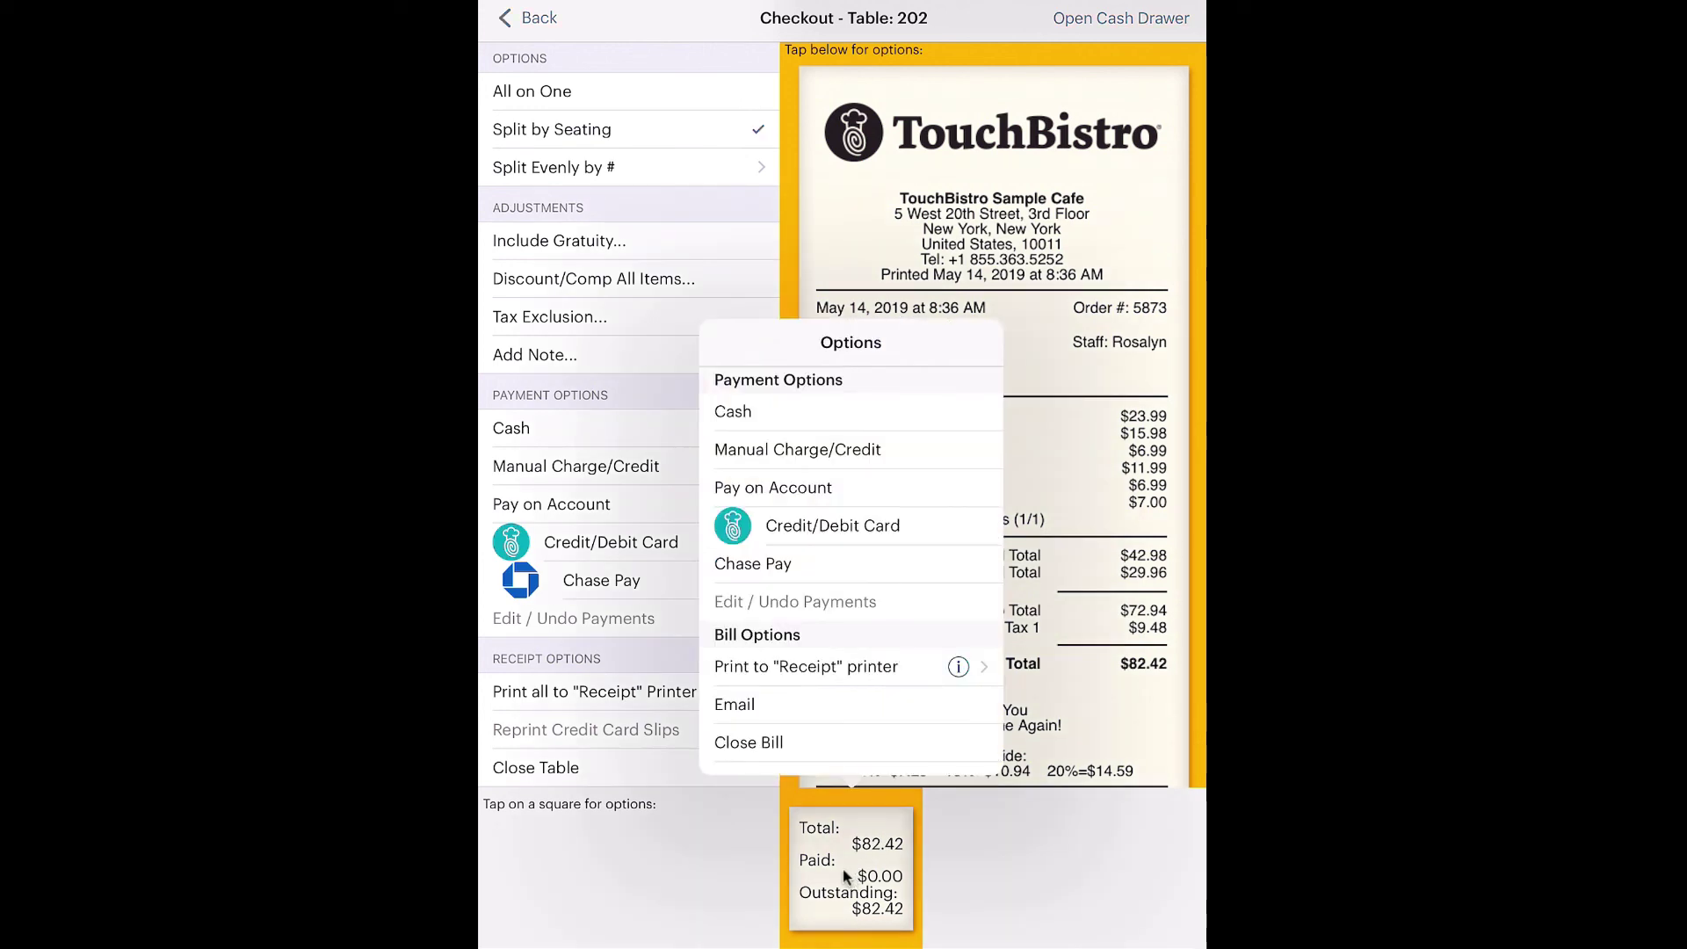
{"action": "left_click", "coordinate": [814, 451]}
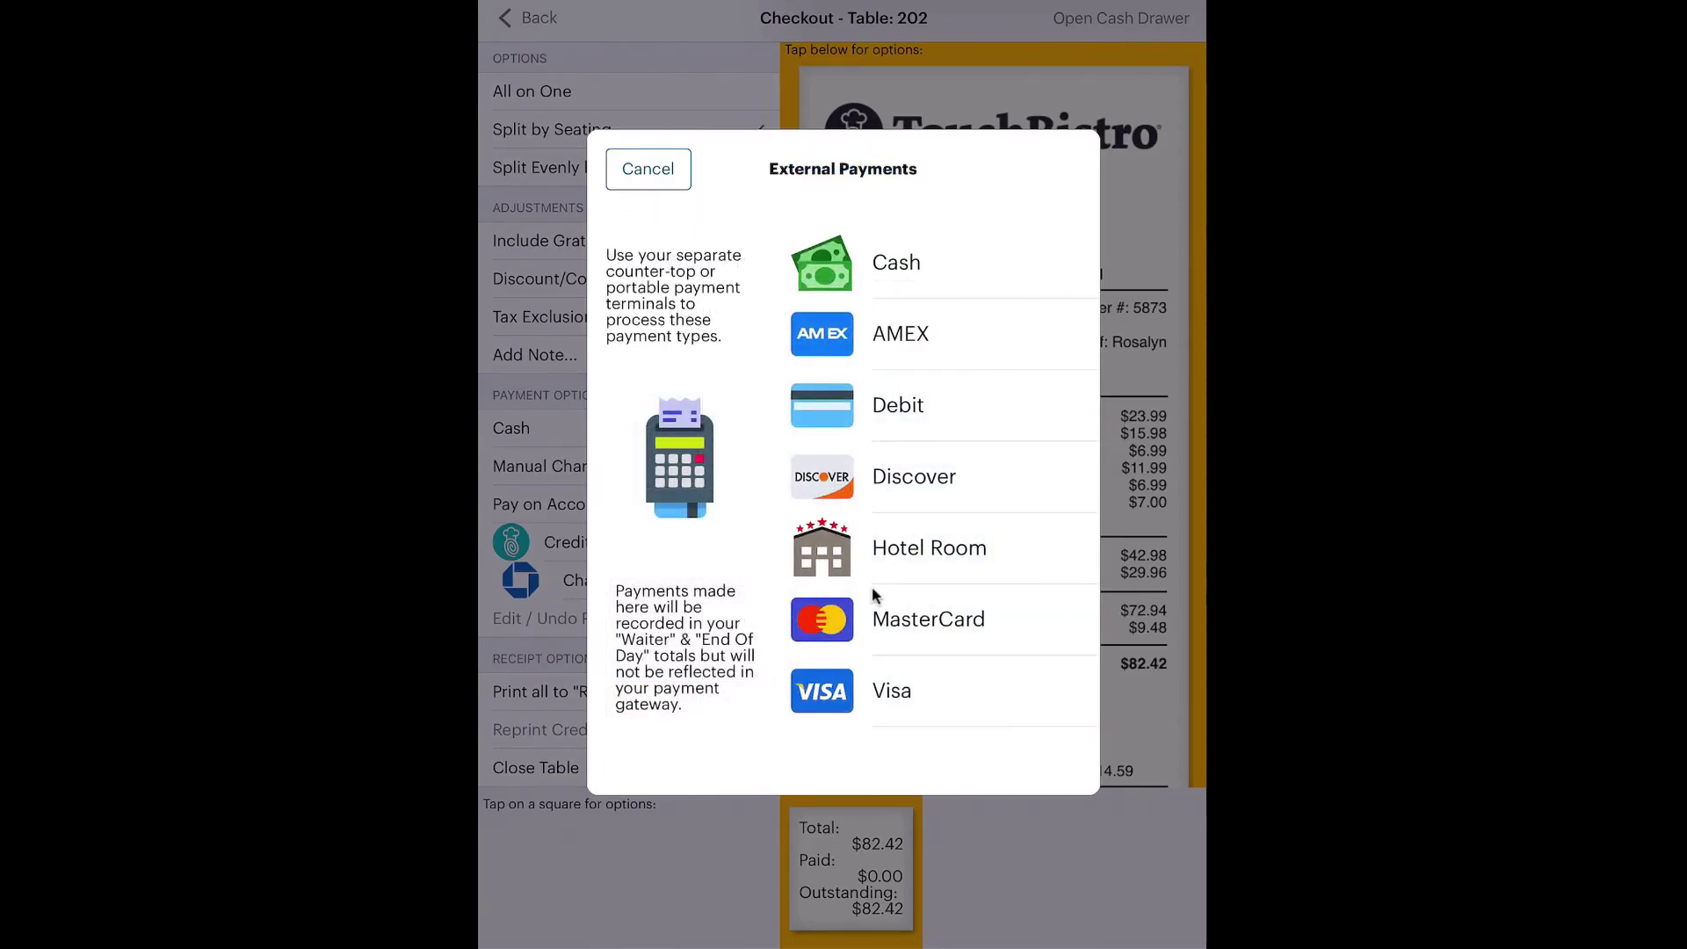
{"action": "left_click", "coordinate": [899, 694]}
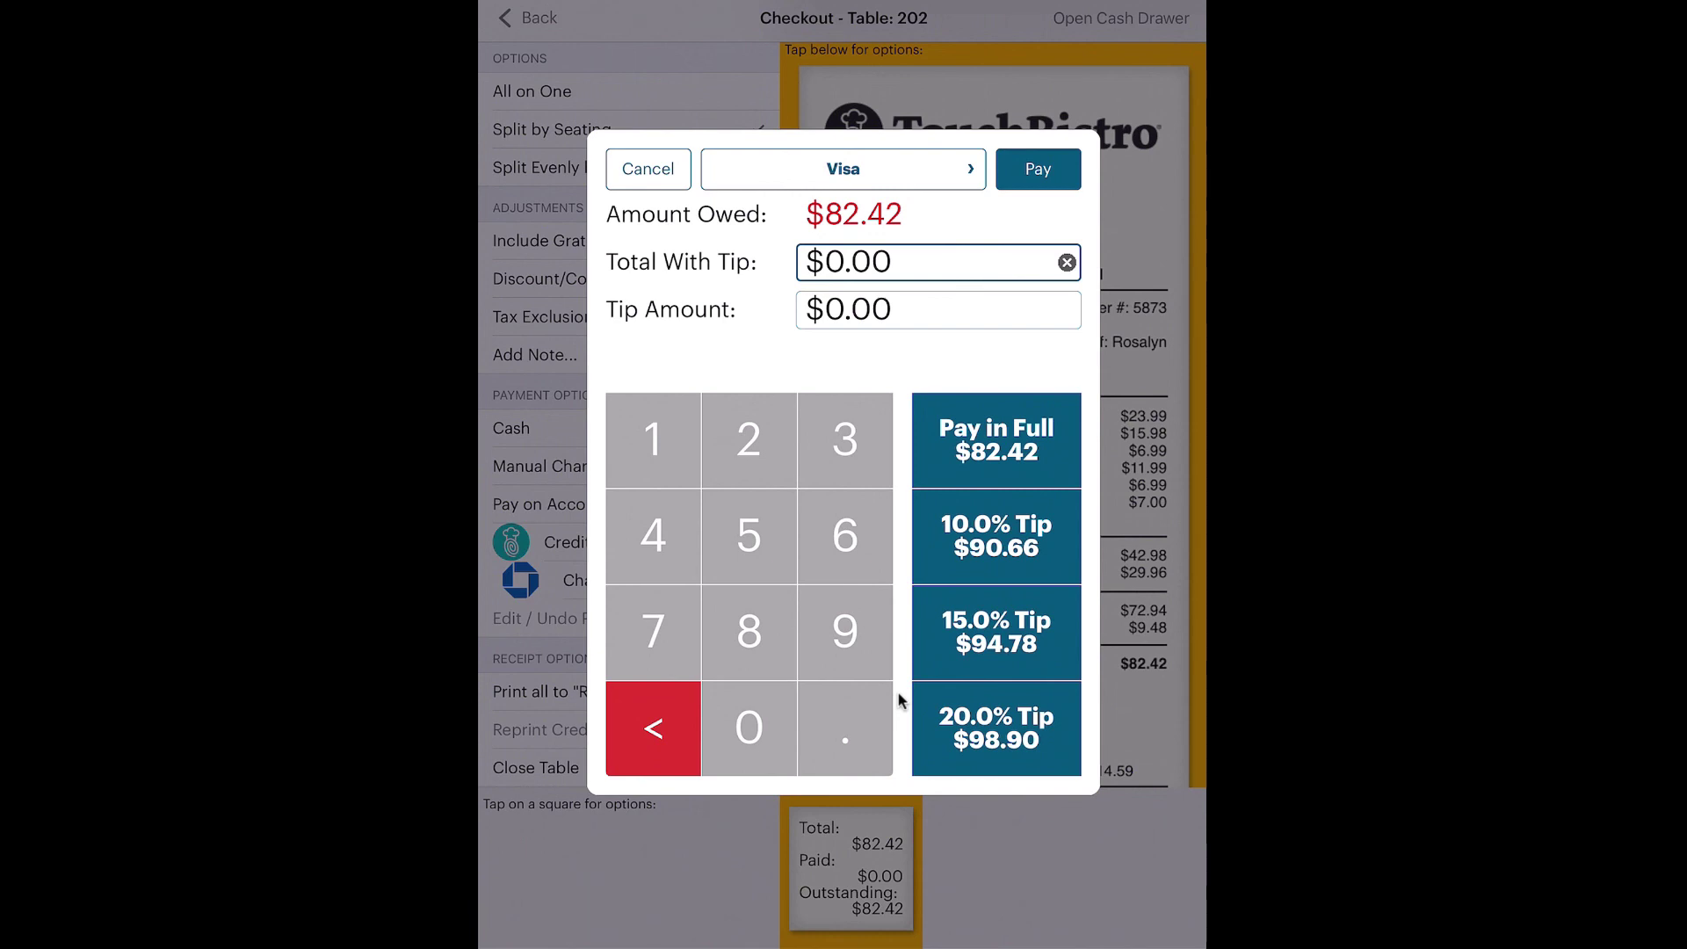
{"action": "left_click", "coordinate": [841, 633]}
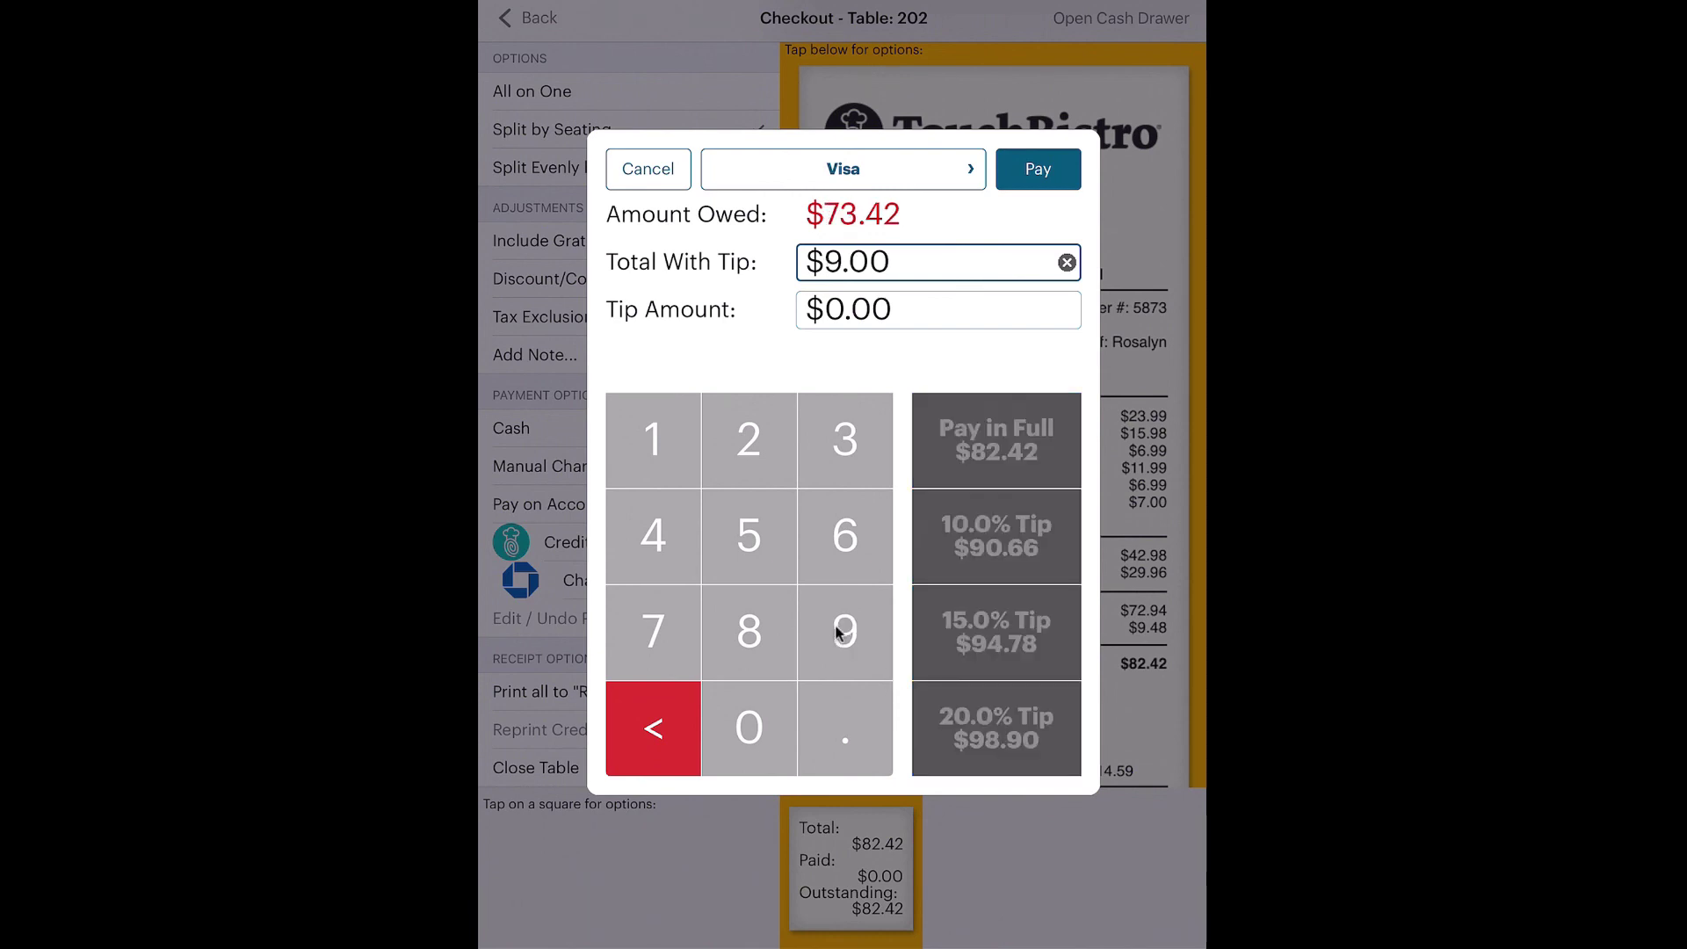
{"action": "left_click", "coordinate": [753, 533]}
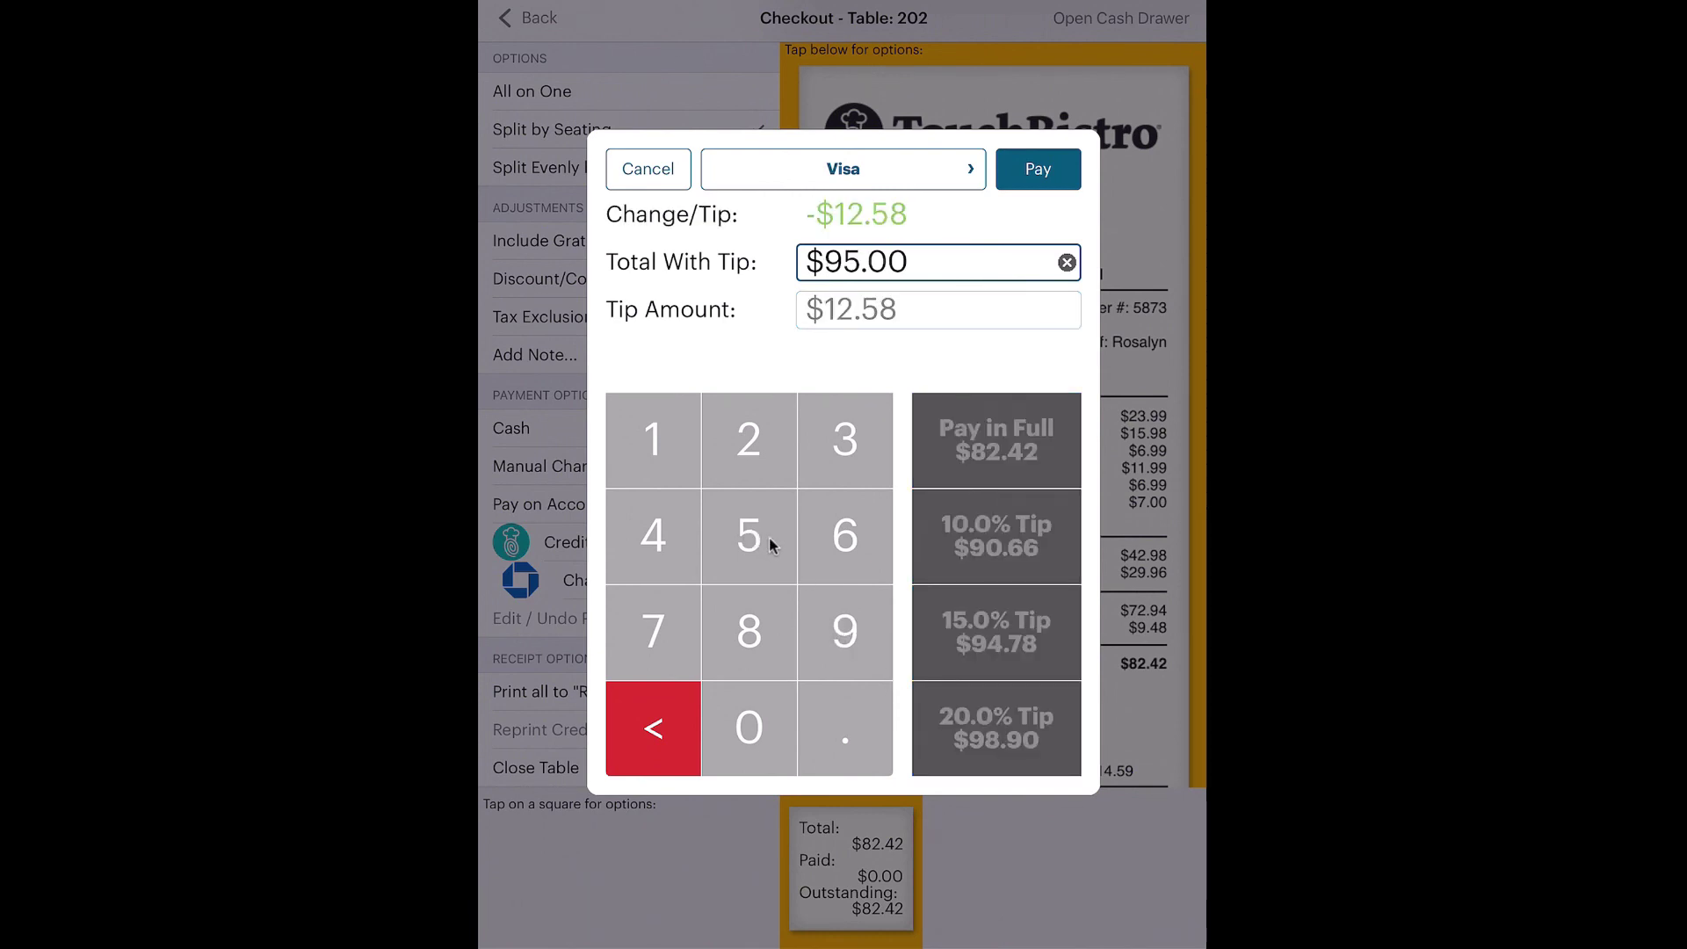
{"action": "left_click", "coordinate": [1038, 171]}
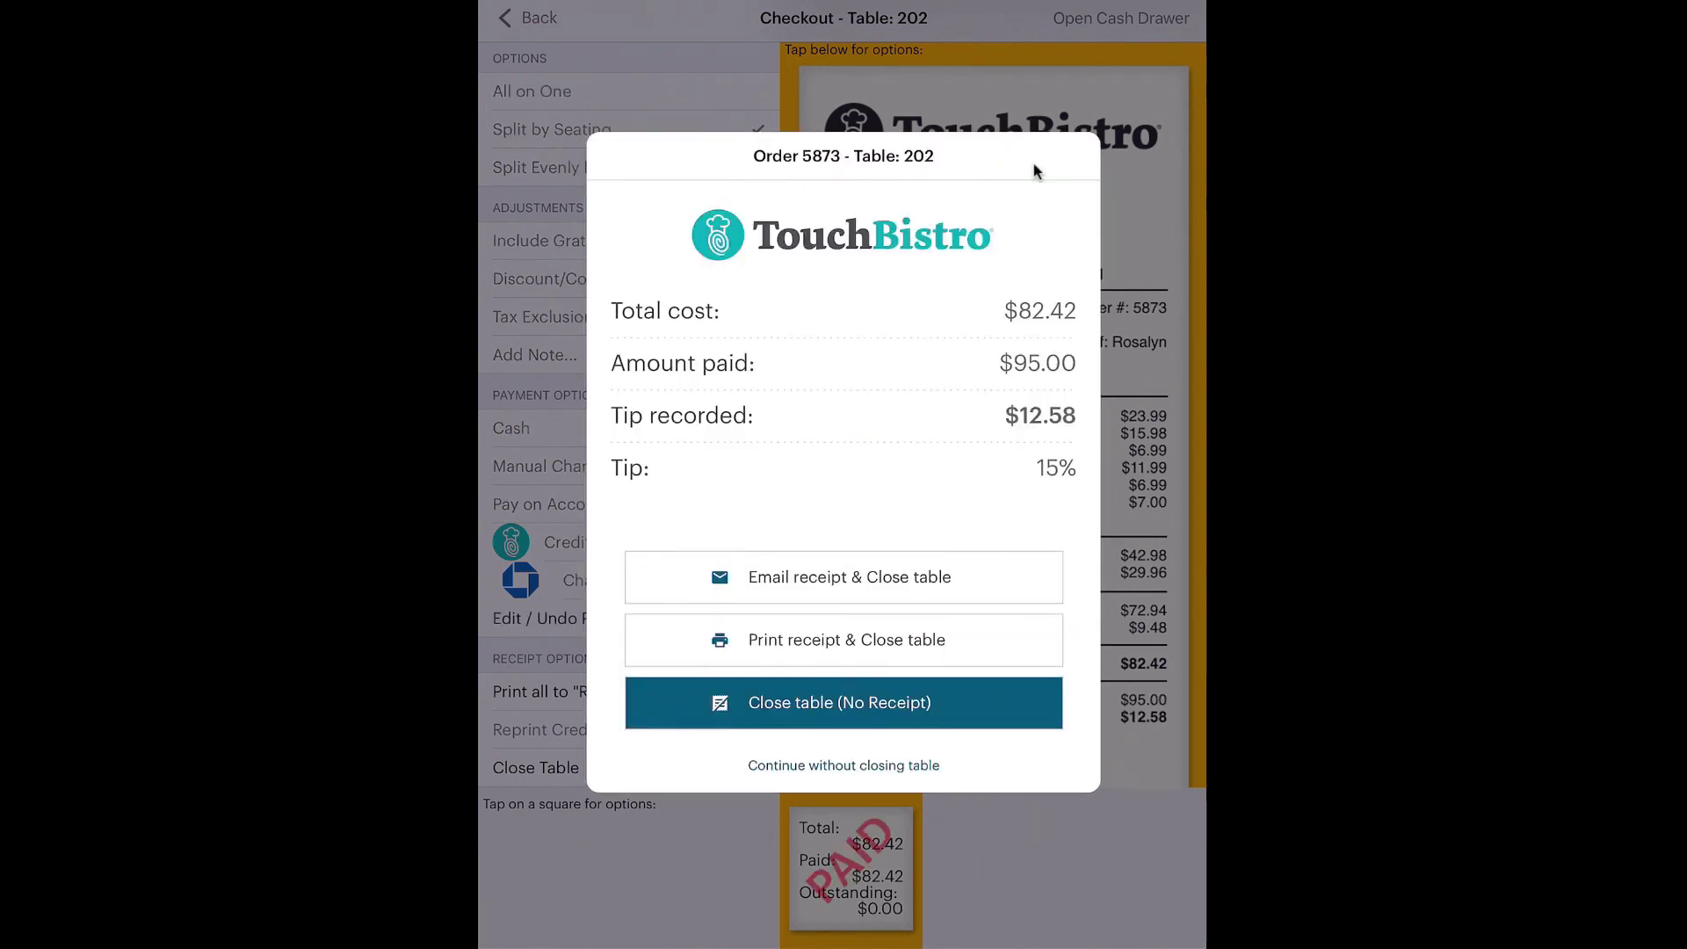